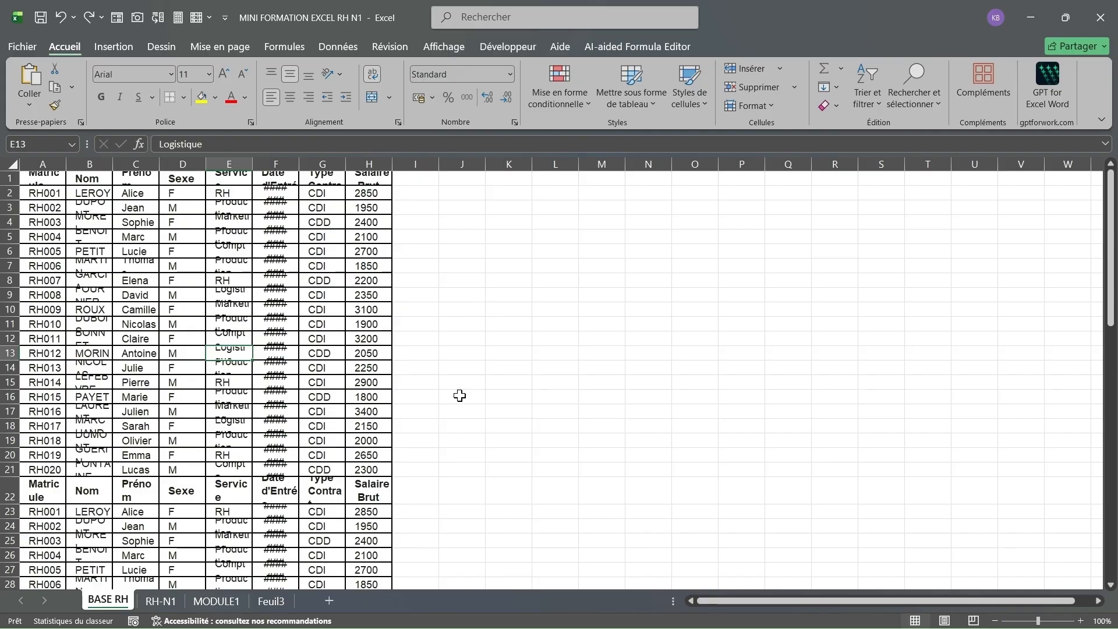
Look through the employee table on the BASE RH sheet from the header row down to its last record.
{"action": "scroll", "coordinate": [460, 396], "scroll_direction": "down", "scroll_amount": 3}
{"action": "scroll", "coordinate": [460, 396], "scroll_direction": "down", "scroll_amount": 1}
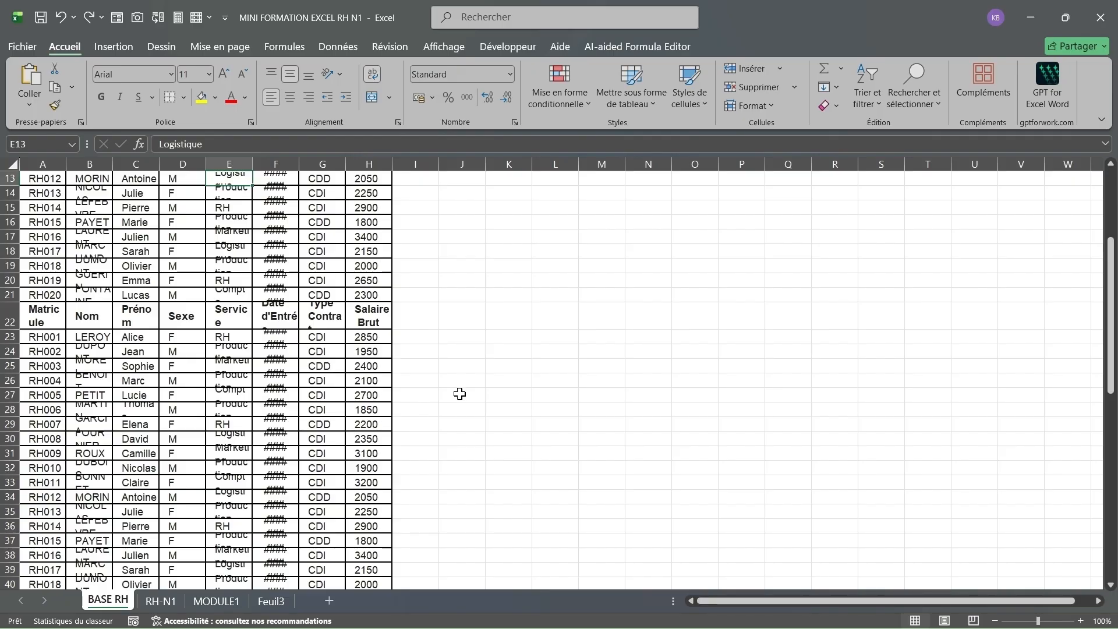
{"action": "scroll", "coordinate": [460, 394], "scroll_direction": "down", "scroll_amount": 3}
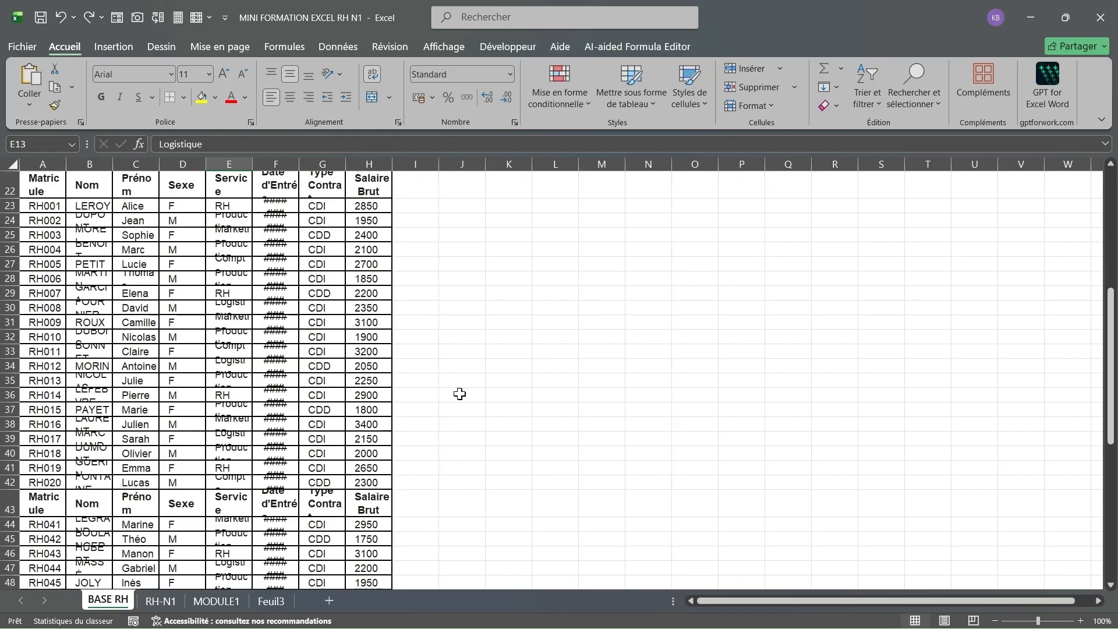
{"action": "scroll", "coordinate": [460, 394], "scroll_direction": "up", "scroll_amount": 5}
{"action": "scroll", "coordinate": [460, 393], "scroll_direction": "up", "scroll_amount": 2}
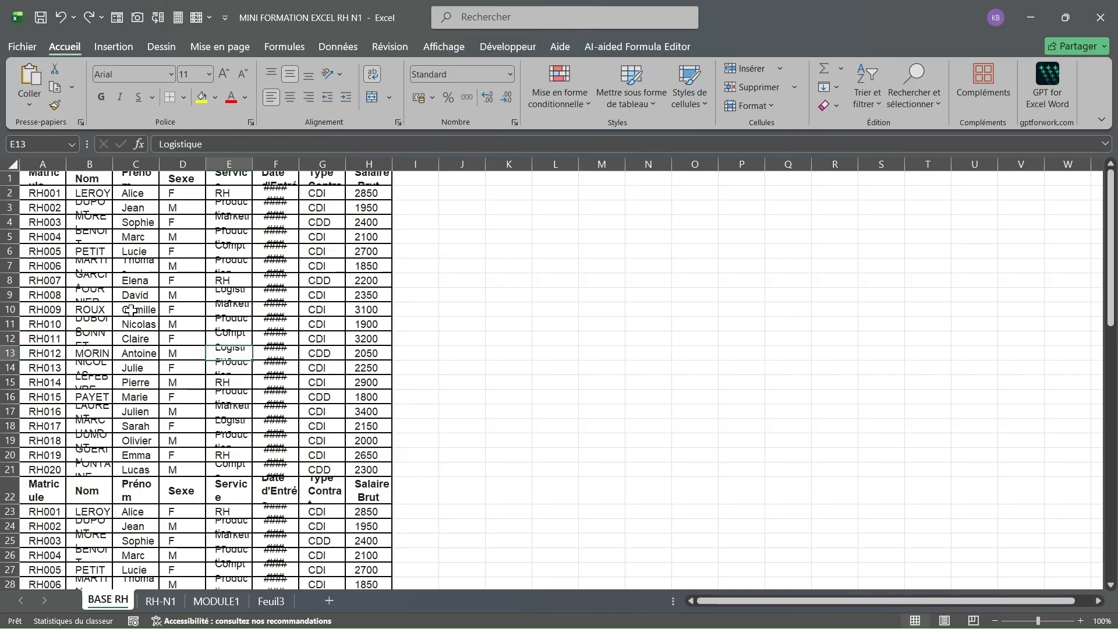
{"action": "left_click", "coordinate": [221, 282]}
{"action": "left_click", "coordinate": [226, 248]}
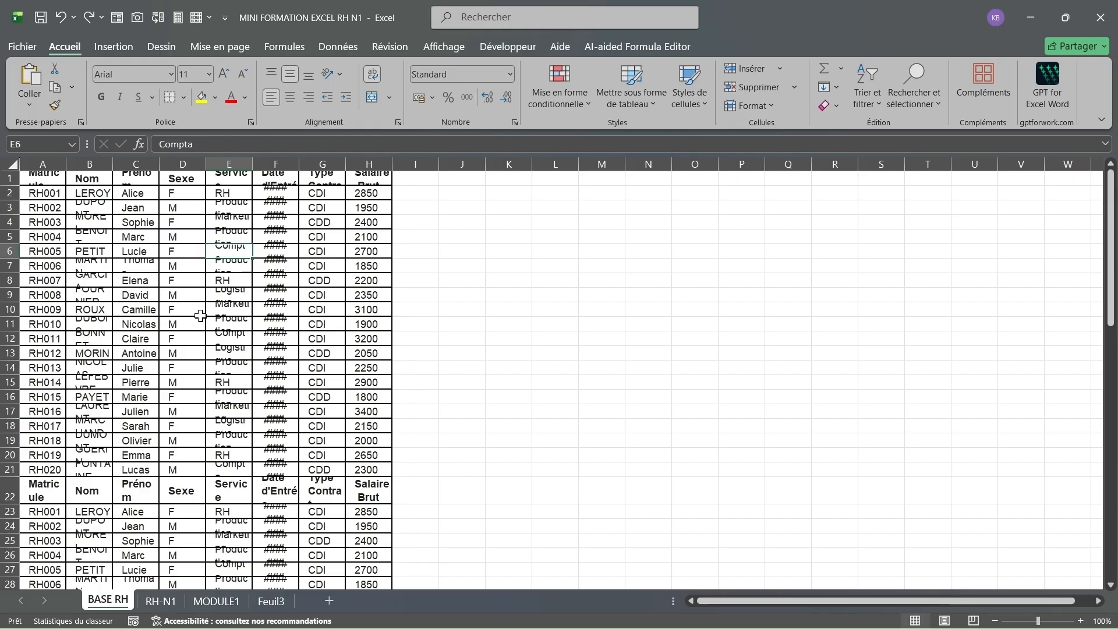
{"action": "scroll", "coordinate": [196, 323], "scroll_direction": "down", "scroll_amount": 20}
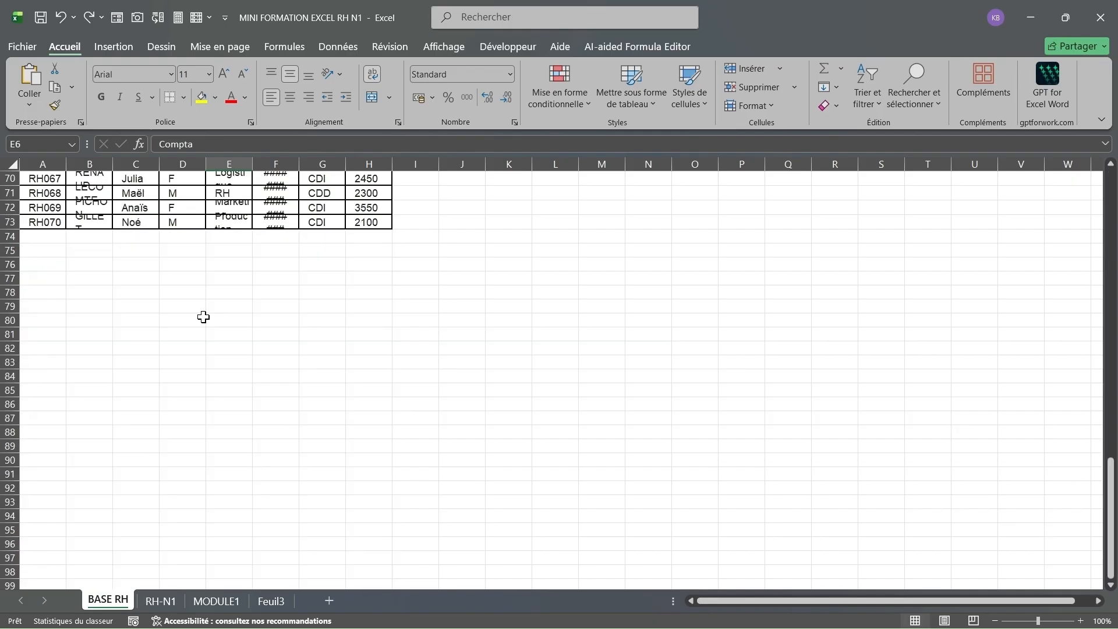
{"action": "scroll", "coordinate": [203, 317], "scroll_direction": "up", "scroll_amount": 5}
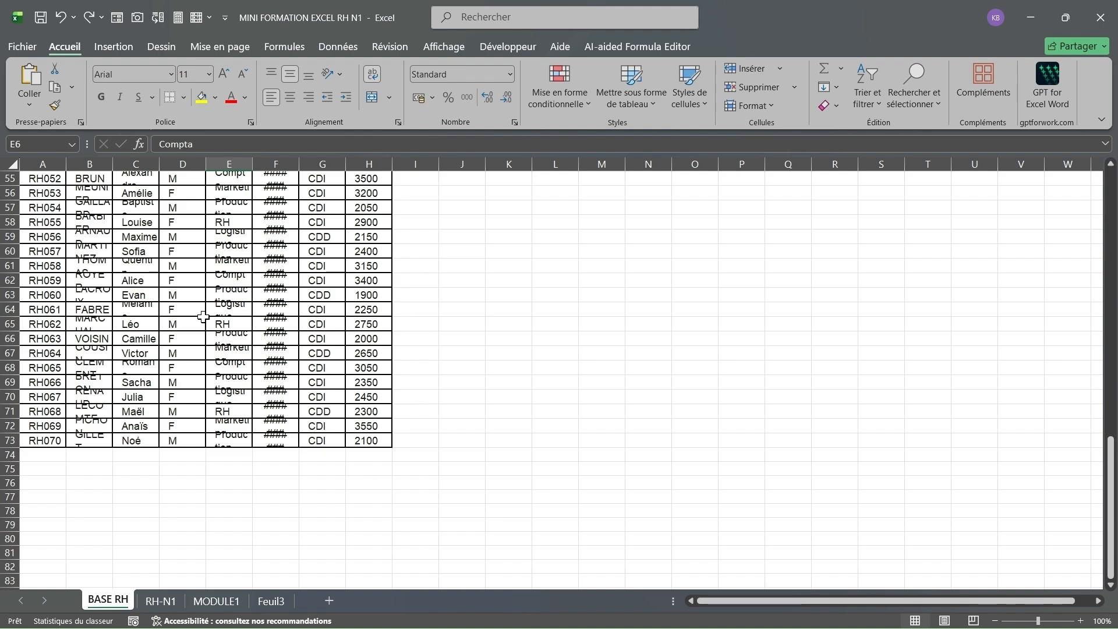
{"action": "scroll", "coordinate": [203, 316], "scroll_direction": "up", "scroll_amount": 4}
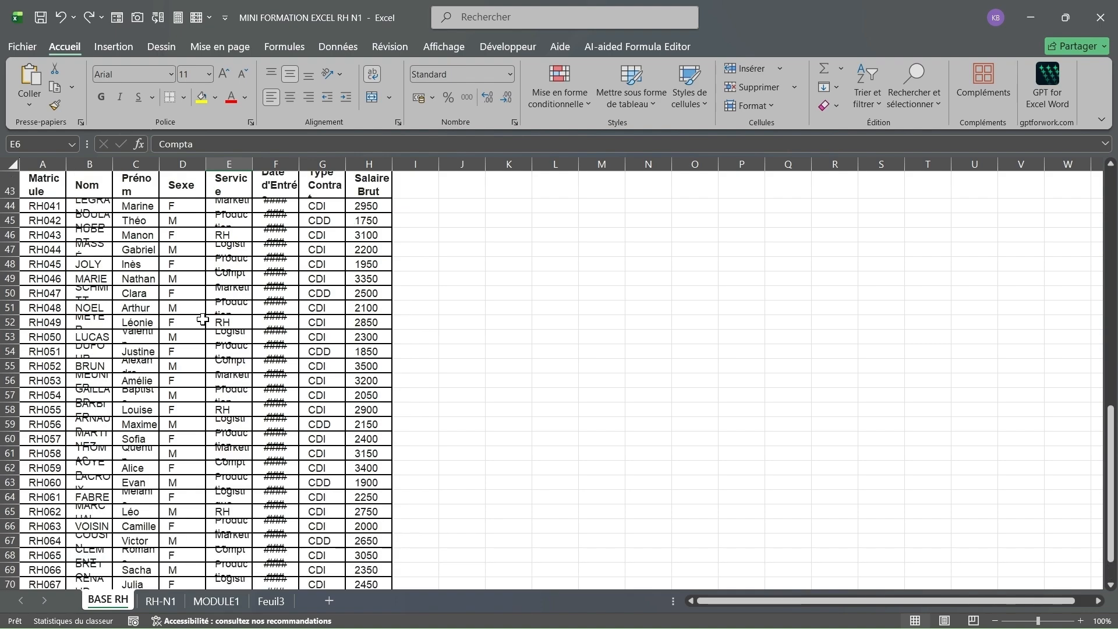
{"action": "scroll", "coordinate": [203, 319], "scroll_direction": "up", "scroll_amount": 14}
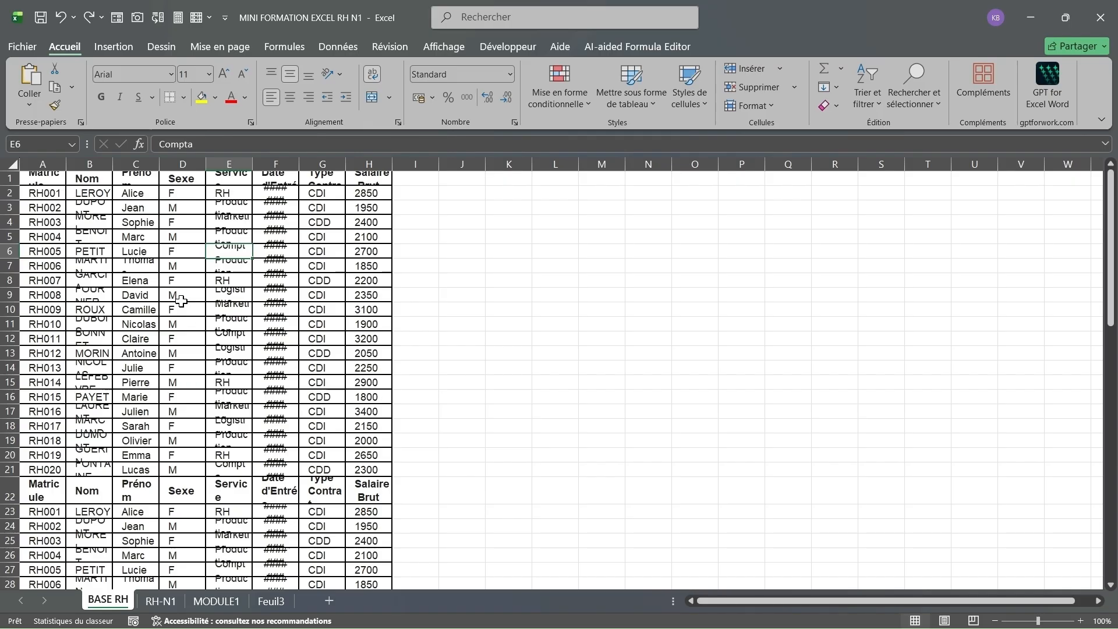
{"action": "scroll", "coordinate": [181, 301], "scroll_direction": "down", "scroll_amount": 3}
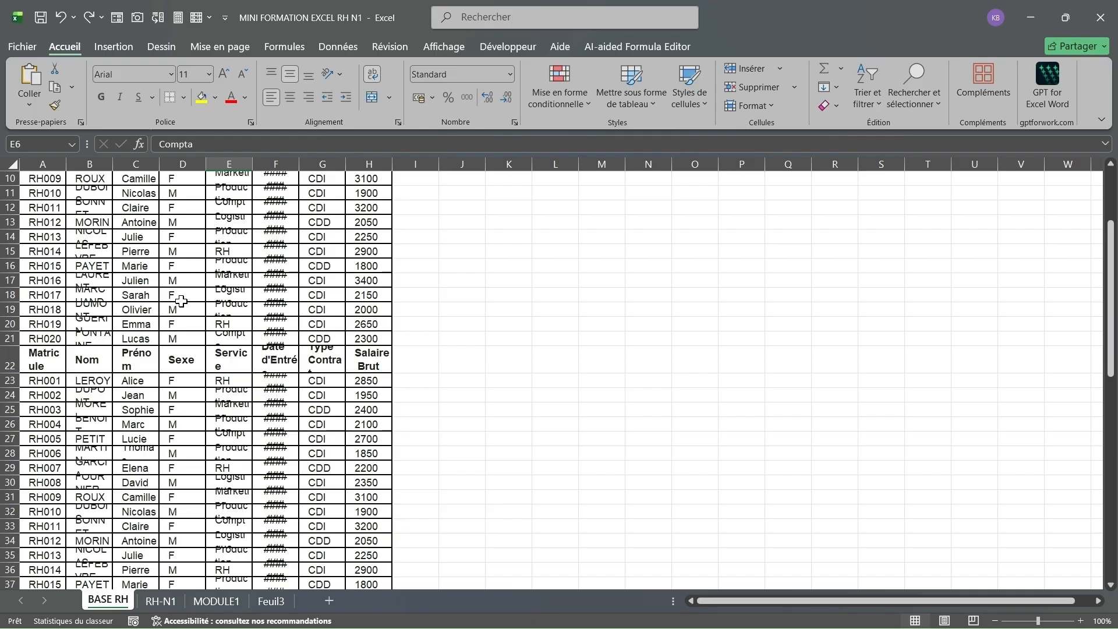
{"action": "scroll", "coordinate": [227, 233], "scroll_direction": "up", "scroll_amount": 3}
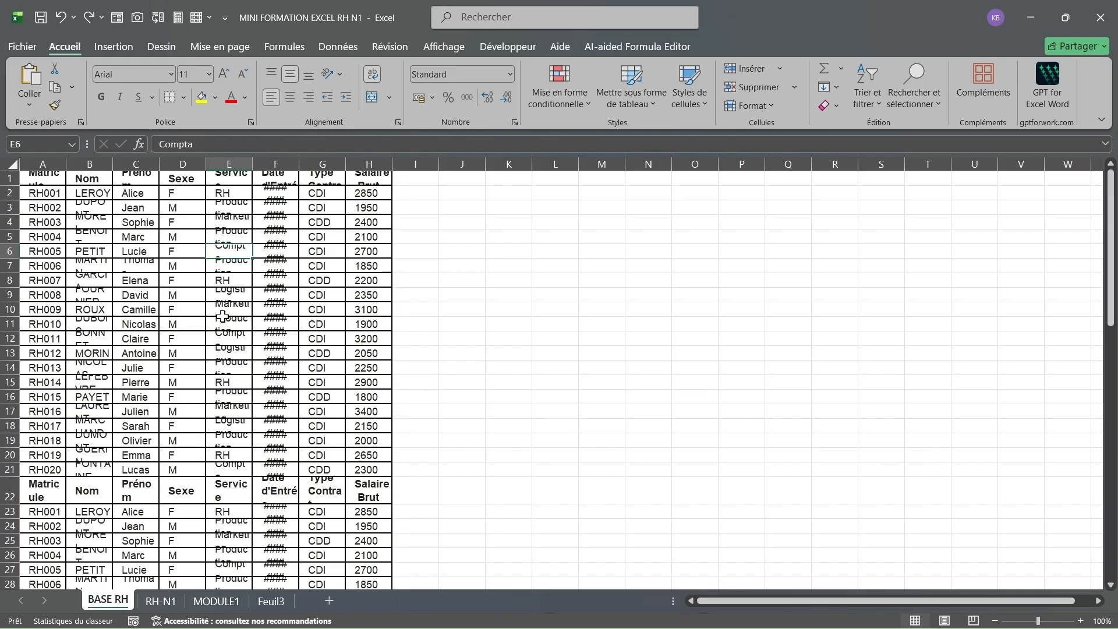
{"action": "scroll", "coordinate": [222, 316], "scroll_direction": "down", "scroll_amount": 3}
{"action": "scroll", "coordinate": [222, 316], "scroll_direction": "up", "scroll_amount": 3}
{"action": "scroll", "coordinate": [156, 308], "scroll_direction": "down", "scroll_amount": 4}
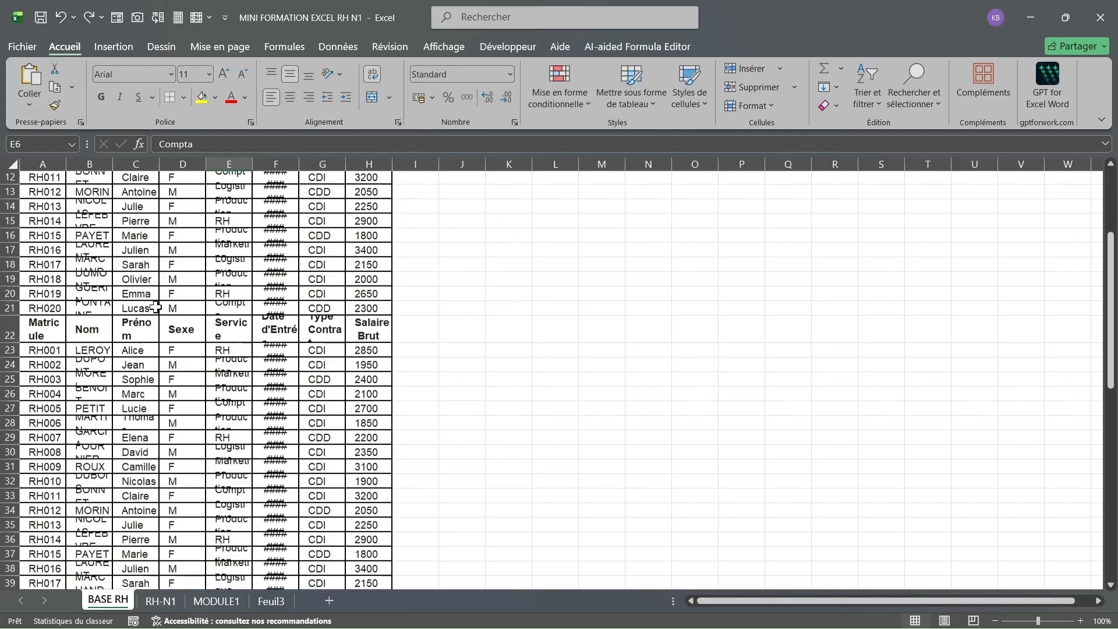
{"action": "scroll", "coordinate": [156, 307], "scroll_direction": "down", "scroll_amount": 1}
{"action": "scroll", "coordinate": [156, 308], "scroll_direction": "up", "scroll_amount": 2}
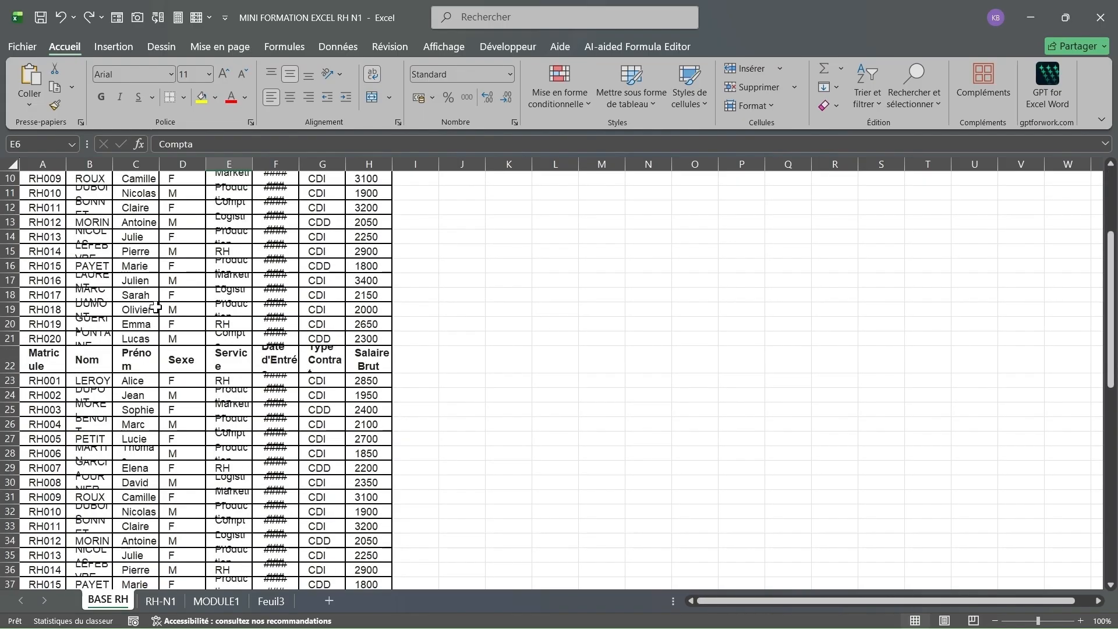
{"action": "scroll", "coordinate": [156, 308], "scroll_direction": "up", "scroll_amount": 3}
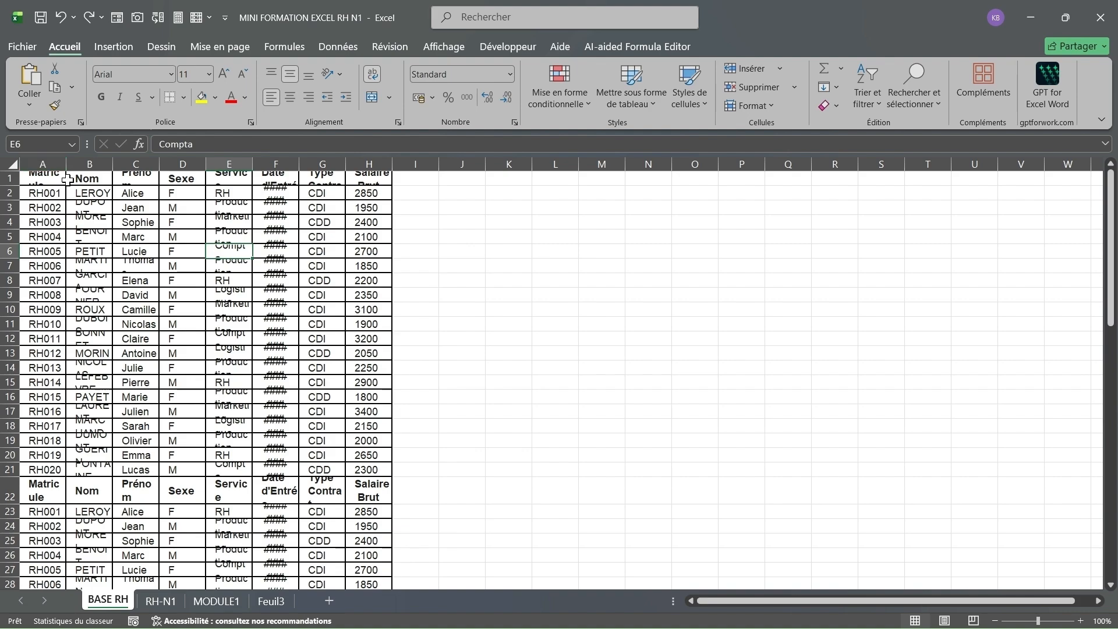
Widen columns A to H equally until every header and entry fits on one line, and make row 2 slightly taller.
{"action": "left_click", "coordinate": [43, 163]}
{"action": "left_click_drag", "start_coordinate": [42, 163], "coordinate": [369, 164]}
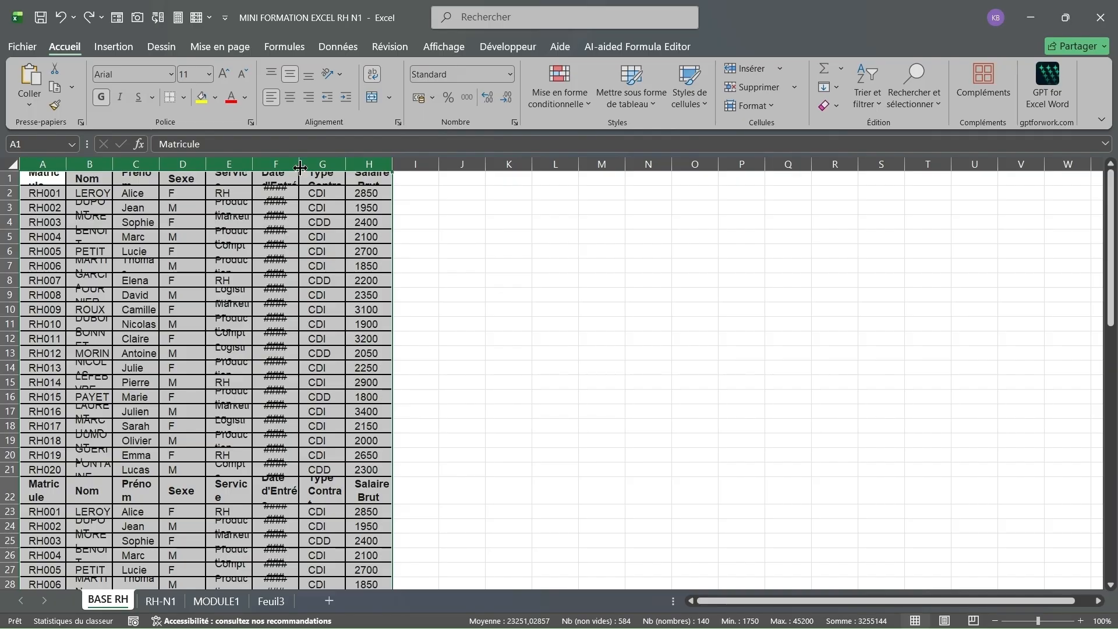
{"action": "left_click_drag", "start_coordinate": [300, 168], "coordinate": [321, 163]}
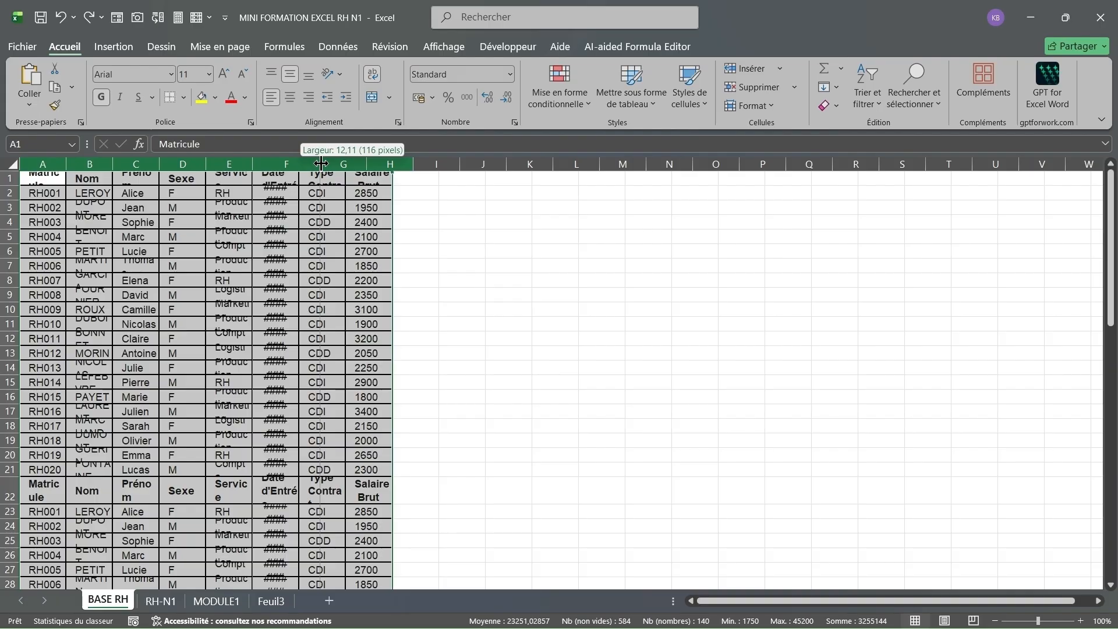
{"action": "left_click_drag", "start_coordinate": [322, 163], "coordinate": [321, 163]}
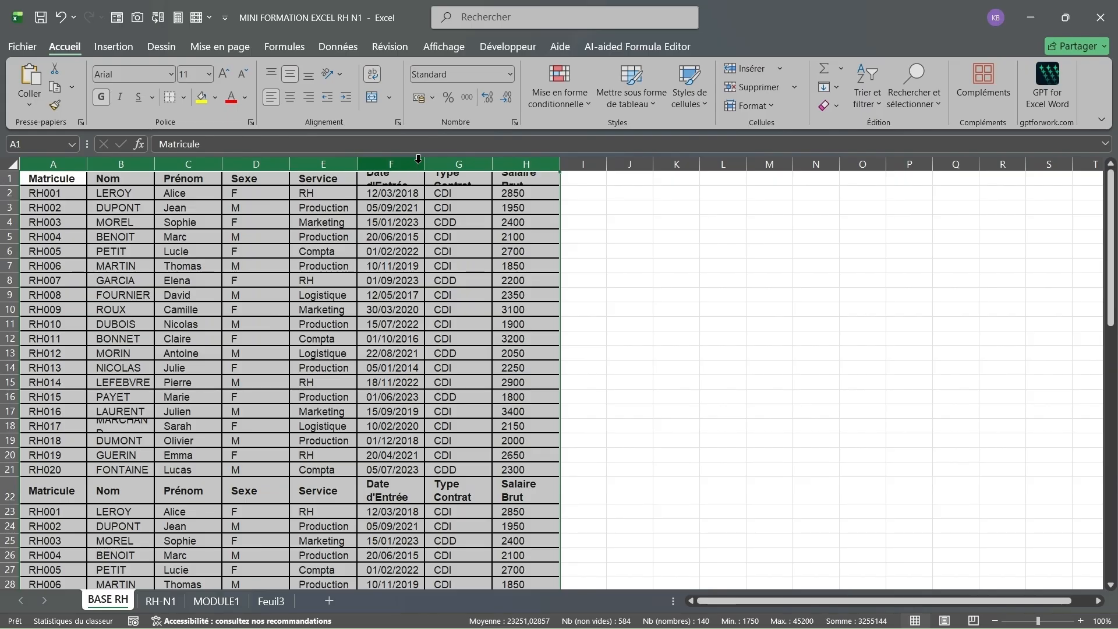
{"action": "left_click_drag", "start_coordinate": [425, 163], "coordinate": [429, 159]}
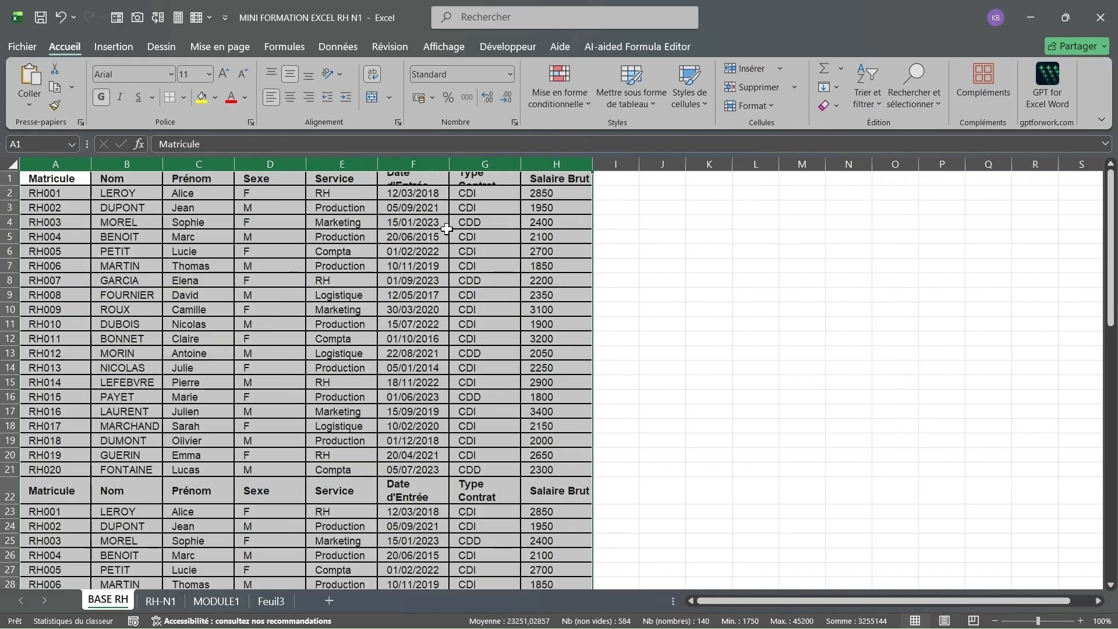
{"action": "double_click", "coordinate": [451, 164]}
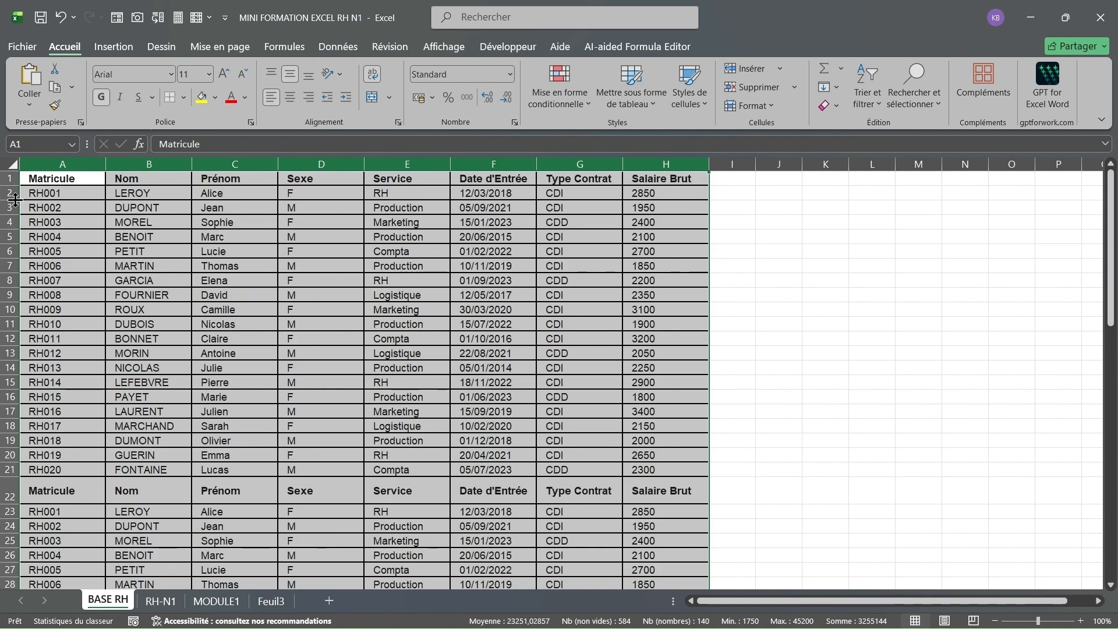
{"action": "left_click_drag", "start_coordinate": [14, 200], "coordinate": [15, 208]}
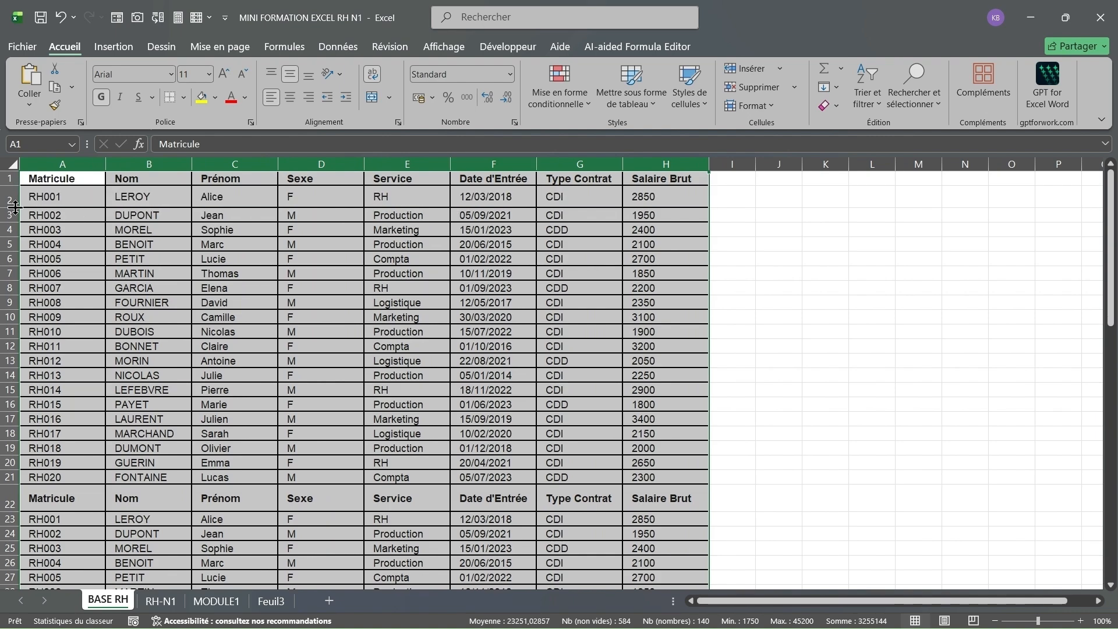
Enlarge the sheet view to 130% and check the resized table for repeated header rows among the records.
{"action": "left_click", "coordinate": [1080, 620]}
{"action": "left_click", "coordinate": [1080, 621]}
{"action": "left_click", "coordinate": [1080, 621]}
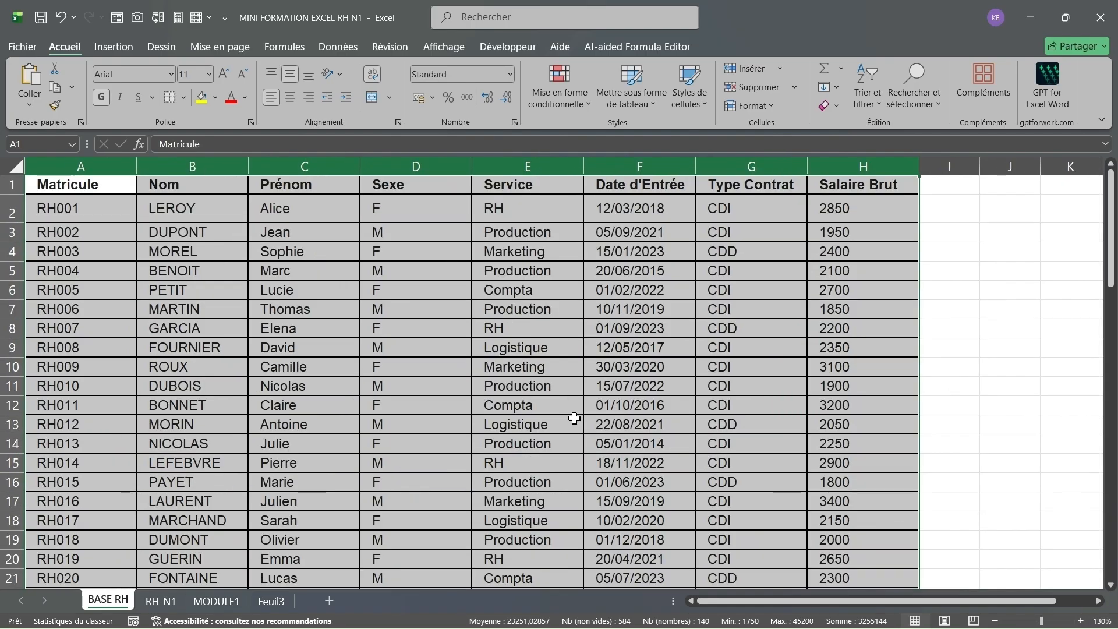
{"action": "scroll", "coordinate": [564, 408], "scroll_direction": "down", "scroll_amount": 1}
{"action": "scroll", "coordinate": [565, 409], "scroll_direction": "up", "scroll_amount": 1}
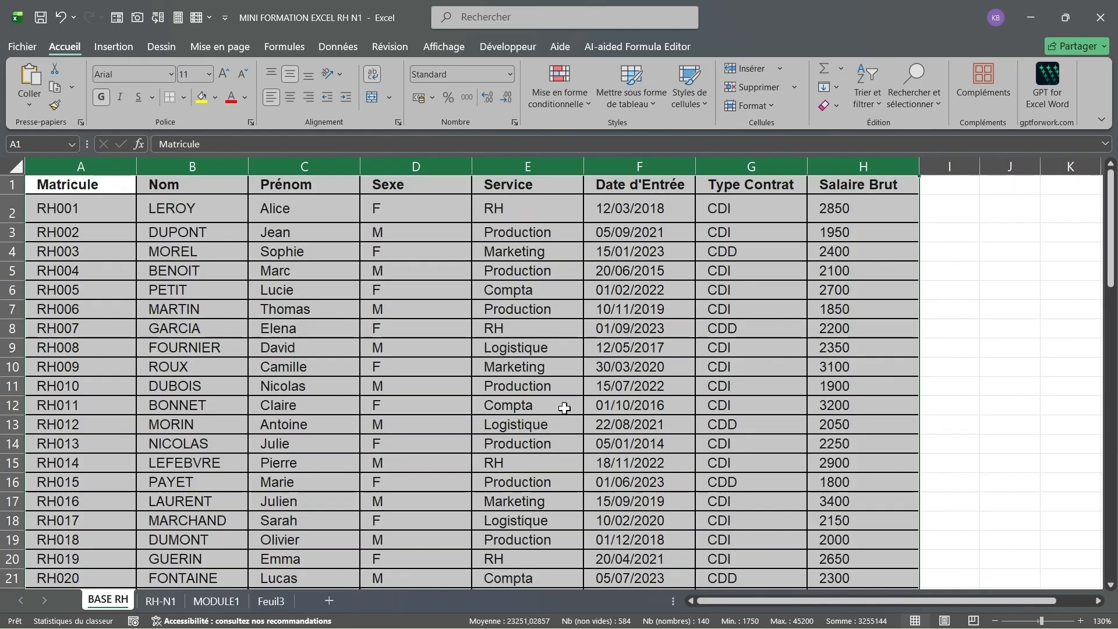
{"action": "scroll", "coordinate": [564, 408], "scroll_direction": "down", "scroll_amount": 4}
{"action": "scroll", "coordinate": [564, 408], "scroll_direction": "down", "scroll_amount": 19}
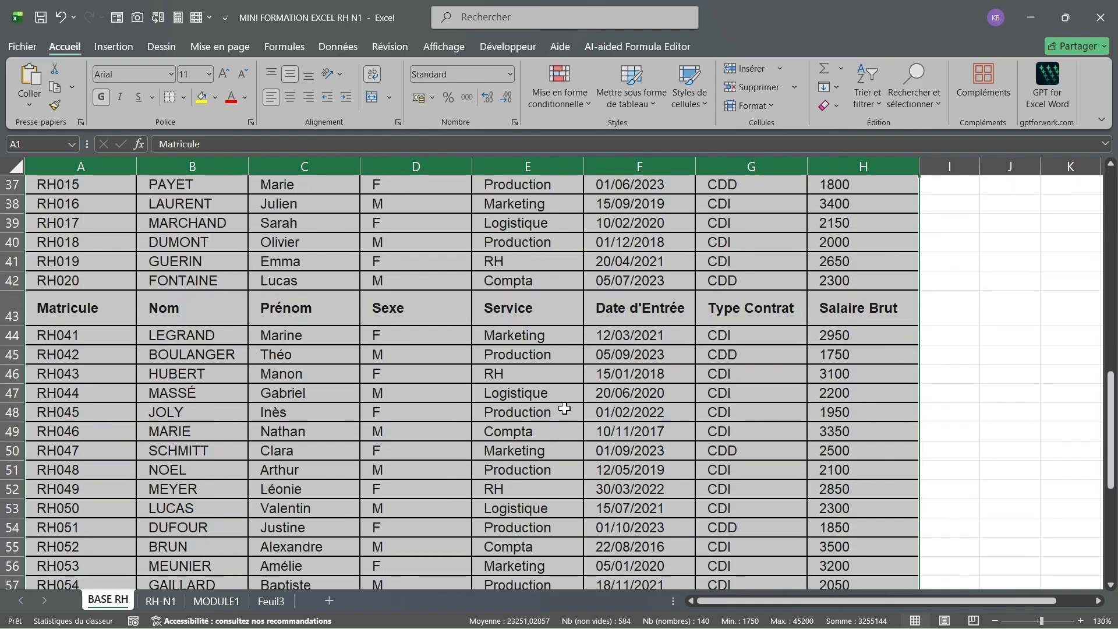
{"action": "scroll", "coordinate": [564, 408], "scroll_direction": "up", "scroll_amount": 16}
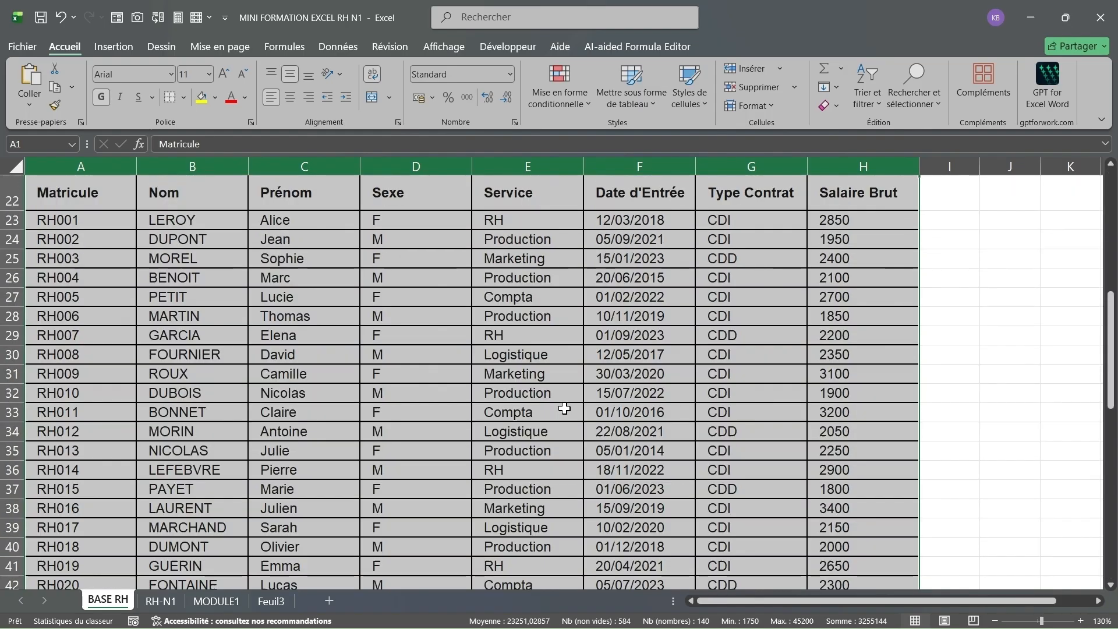
{"action": "scroll", "coordinate": [564, 408], "scroll_direction": "up", "scroll_amount": 7}
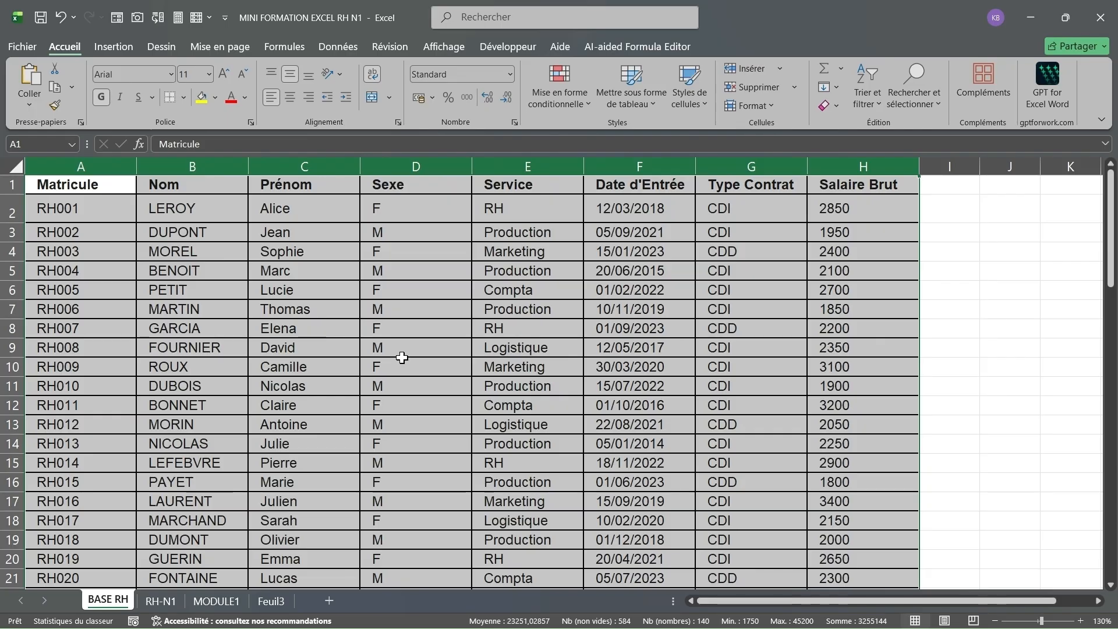
{"action": "left_click", "coordinate": [401, 359]}
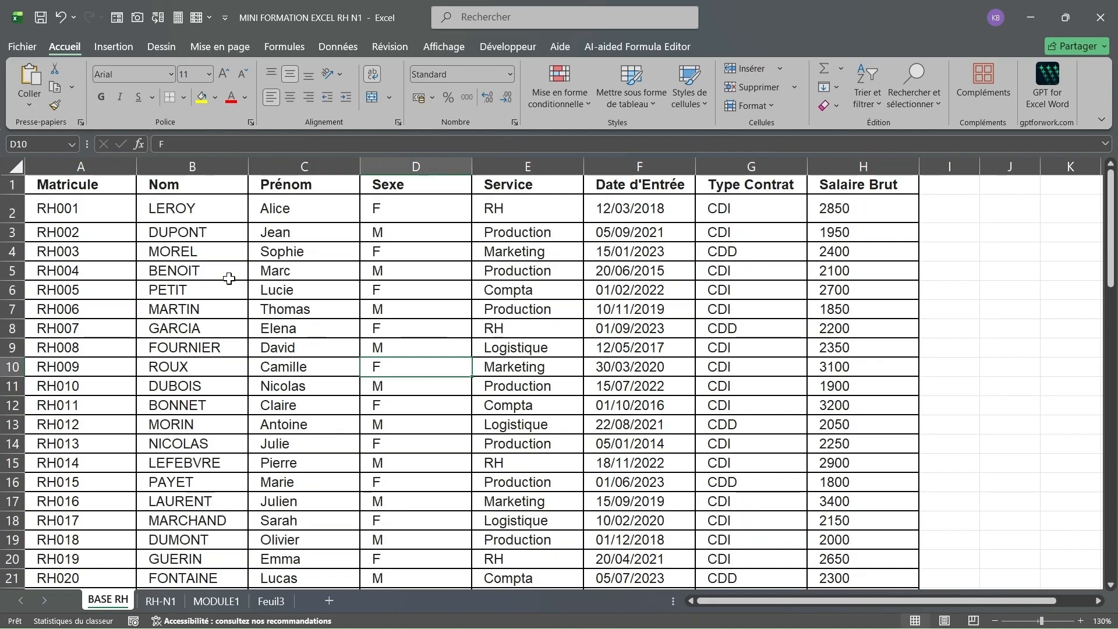
Delete the repeated header row 22 from the middle of the employee table.
{"action": "left_click", "coordinate": [3, 185]}
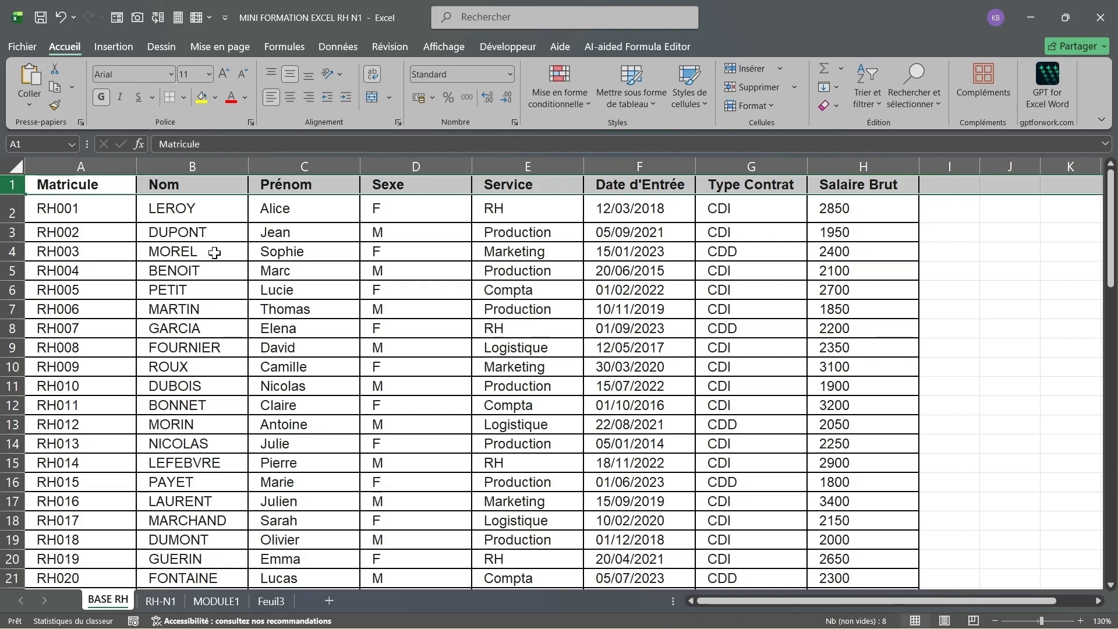
{"action": "scroll", "coordinate": [215, 252], "scroll_direction": "down", "scroll_amount": 3}
{"action": "scroll", "coordinate": [214, 252], "scroll_direction": "down", "scroll_amount": 2}
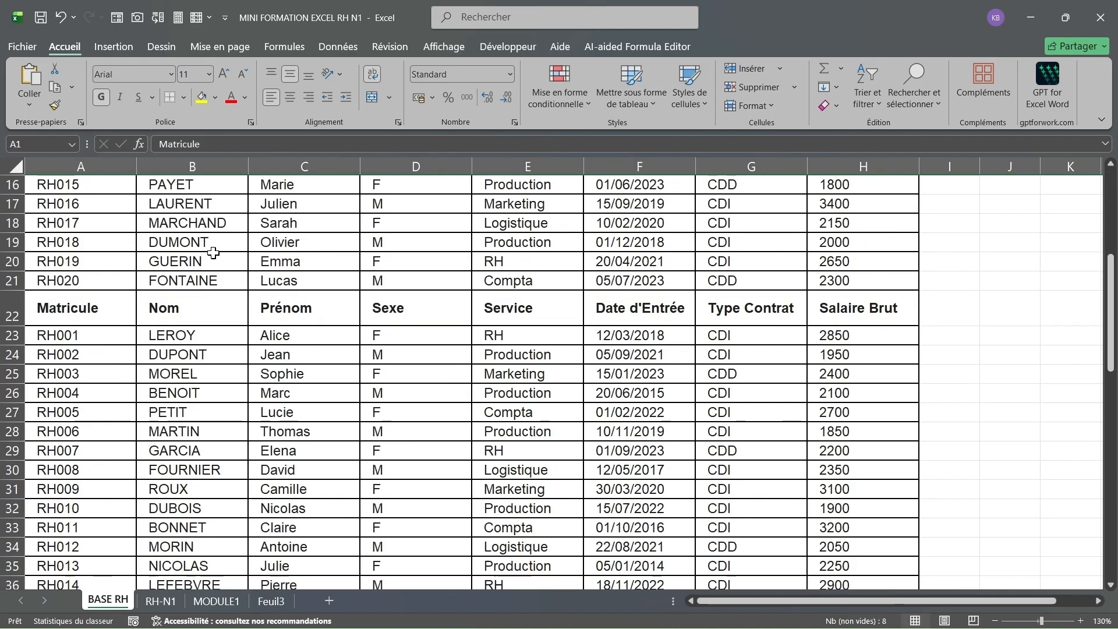
{"action": "left_click", "coordinate": [145, 335]}
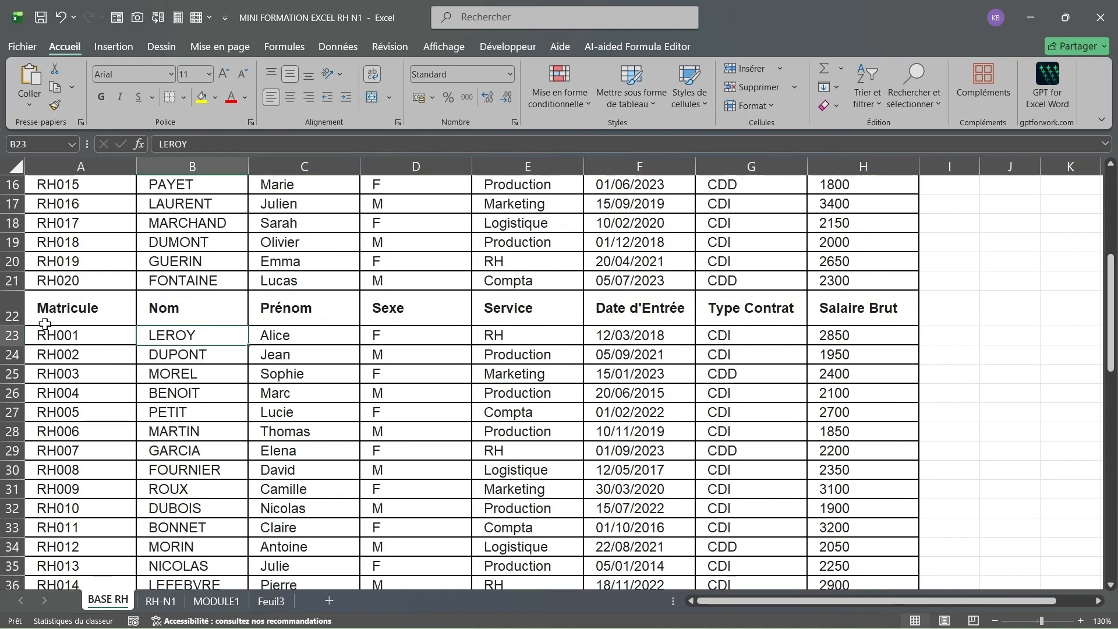
{"action": "right_click", "coordinate": [8, 319]}
{"action": "left_click", "coordinate": [56, 481]}
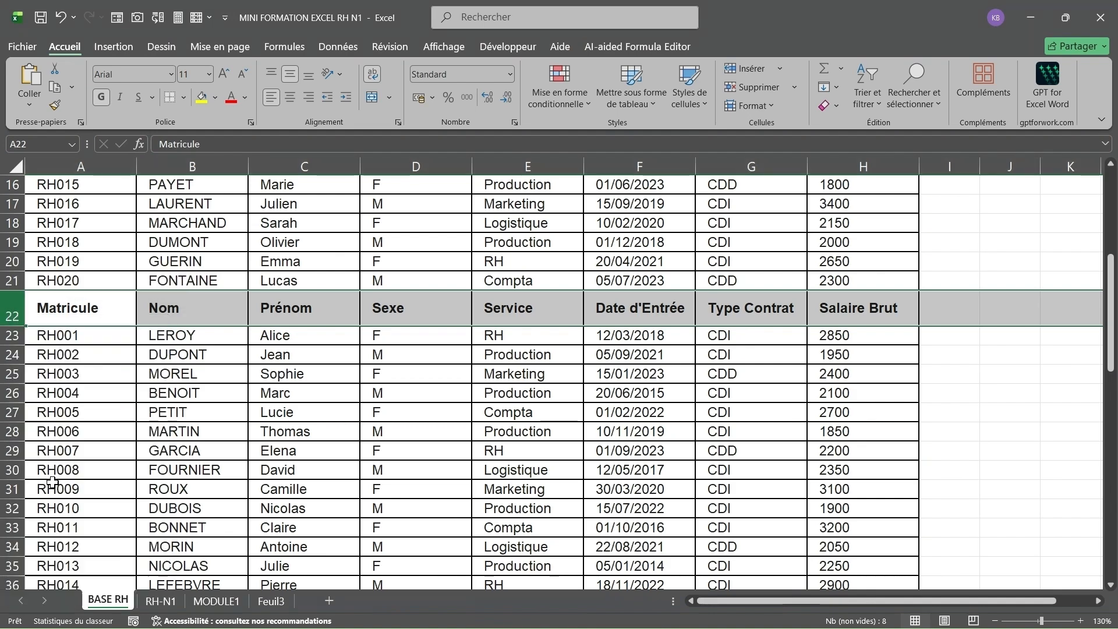
Delete the other repeated header row, row 42, located just above record RH041.
{"action": "scroll", "coordinate": [163, 441], "scroll_direction": "down", "scroll_amount": 4}
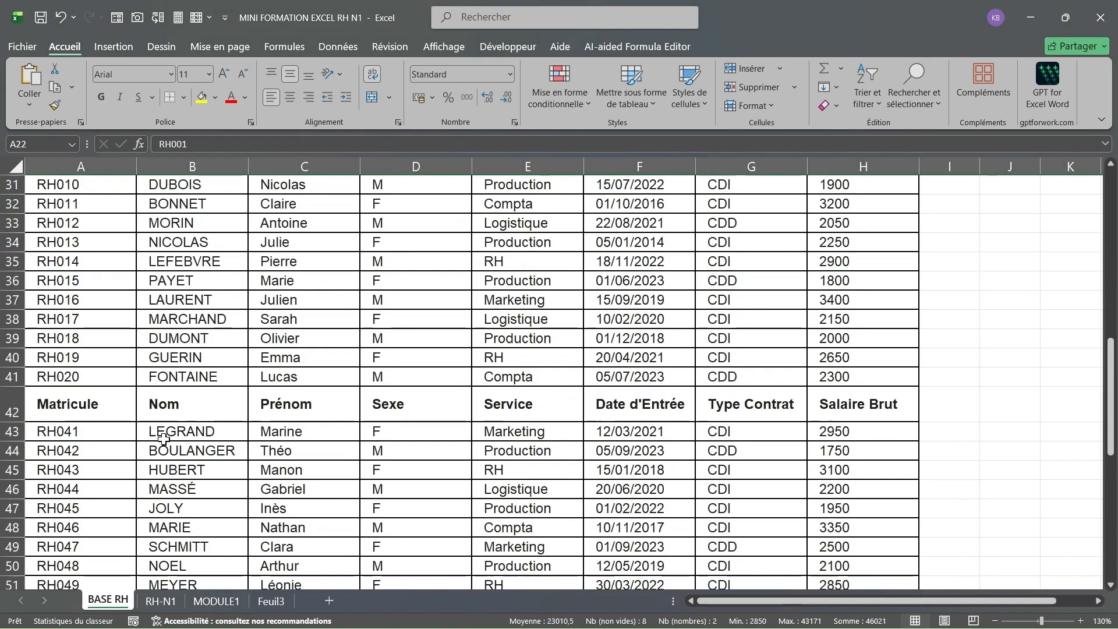
{"action": "right_click", "coordinate": [11, 405]}
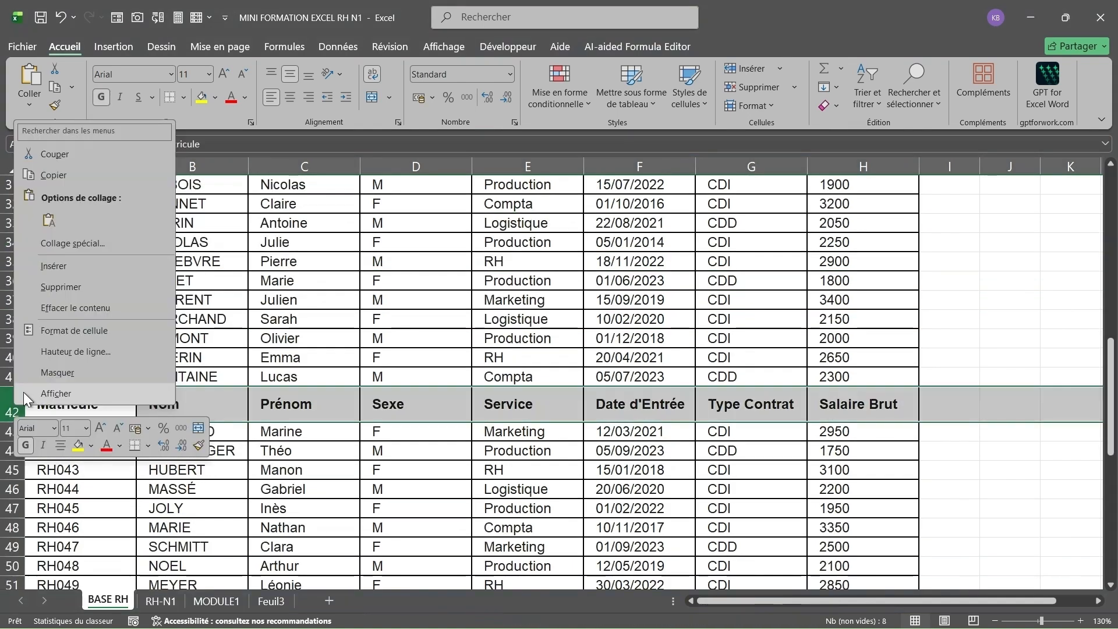
{"action": "left_click", "coordinate": [54, 287]}
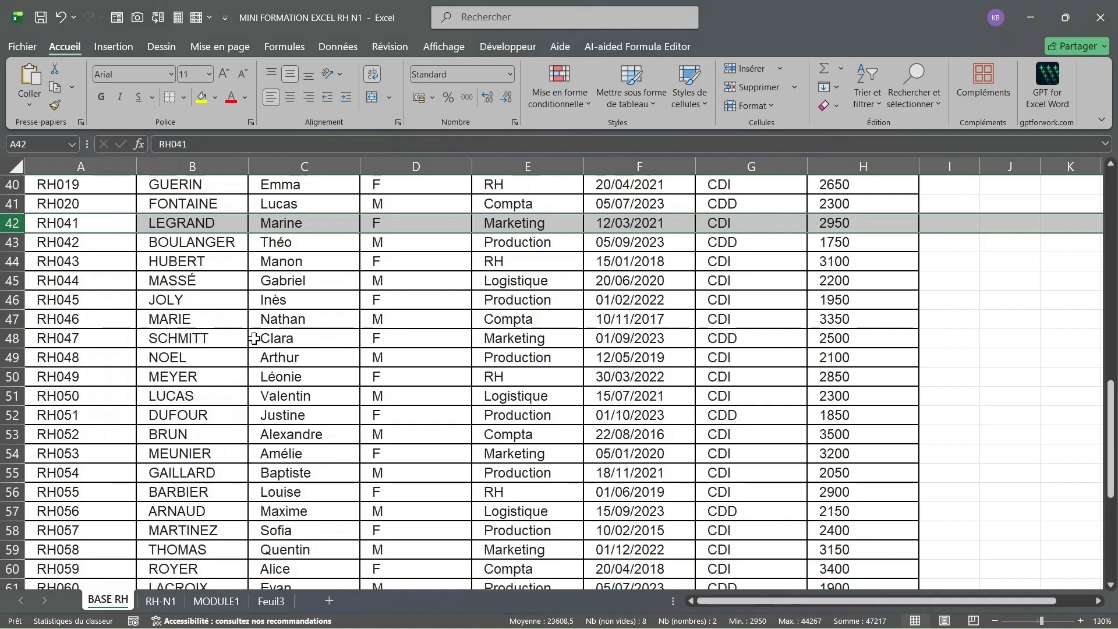
Increase the height of header row 1 to about the same height as row 2.
{"action": "scroll", "coordinate": [254, 339], "scroll_direction": "down", "scroll_amount": 8}
{"action": "scroll", "coordinate": [254, 339], "scroll_direction": "up", "scroll_amount": 5}
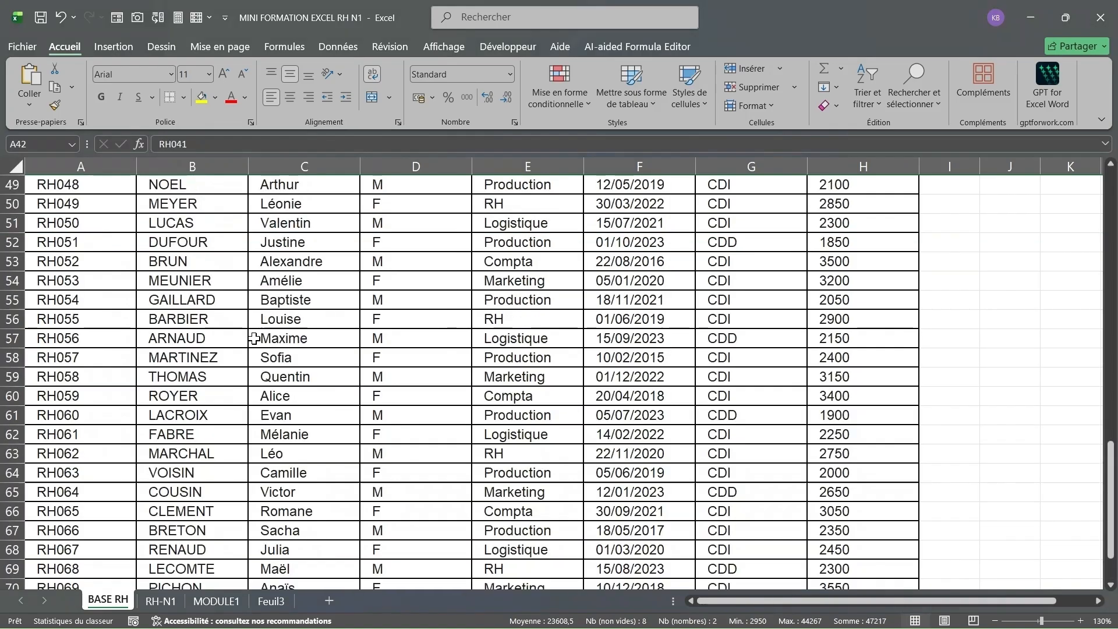
{"action": "scroll", "coordinate": [254, 339], "scroll_direction": "up", "scroll_amount": 15}
{"action": "scroll", "coordinate": [253, 338], "scroll_direction": "up", "scroll_amount": 1}
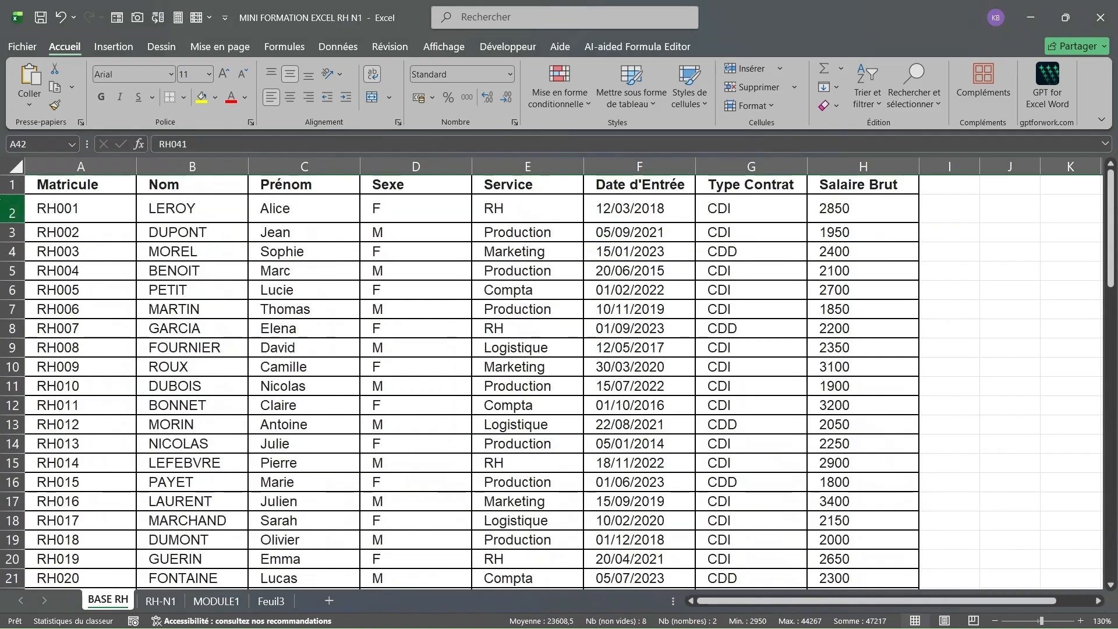
{"action": "left_click_drag", "start_coordinate": [7, 194], "coordinate": [7, 202]}
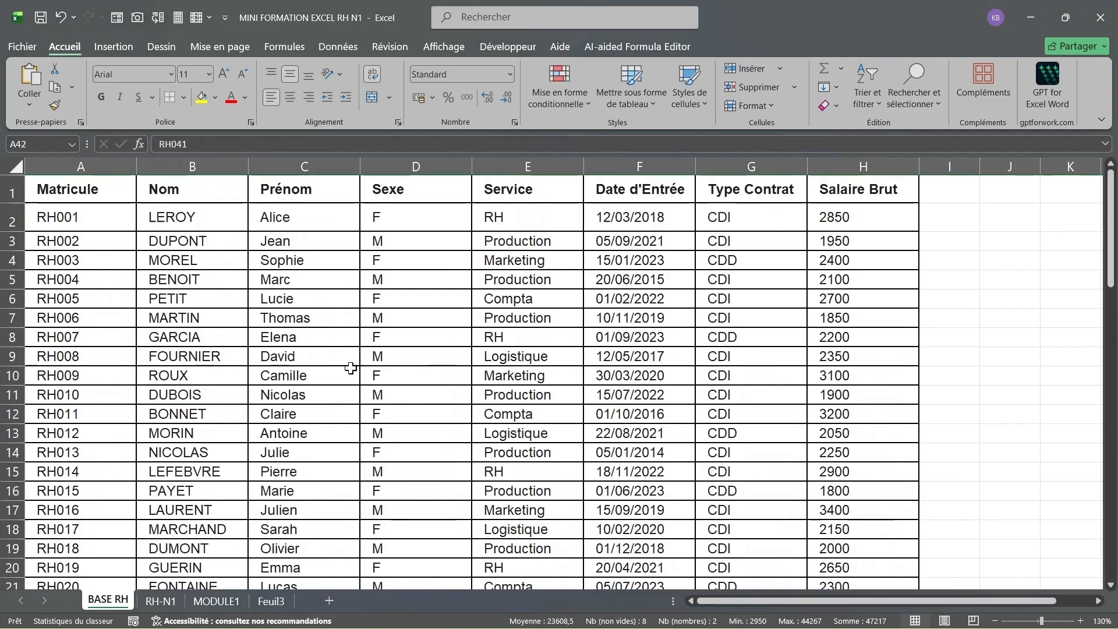
Review the whole employee table from the header row to the last record for any leftover repeated header rows.
{"action": "scroll", "coordinate": [347, 370], "scroll_direction": "down", "scroll_amount": 6}
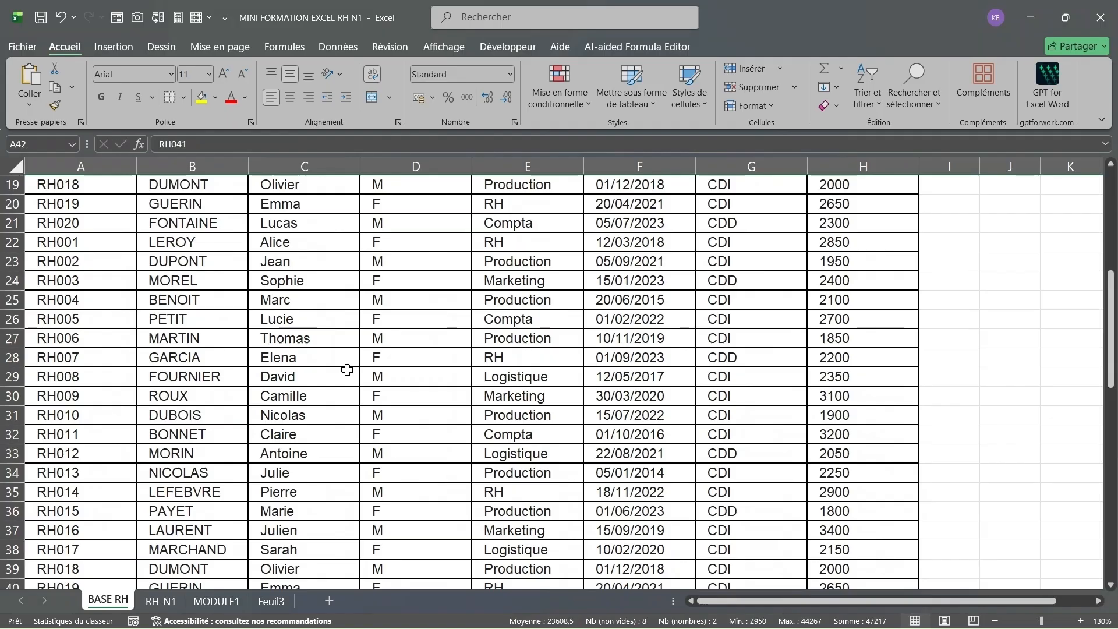
{"action": "scroll", "coordinate": [345, 371], "scroll_direction": "down", "scroll_amount": 4}
{"action": "scroll", "coordinate": [345, 371], "scroll_direction": "down", "scroll_amount": 4}
{"action": "left_click", "coordinate": [317, 406]}
{"action": "scroll", "coordinate": [317, 406], "scroll_direction": "down", "scroll_amount": 4}
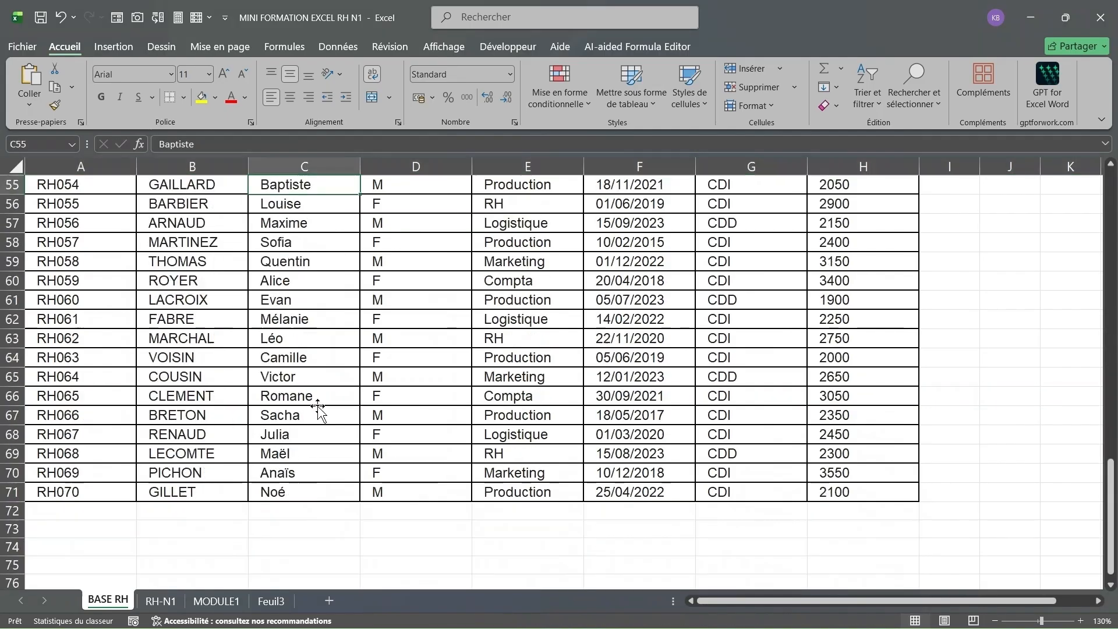
{"action": "scroll", "coordinate": [318, 407], "scroll_direction": "up", "scroll_amount": 10}
{"action": "scroll", "coordinate": [319, 407], "scroll_direction": "up", "scroll_amount": 8}
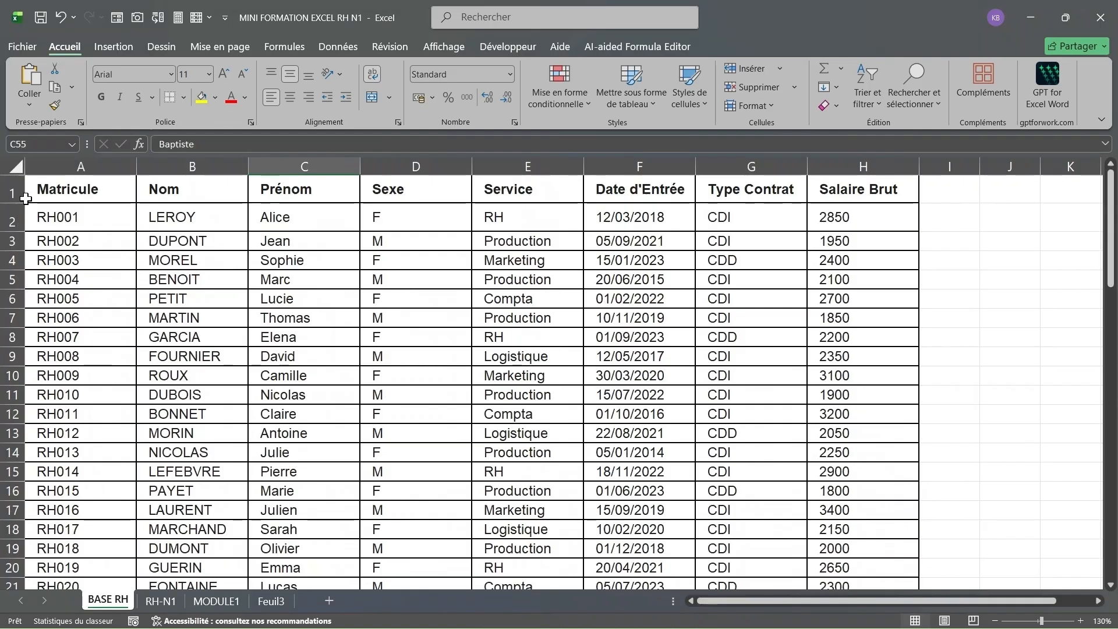
{"action": "scroll", "coordinate": [440, 390], "scroll_direction": "down", "scroll_amount": 20}
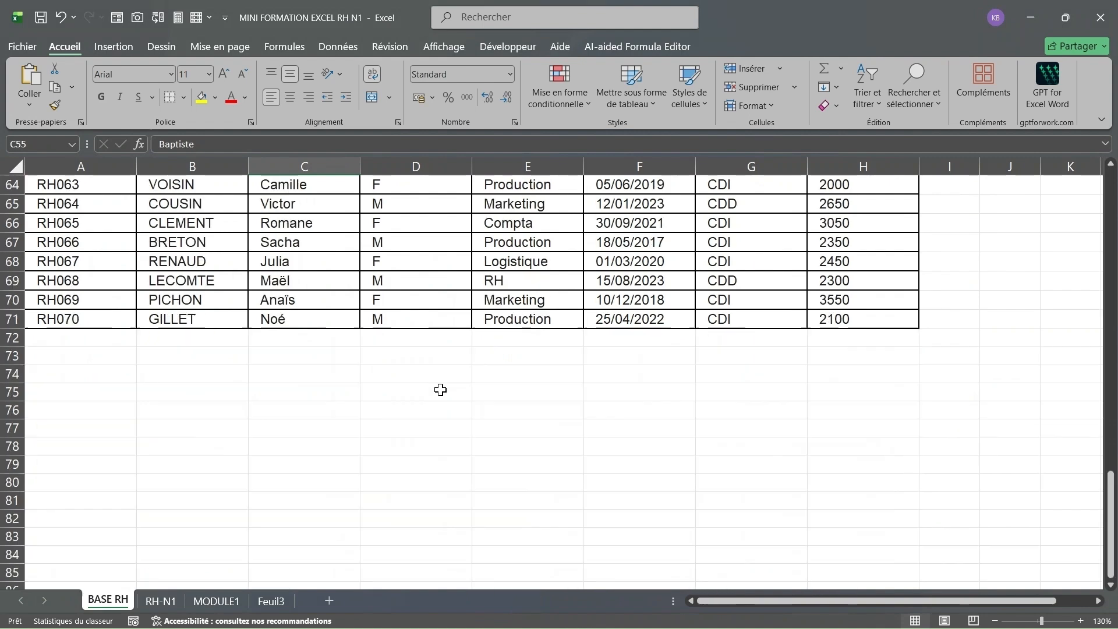
{"action": "scroll", "coordinate": [443, 388], "scroll_direction": "up", "scroll_amount": 5}
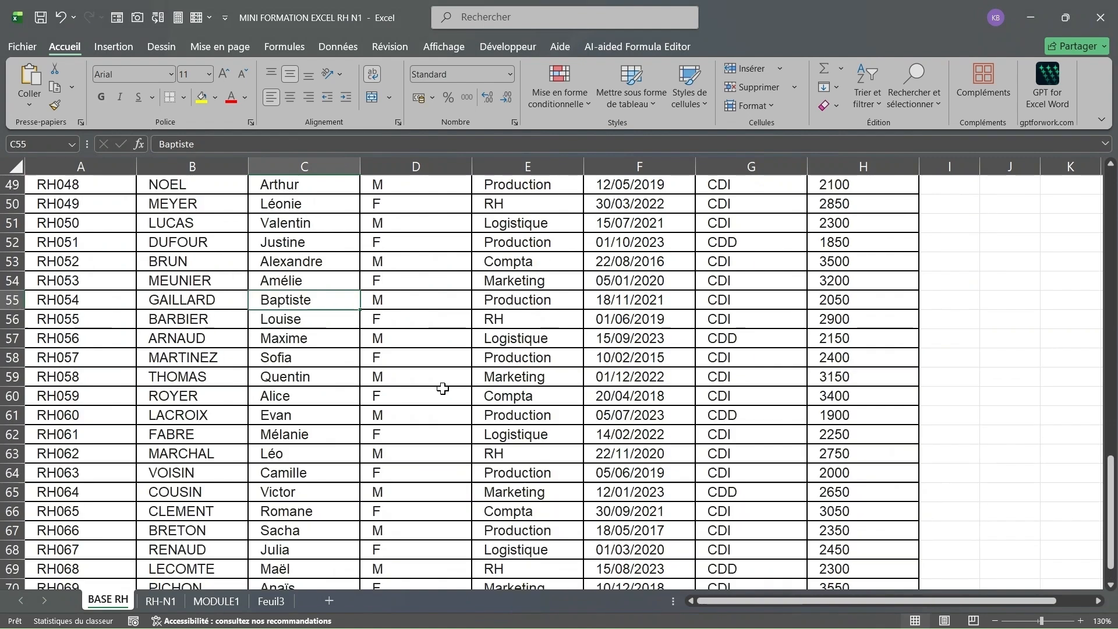
{"action": "scroll", "coordinate": [442, 389], "scroll_direction": "up", "scroll_amount": 8}
{"action": "scroll", "coordinate": [442, 388], "scroll_direction": "up", "scroll_amount": 8}
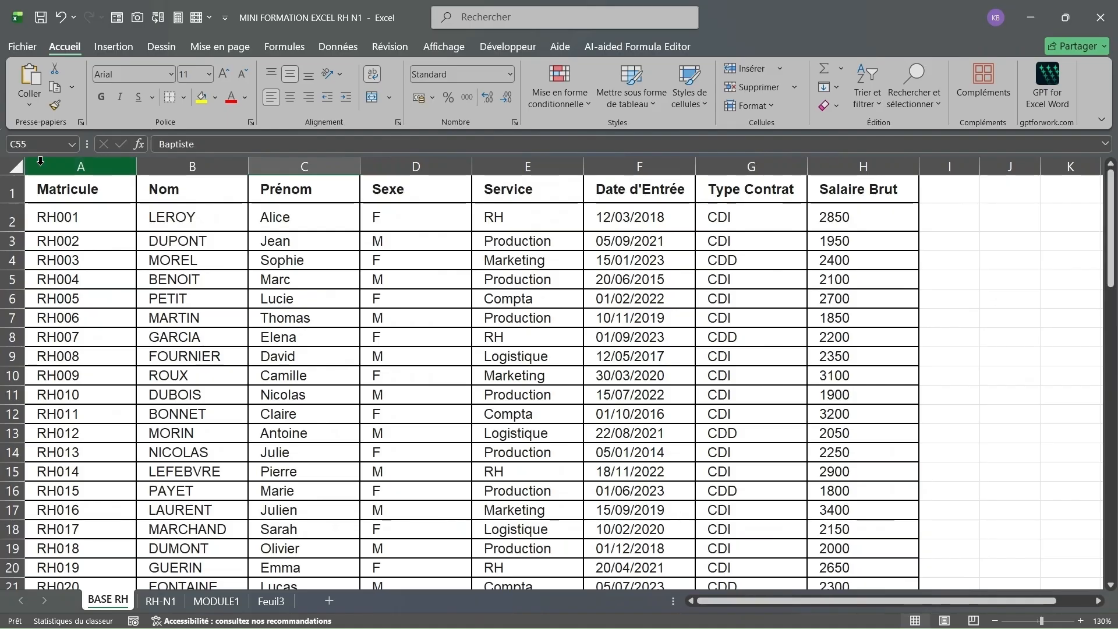
Remove all borders from columns A to H and check the table down to its last record.
{"action": "left_click_drag", "start_coordinate": [40, 160], "coordinate": [823, 167]}
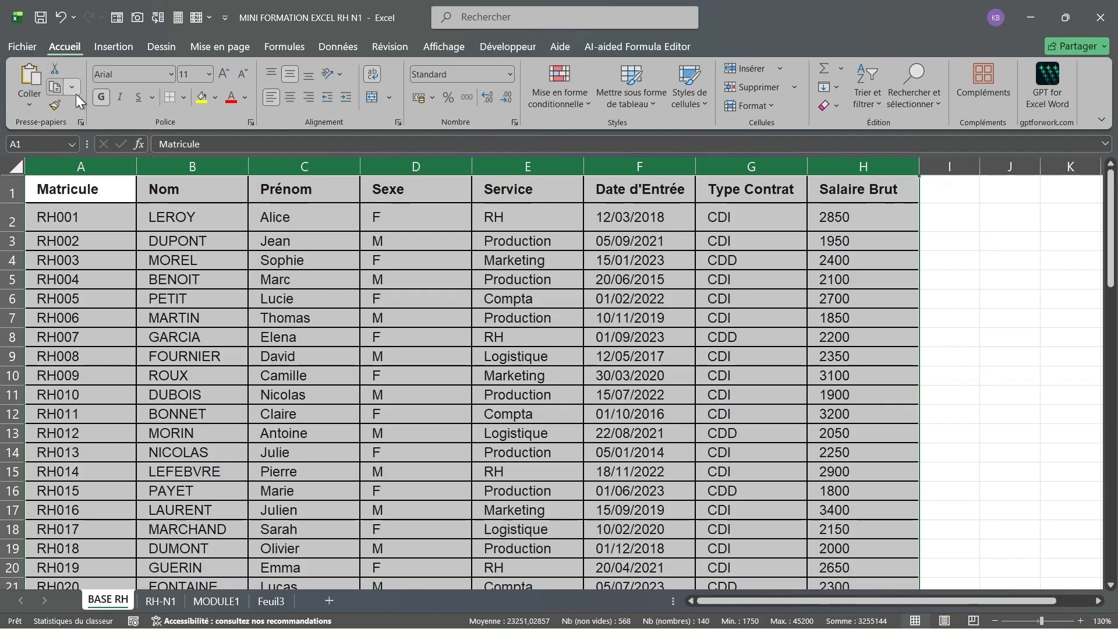
{"action": "left_click", "coordinate": [183, 98]}
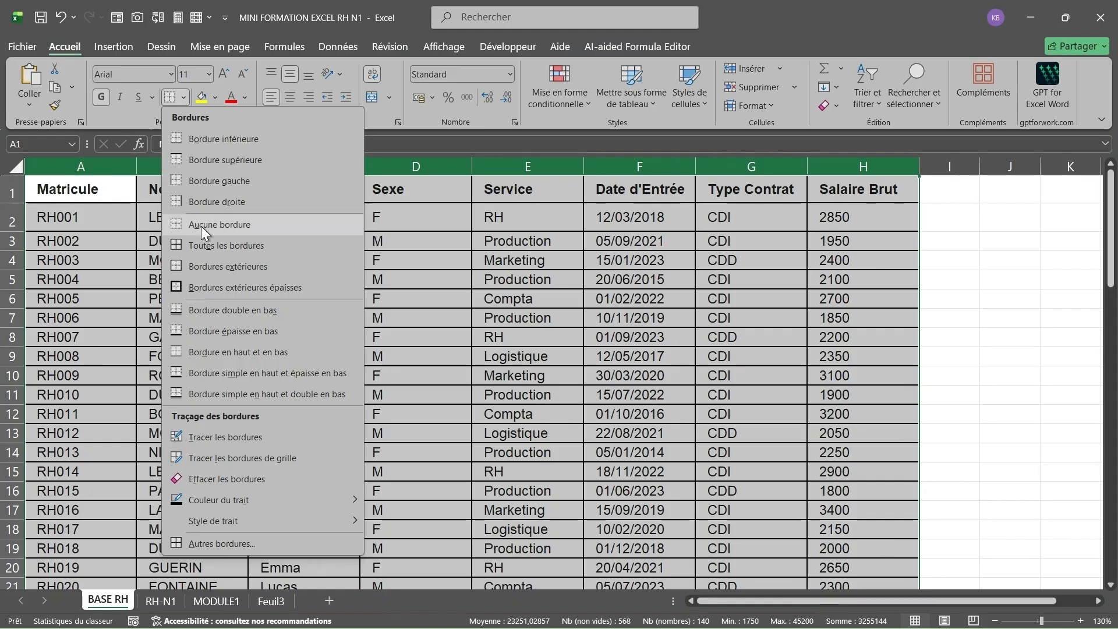
{"action": "left_click", "coordinate": [231, 226]}
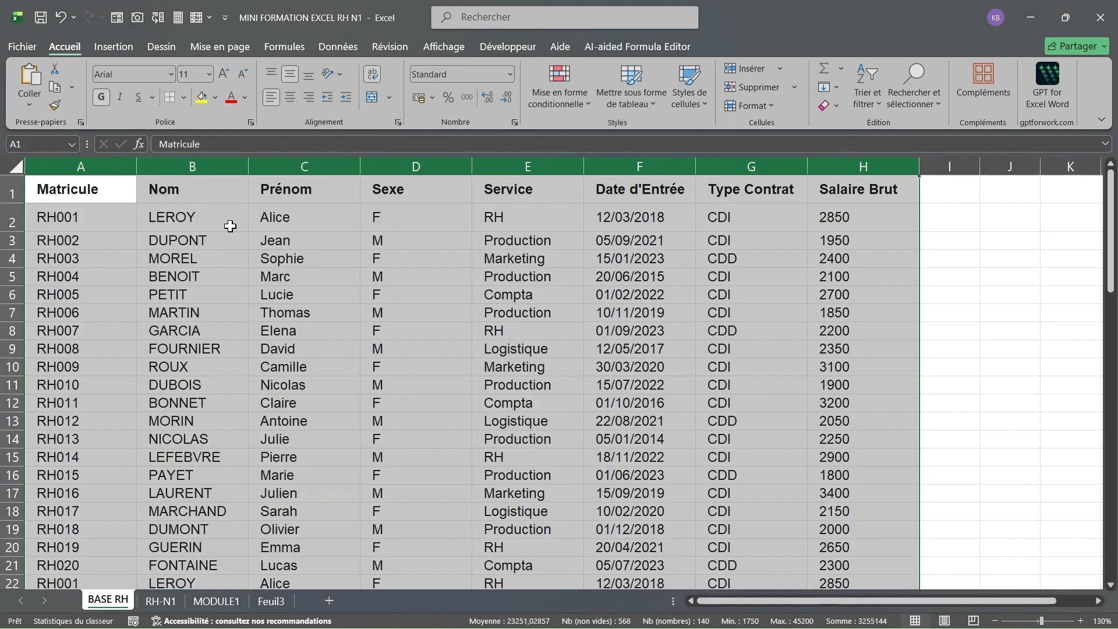
{"action": "left_click", "coordinate": [273, 262]}
{"action": "scroll", "coordinate": [295, 362], "scroll_direction": "down", "scroll_amount": 20}
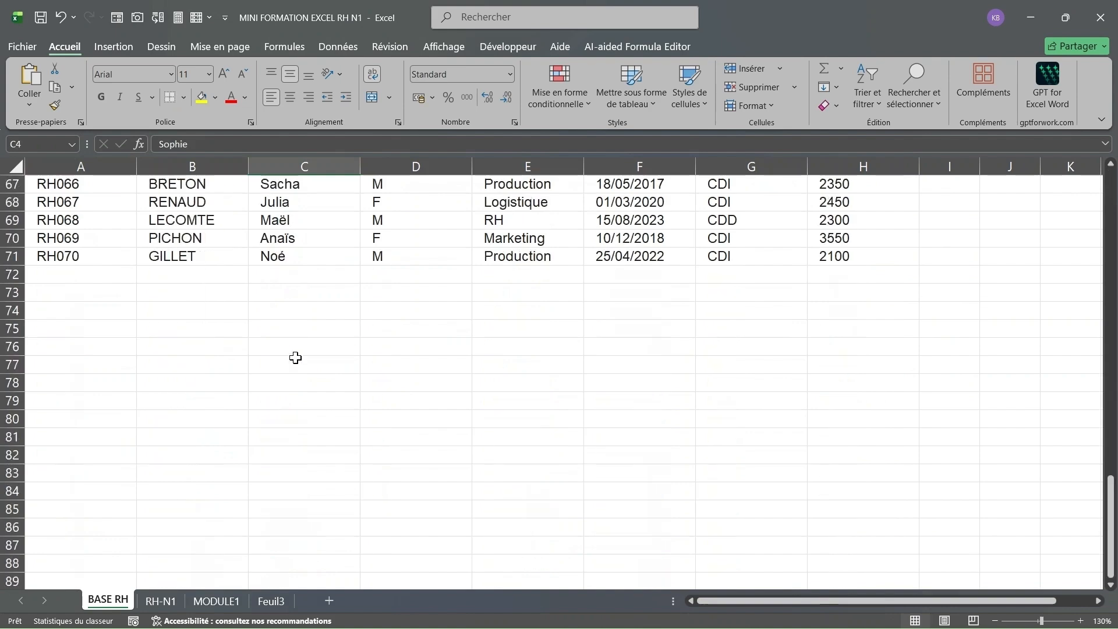
{"action": "scroll", "coordinate": [295, 355], "scroll_direction": "up", "scroll_amount": 11}
{"action": "scroll", "coordinate": [296, 349], "scroll_direction": "up", "scroll_amount": 11}
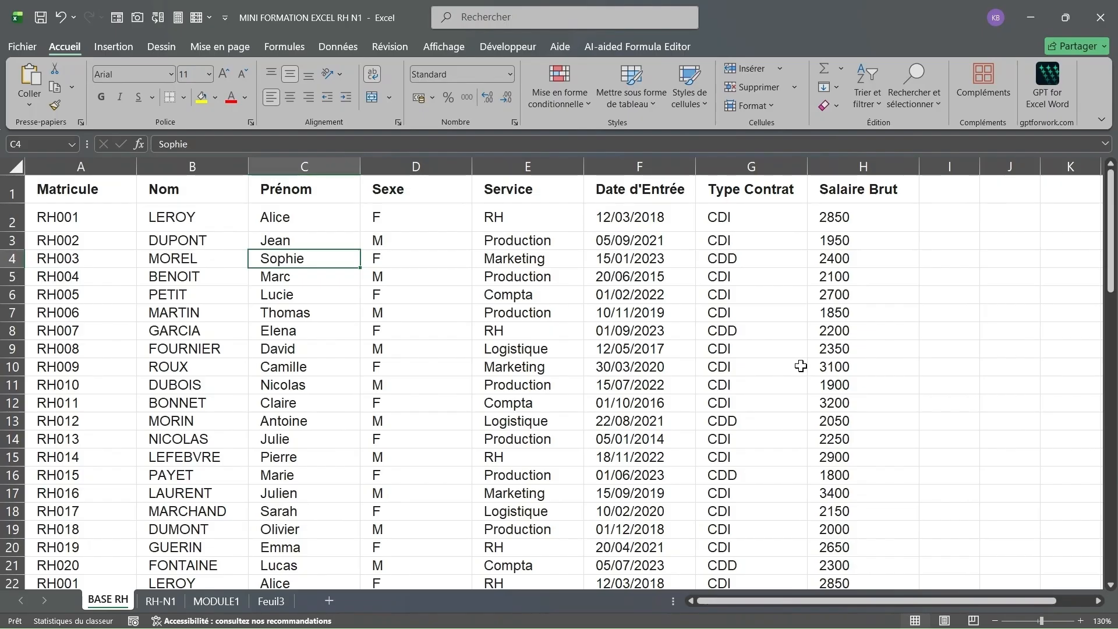
Reduce the height of row 2 to about that of the other record rows and select cell E13 within the data.
{"action": "left_click", "coordinate": [428, 385]}
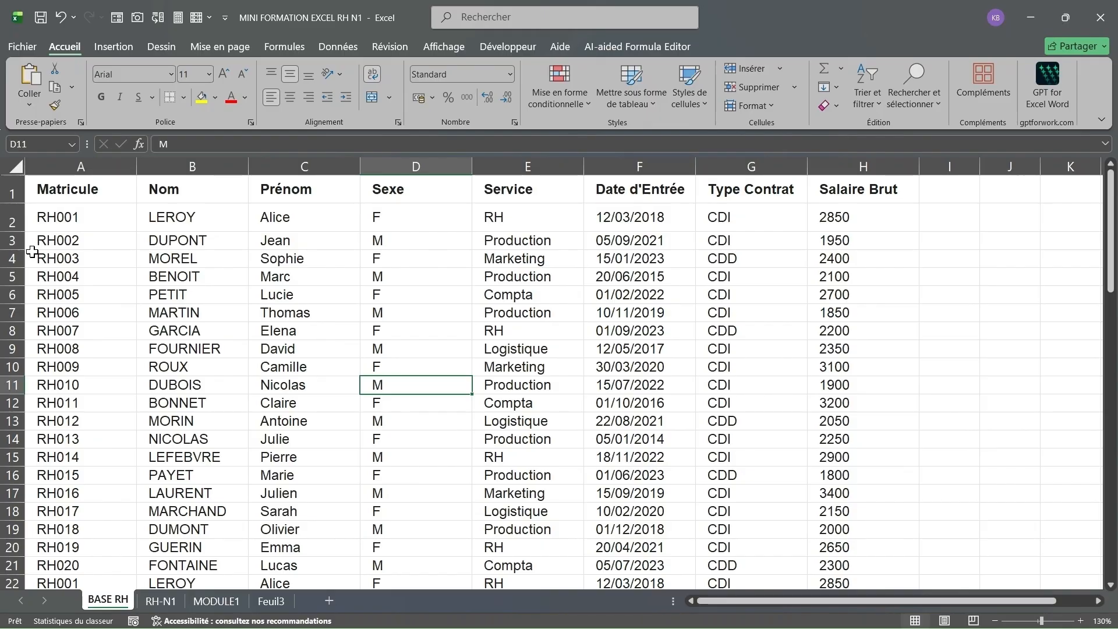
{"action": "left_click_drag", "start_coordinate": [17, 229], "coordinate": [10, 223]}
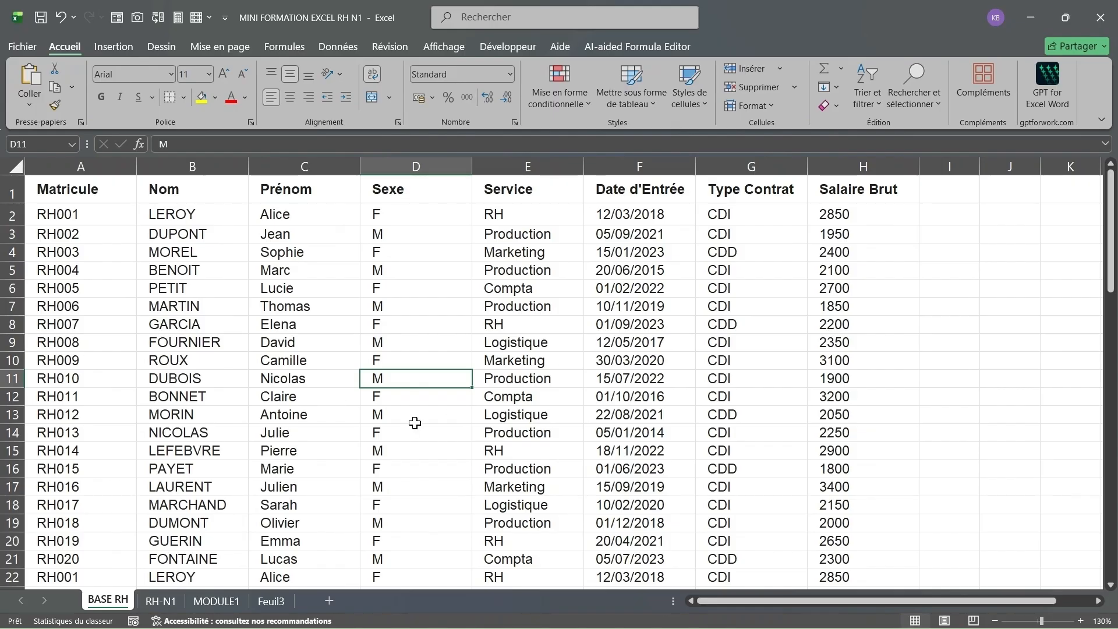
{"action": "key", "text": "Down"}
{"action": "key", "text": "Down"}
{"action": "key", "text": "Right"}
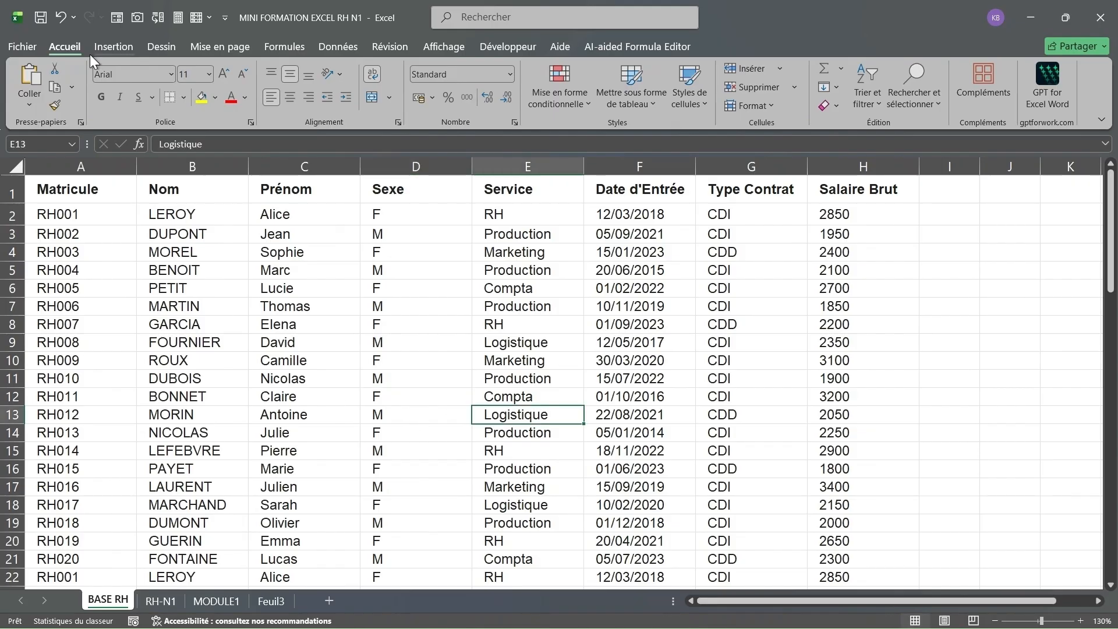
Try formatting A1:H71 as a table with headers in the green banded style from the Moyen group's second row, and undo it.
{"action": "left_click", "coordinate": [628, 92]}
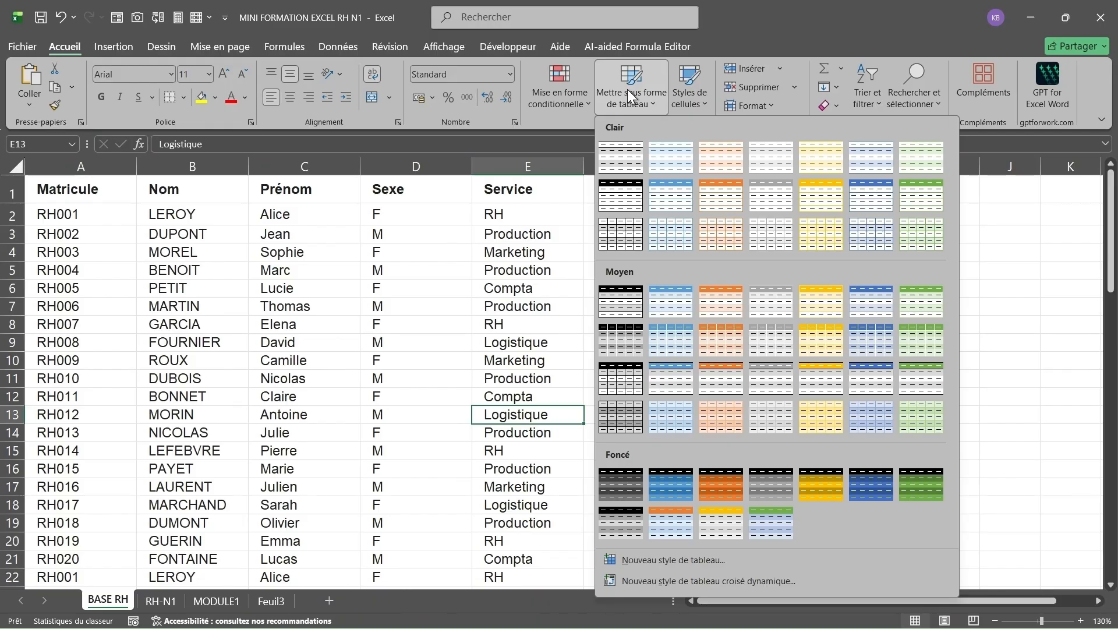
{"action": "left_click", "coordinate": [914, 342]}
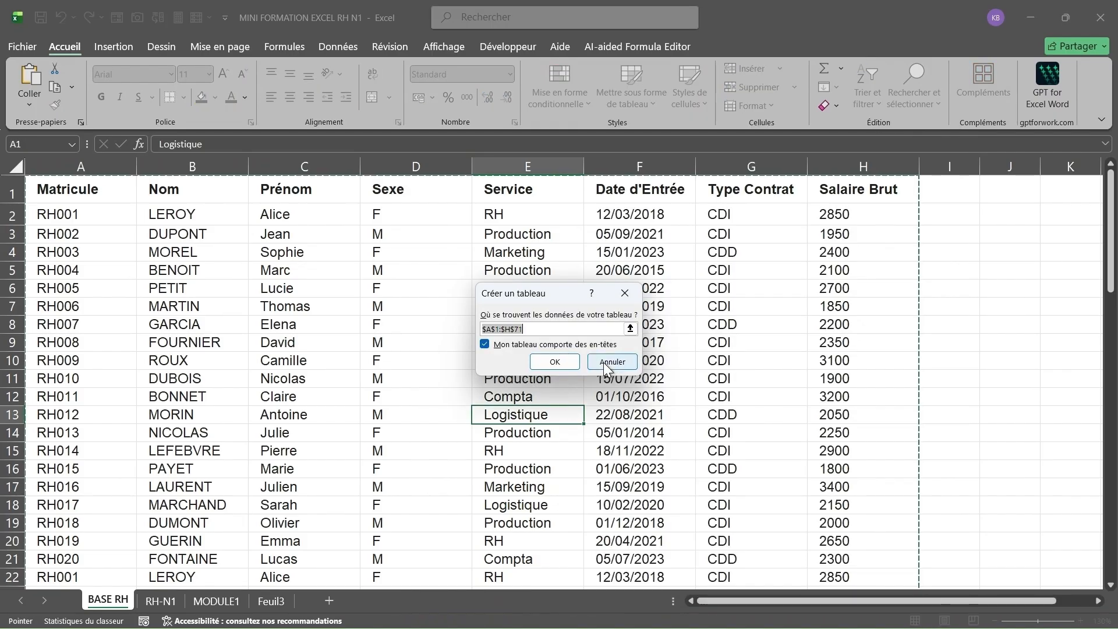
{"action": "left_click", "coordinate": [567, 364]}
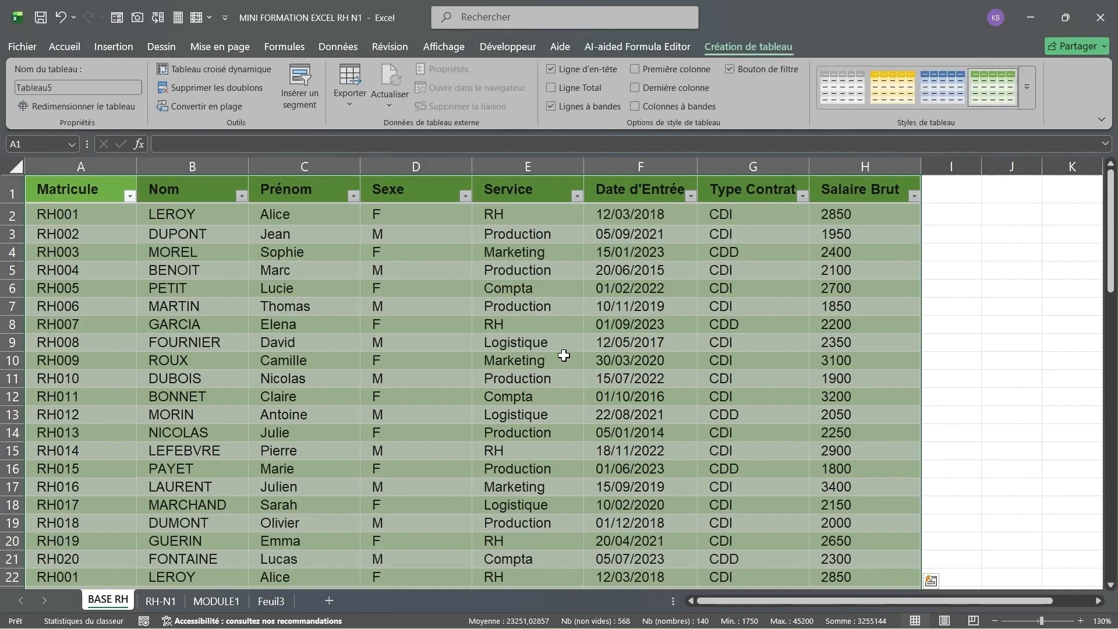
{"action": "left_click", "coordinate": [536, 370]}
{"action": "scroll", "coordinate": [535, 370], "scroll_direction": "down", "scroll_amount": 6}
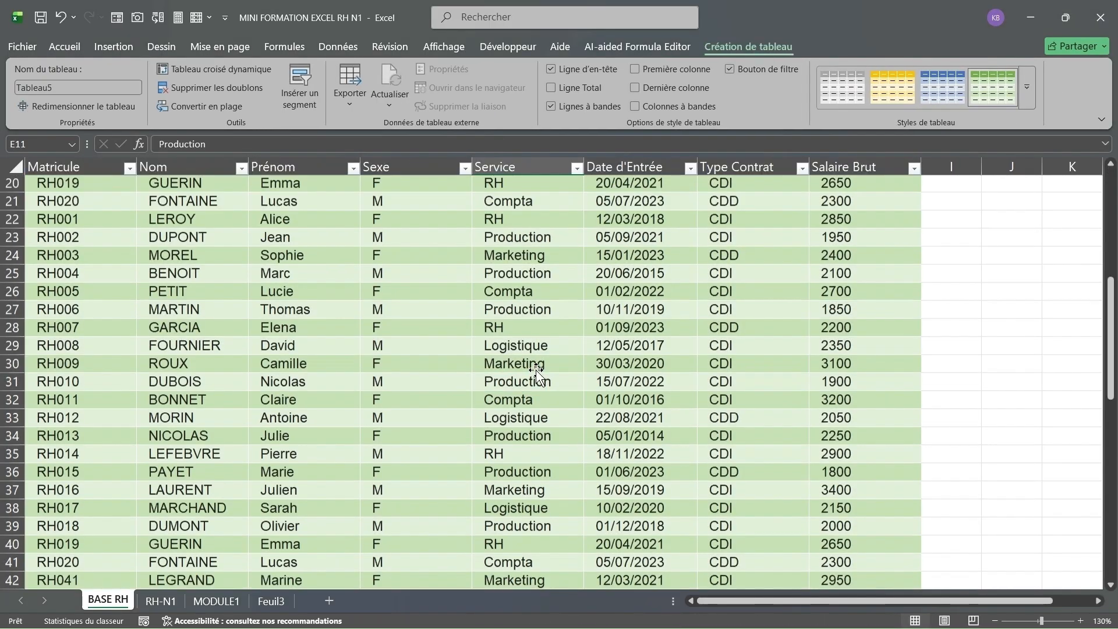
{"action": "scroll", "coordinate": [536, 368], "scroll_direction": "down", "scroll_amount": 12}
{"action": "scroll", "coordinate": [536, 368], "scroll_direction": "up", "scroll_amount": 19}
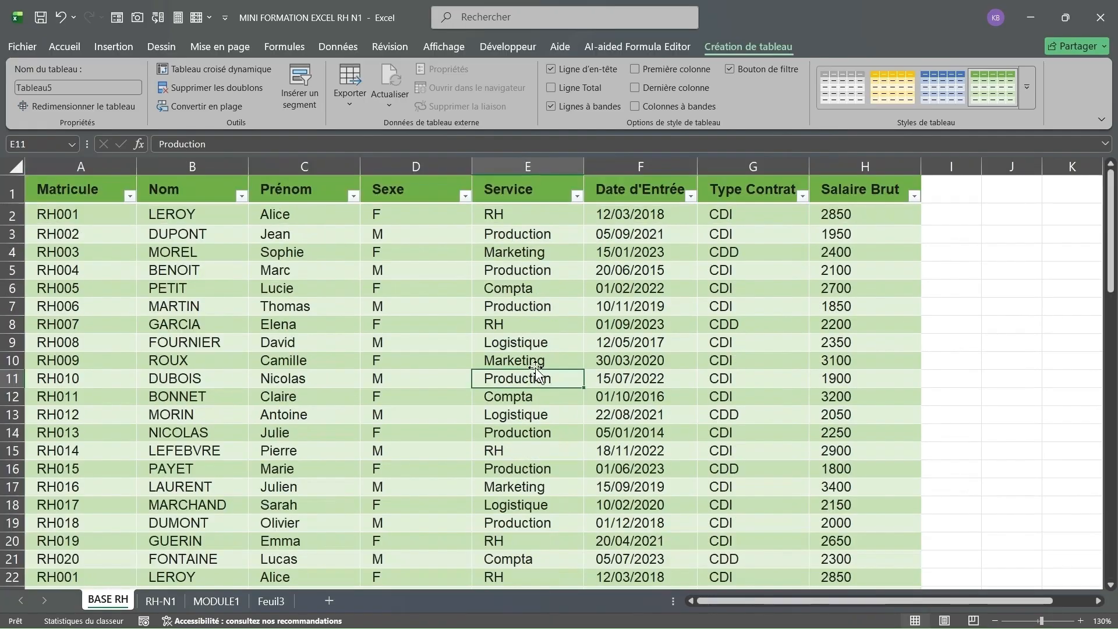
{"action": "left_click", "coordinate": [57, 17]}
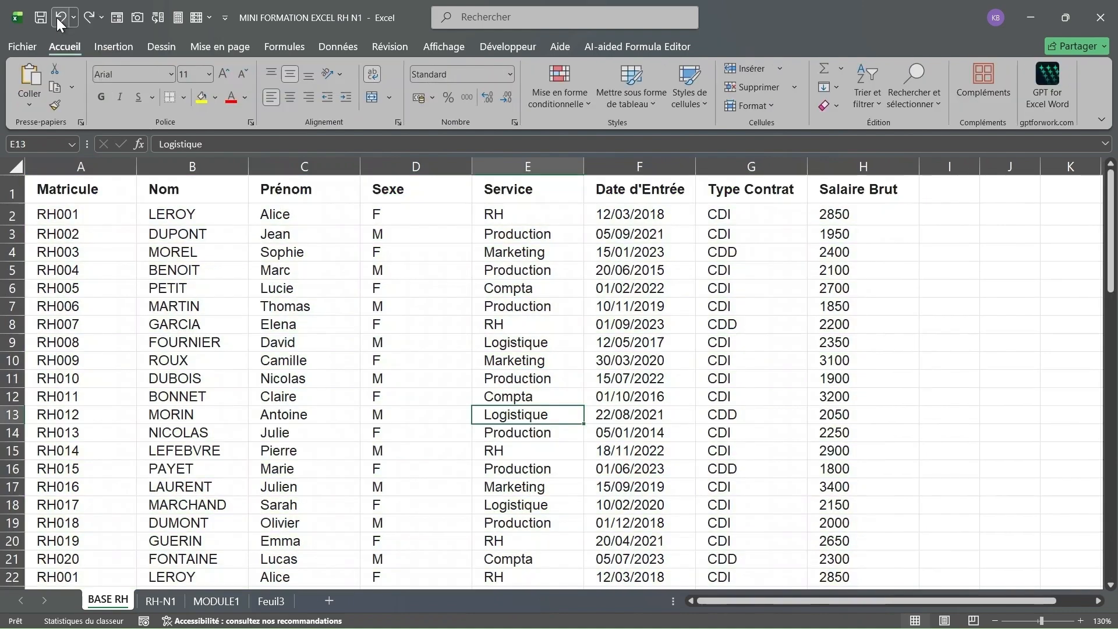
Insert a table over the range A1:H71 with headers and look through its banded records.
{"action": "left_click", "coordinate": [108, 42]}
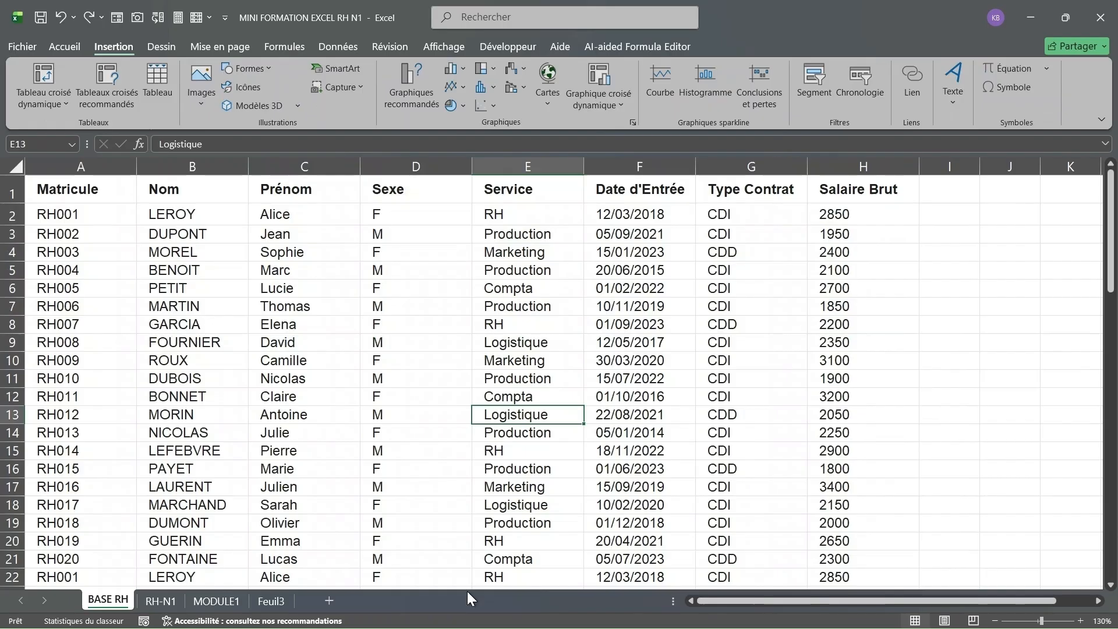
{"action": "left_click", "coordinate": [156, 85]}
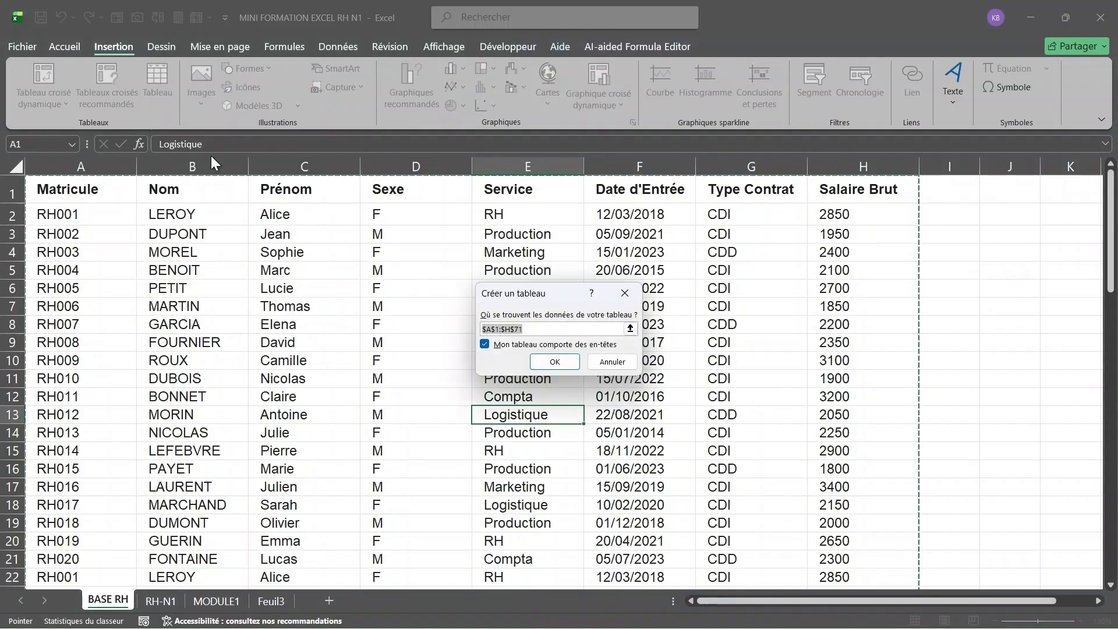
{"action": "left_click", "coordinate": [553, 363]}
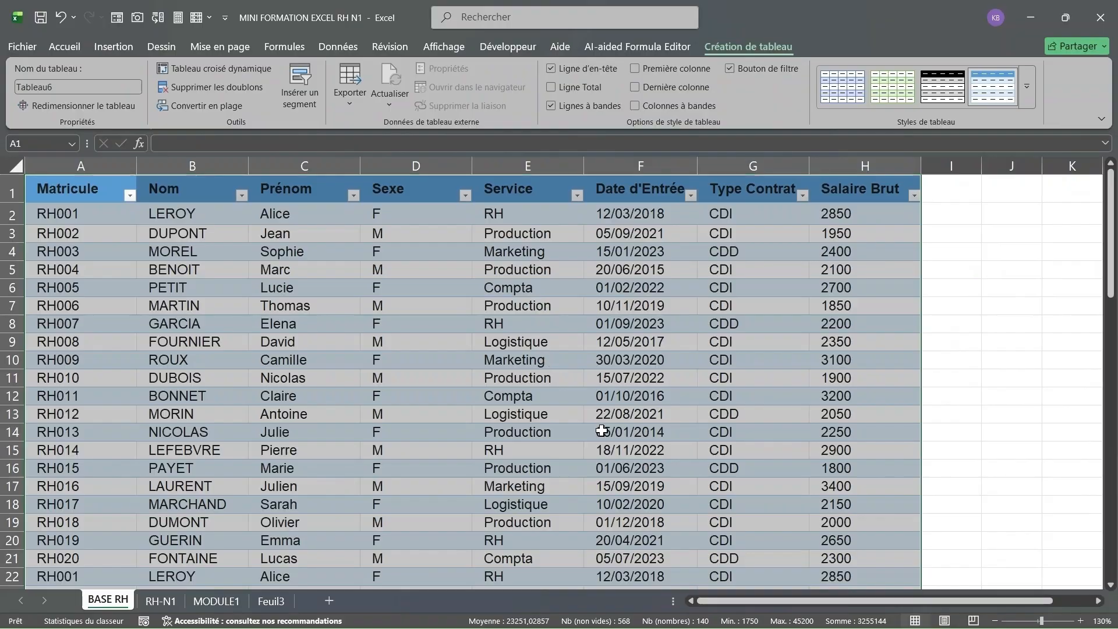
{"action": "scroll", "coordinate": [600, 432], "scroll_direction": "down", "scroll_amount": 11}
{"action": "scroll", "coordinate": [600, 431], "scroll_direction": "up", "scroll_amount": 11}
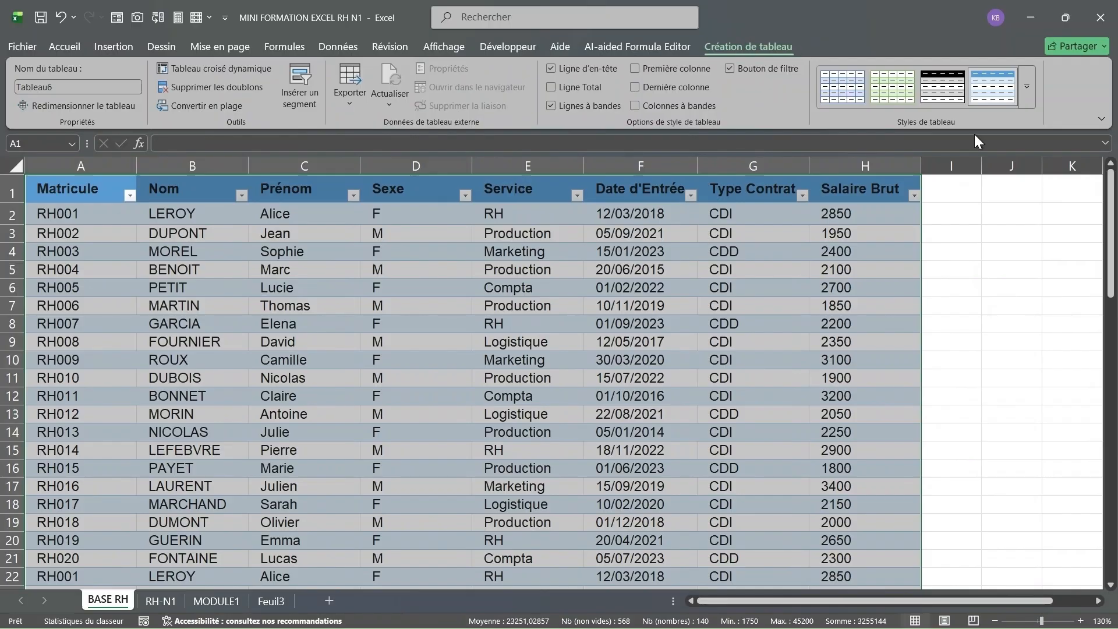
Try the green banded style from the Moyen group's second row on the inserted table, and undo both the style and the table.
{"action": "left_click", "coordinate": [1028, 93]}
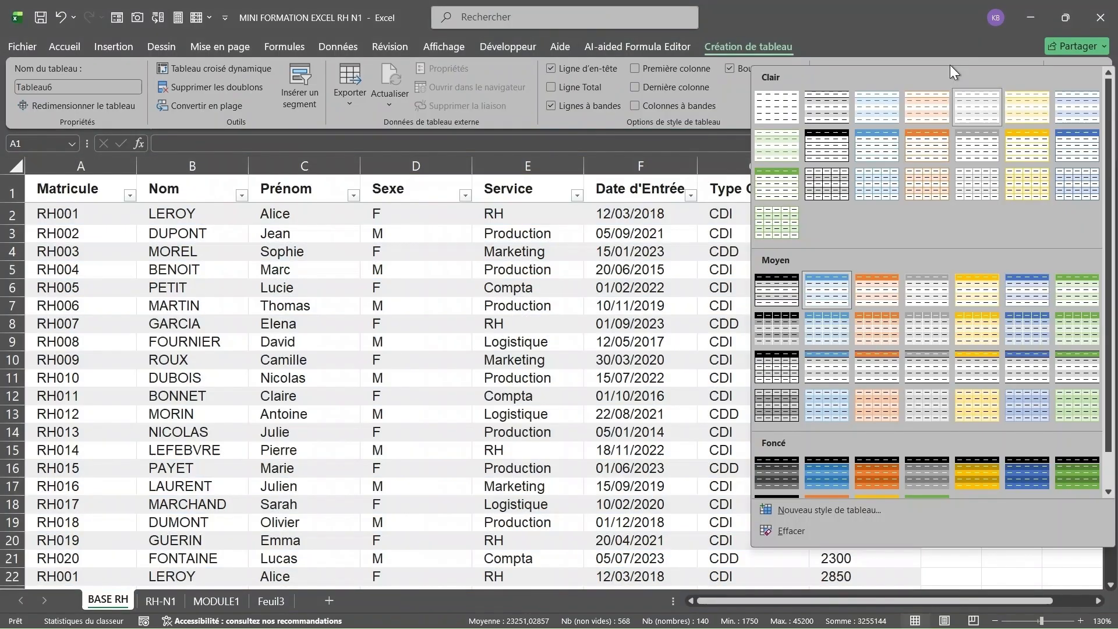
{"action": "left_click", "coordinate": [891, 33]}
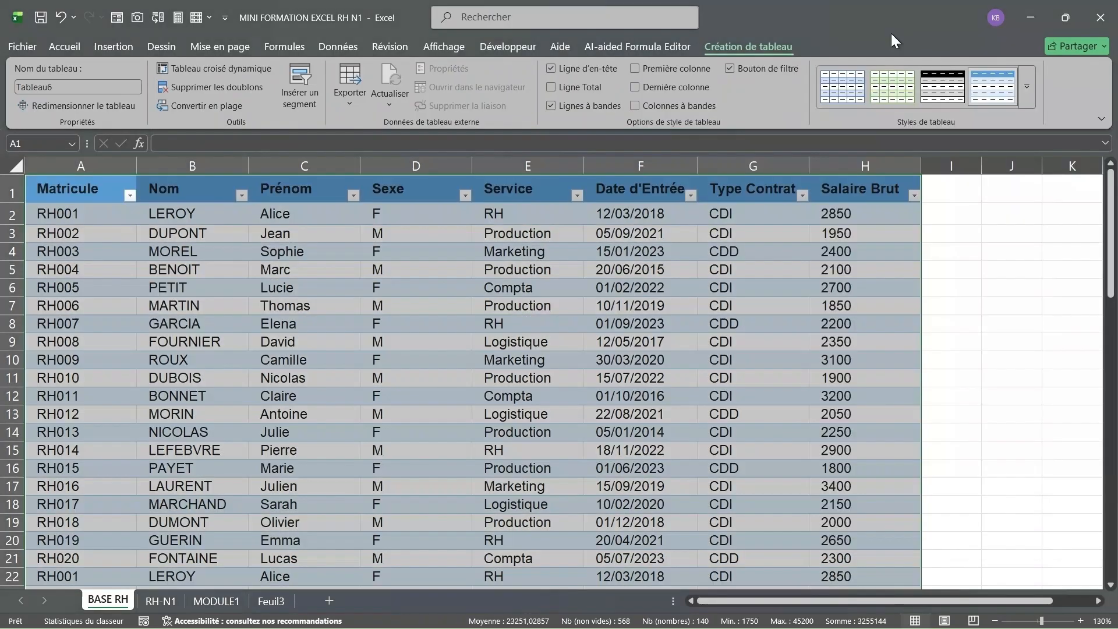
{"action": "left_click", "coordinate": [1020, 86]}
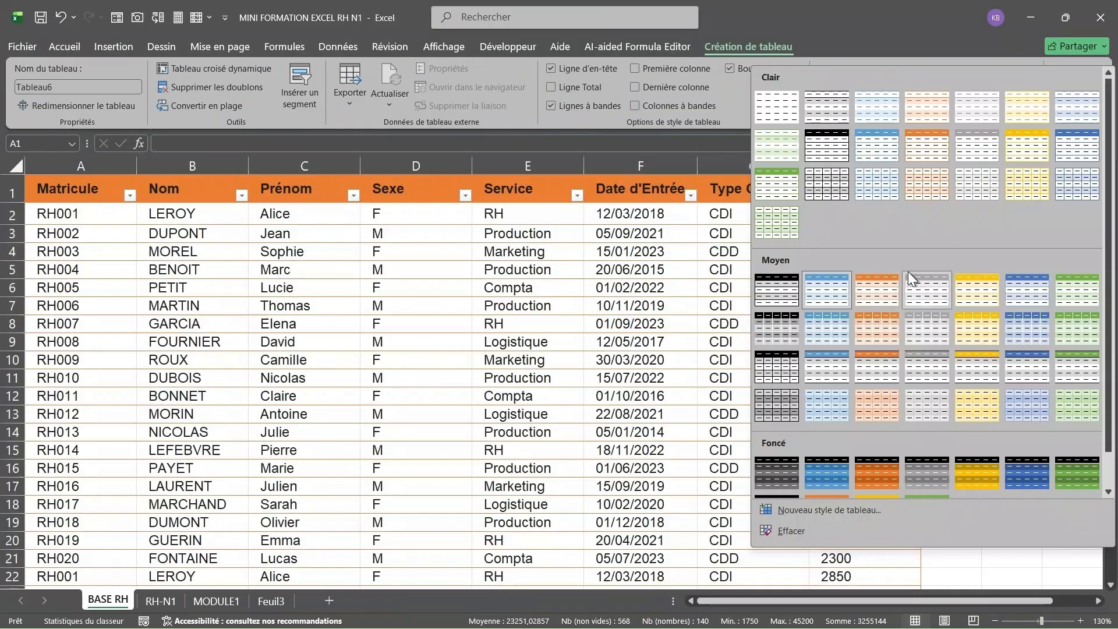
{"action": "left_click", "coordinate": [1076, 329]}
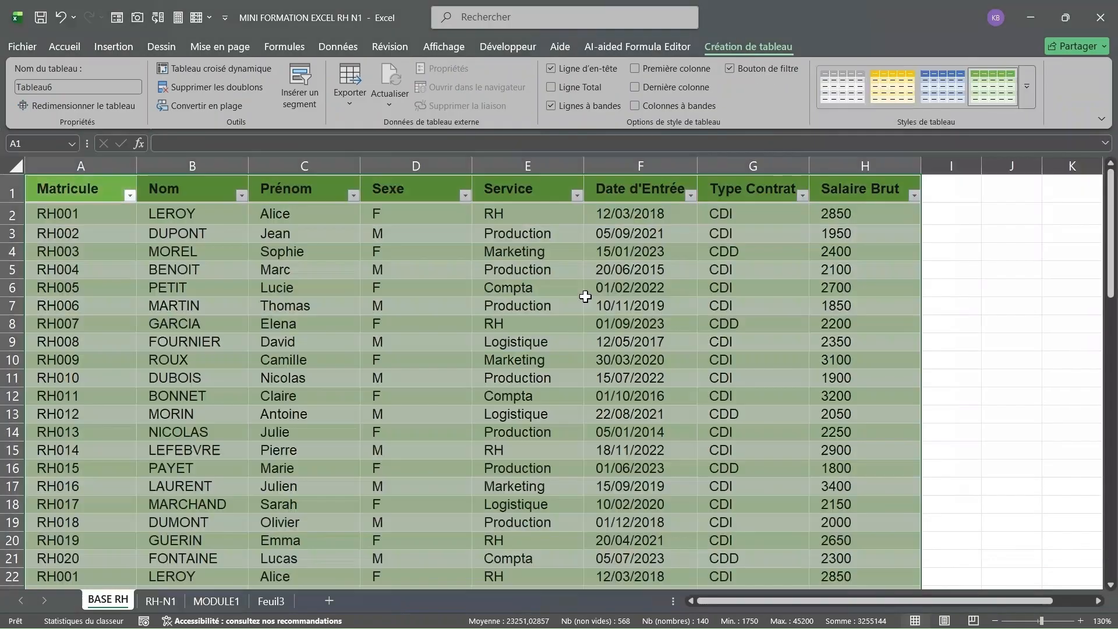
{"action": "left_click", "coordinate": [58, 19]}
{"action": "left_click", "coordinate": [58, 19]}
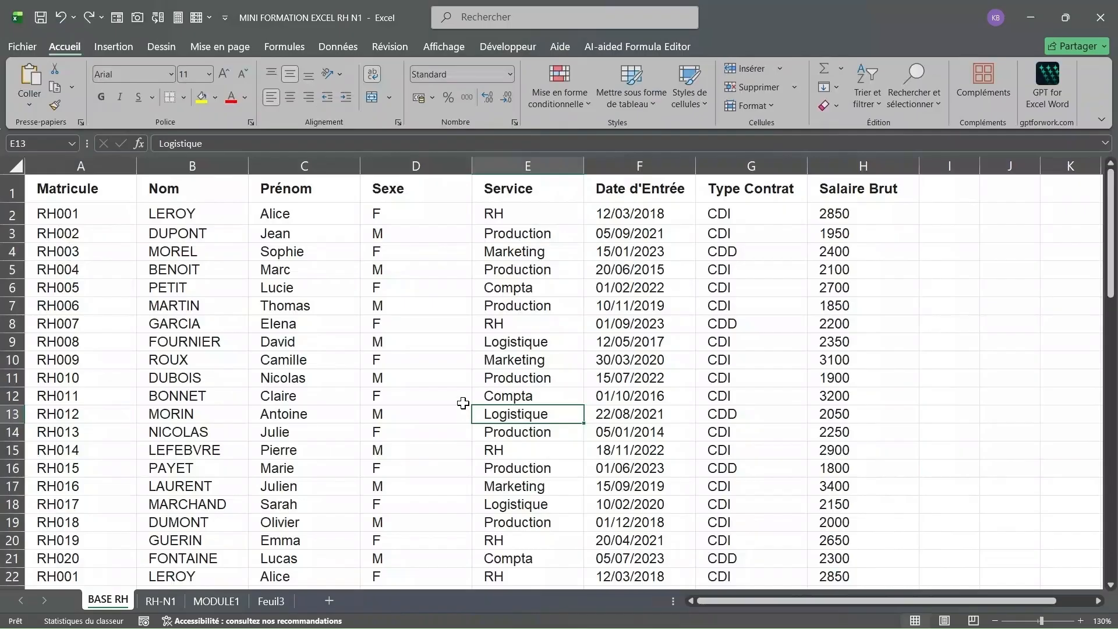
Convert the range A1:H71 into a table with headers and check that the banding covers the records.
{"action": "key", "text": "ctrl+l"}
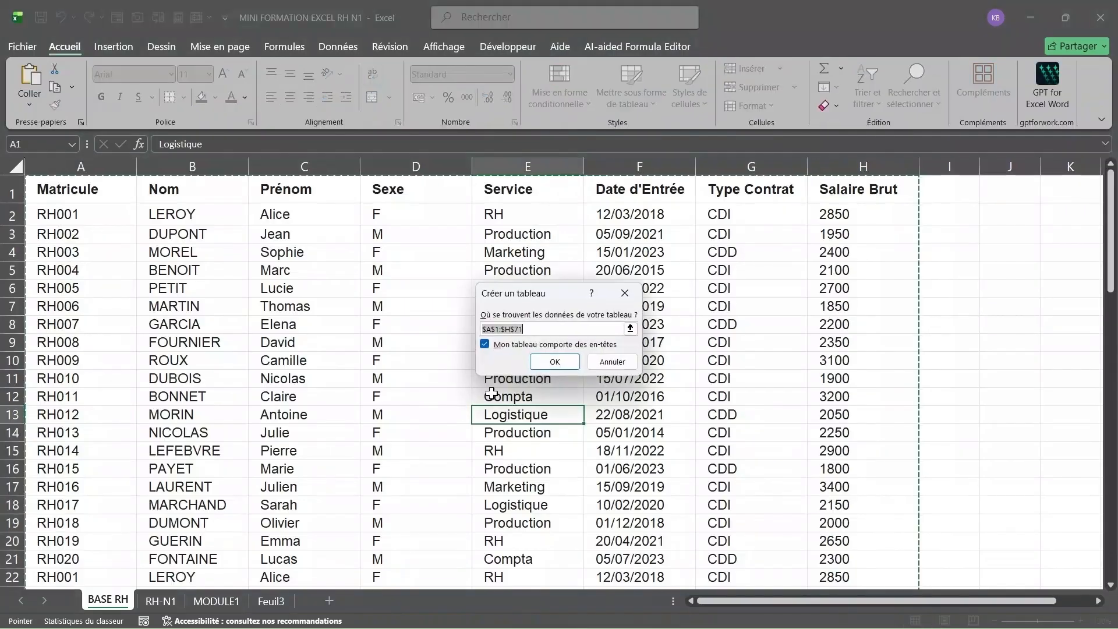
{"action": "left_click", "coordinate": [556, 363]}
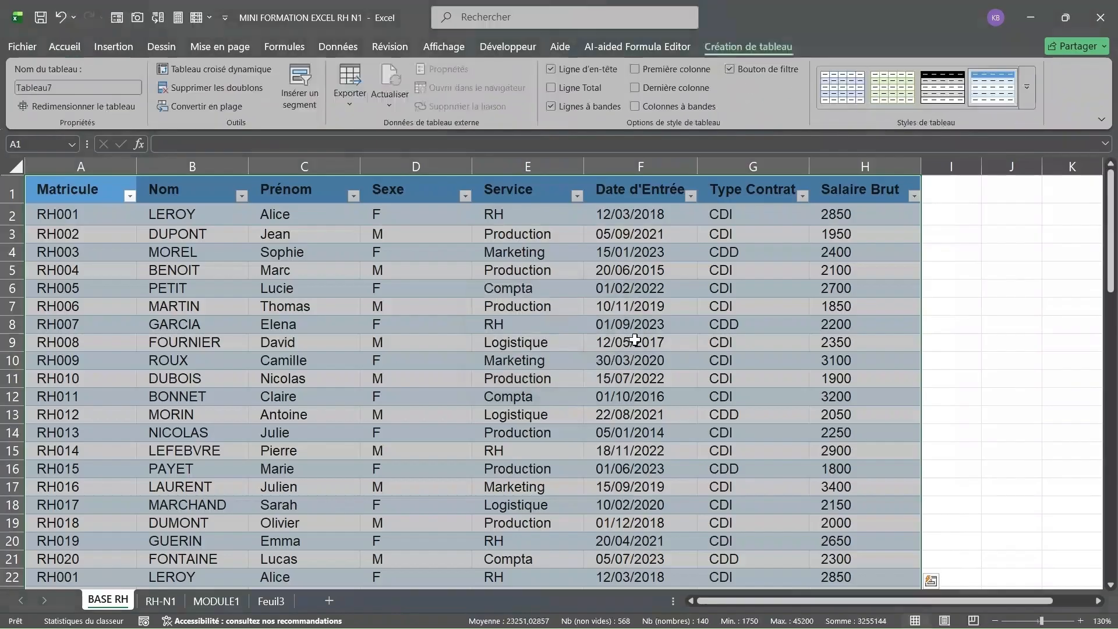
{"action": "scroll", "coordinate": [488, 351], "scroll_direction": "down", "scroll_amount": 5}
{"action": "scroll", "coordinate": [488, 351], "scroll_direction": "down", "scroll_amount": 10}
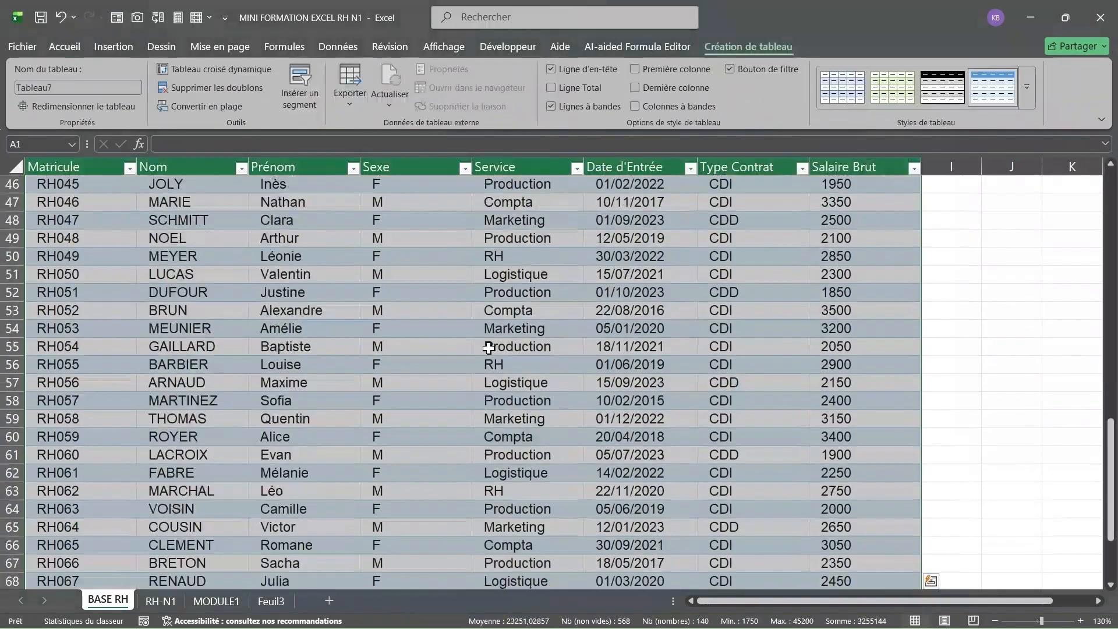
{"action": "scroll", "coordinate": [488, 348], "scroll_direction": "up", "scroll_amount": 15}
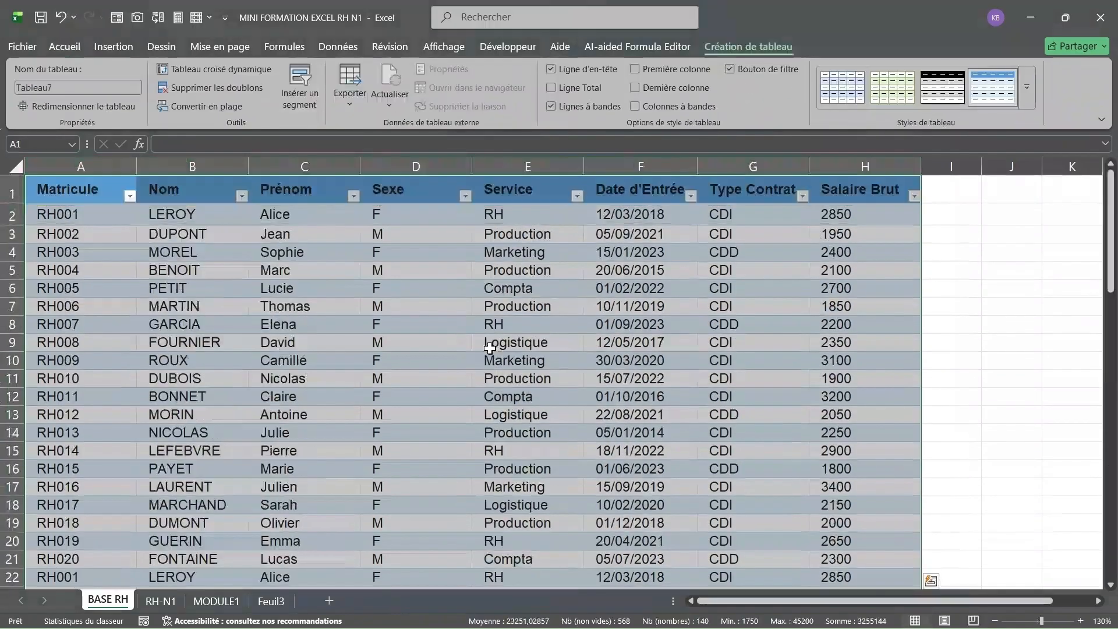
Apply the green banded table style from the second row of the Moyen group to the employee table.
{"action": "left_click", "coordinate": [1028, 88]}
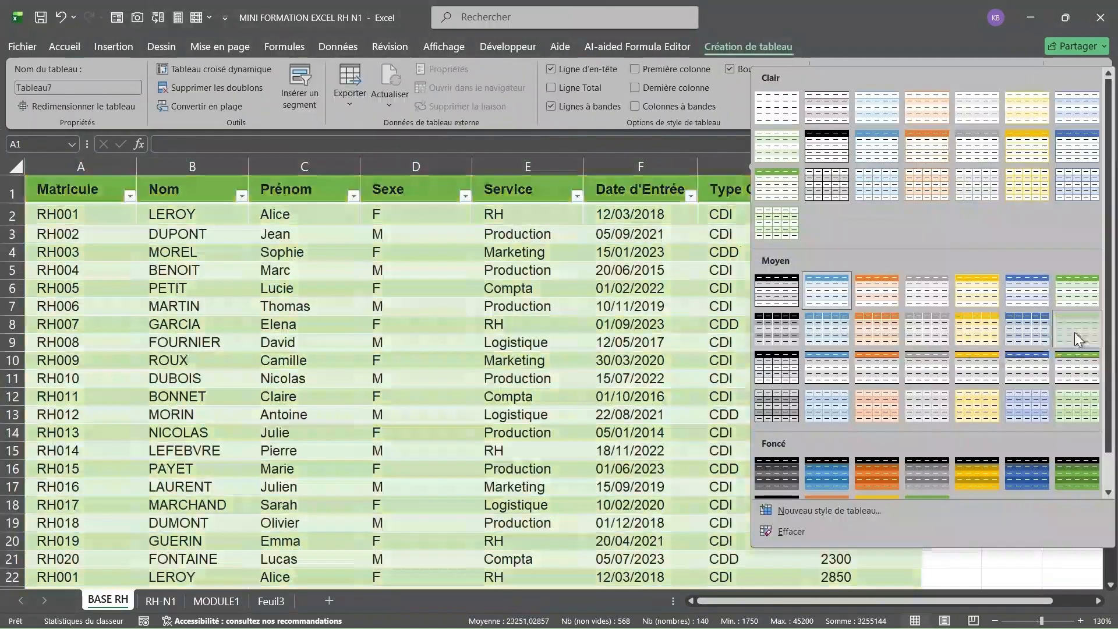
{"action": "left_click", "coordinate": [1075, 332]}
{"action": "scroll", "coordinate": [582, 343], "scroll_direction": "down", "scroll_amount": 6}
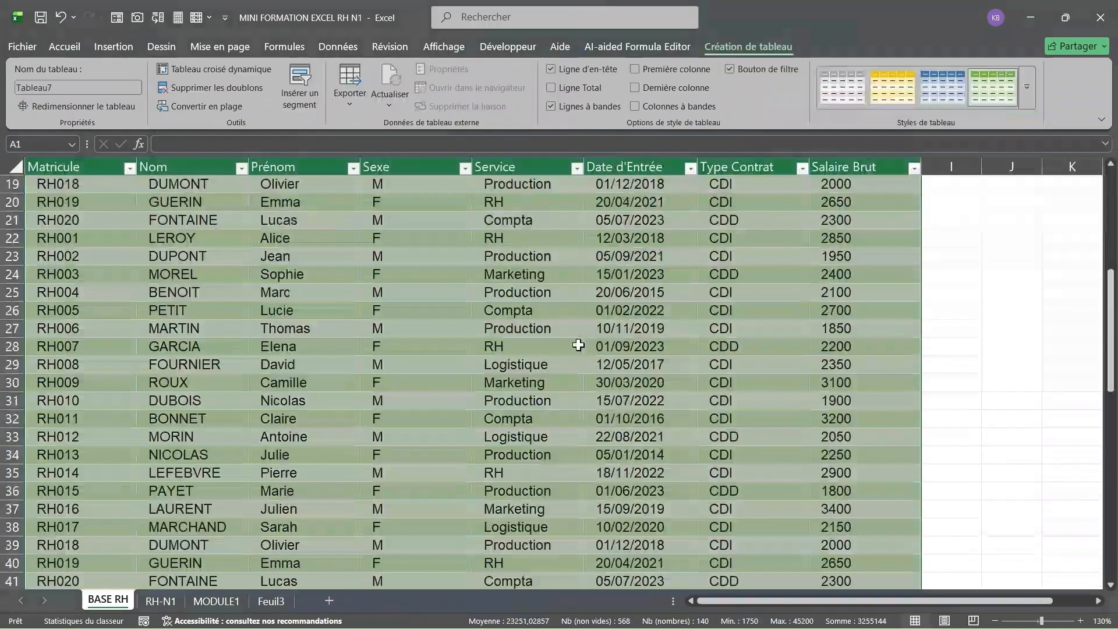
Look through the styled employee table's records down to the last row and return to the header row.
{"action": "scroll", "coordinate": [578, 346], "scroll_direction": "down", "scroll_amount": 6}
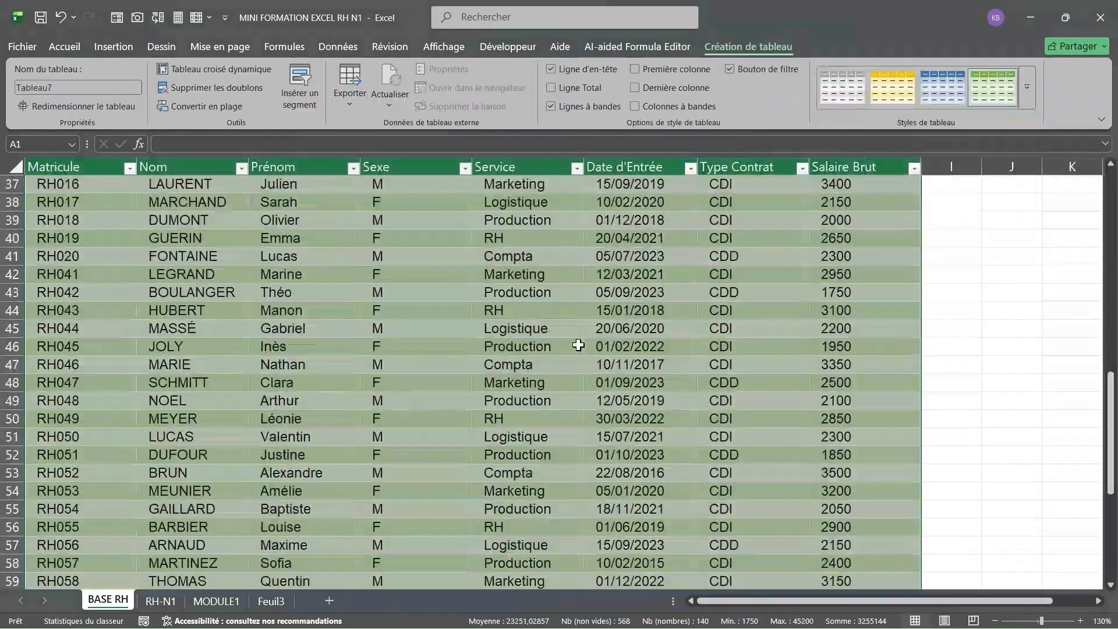
{"action": "scroll", "coordinate": [578, 345], "scroll_direction": "down", "scroll_amount": 4}
{"action": "scroll", "coordinate": [578, 345], "scroll_direction": "up", "scroll_amount": 16}
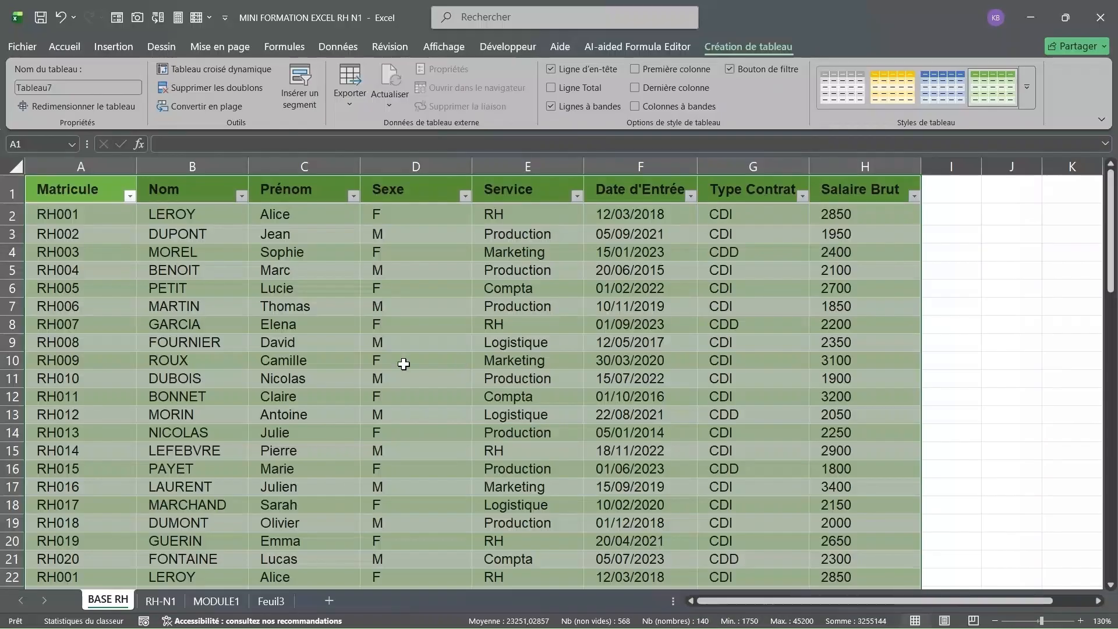
{"action": "scroll", "coordinate": [400, 386], "scroll_direction": "down", "scroll_amount": 1}
{"action": "scroll", "coordinate": [400, 385], "scroll_direction": "down", "scroll_amount": 5}
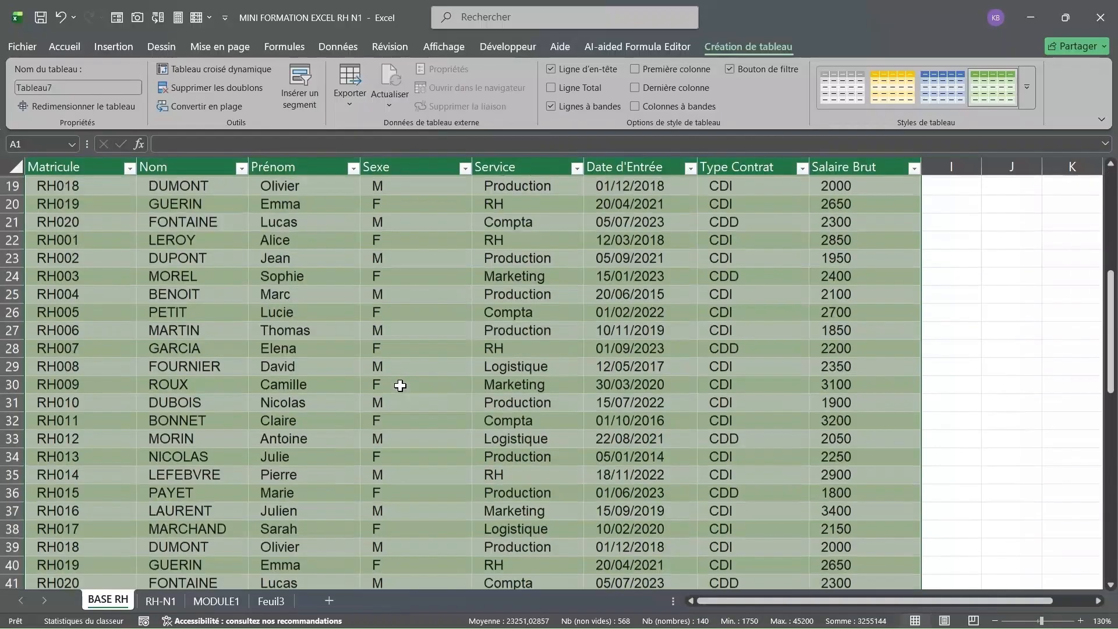
{"action": "scroll", "coordinate": [400, 386], "scroll_direction": "down", "scroll_amount": 6}
{"action": "scroll", "coordinate": [400, 386], "scroll_direction": "down", "scroll_amount": 2}
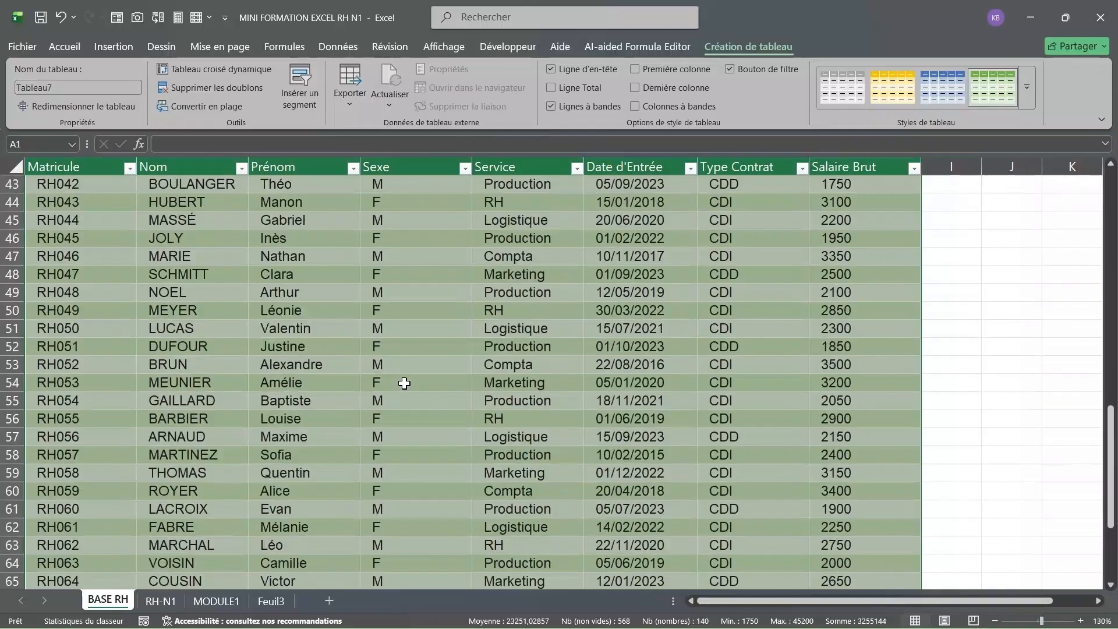
{"action": "scroll", "coordinate": [404, 383], "scroll_direction": "down", "scroll_amount": 4}
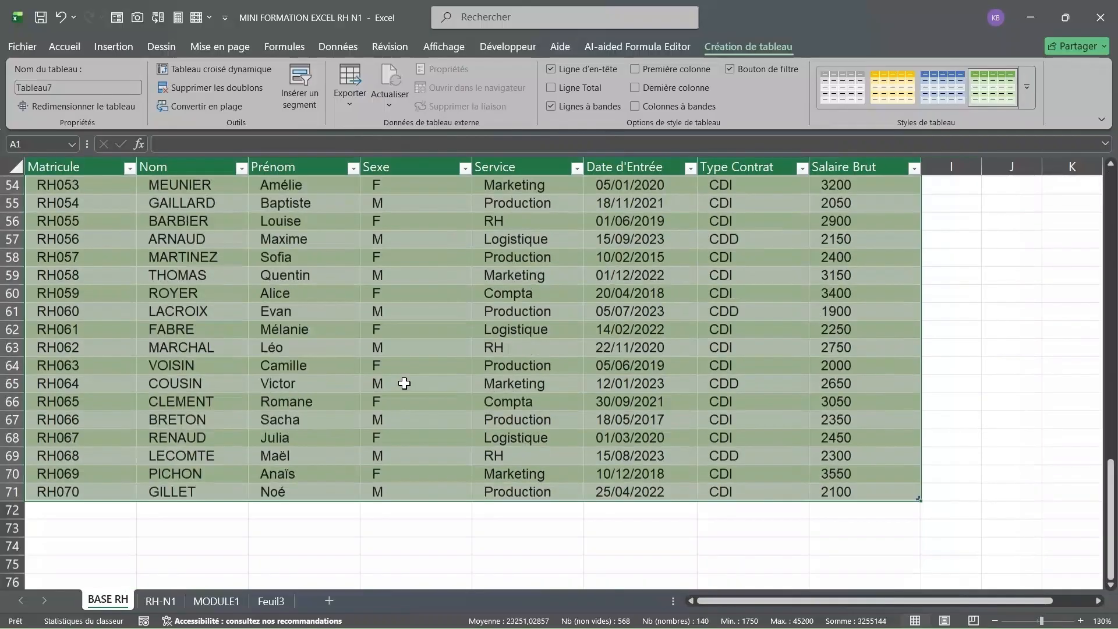
{"action": "scroll", "coordinate": [404, 383], "scroll_direction": "up", "scroll_amount": 18}
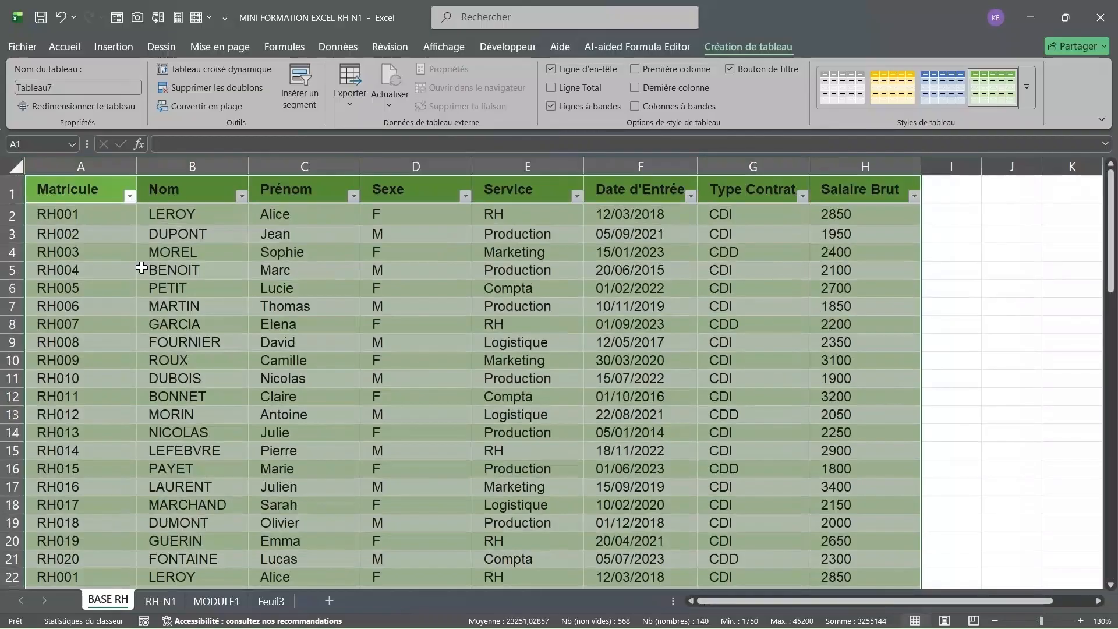
{"action": "left_click", "coordinate": [168, 285]}
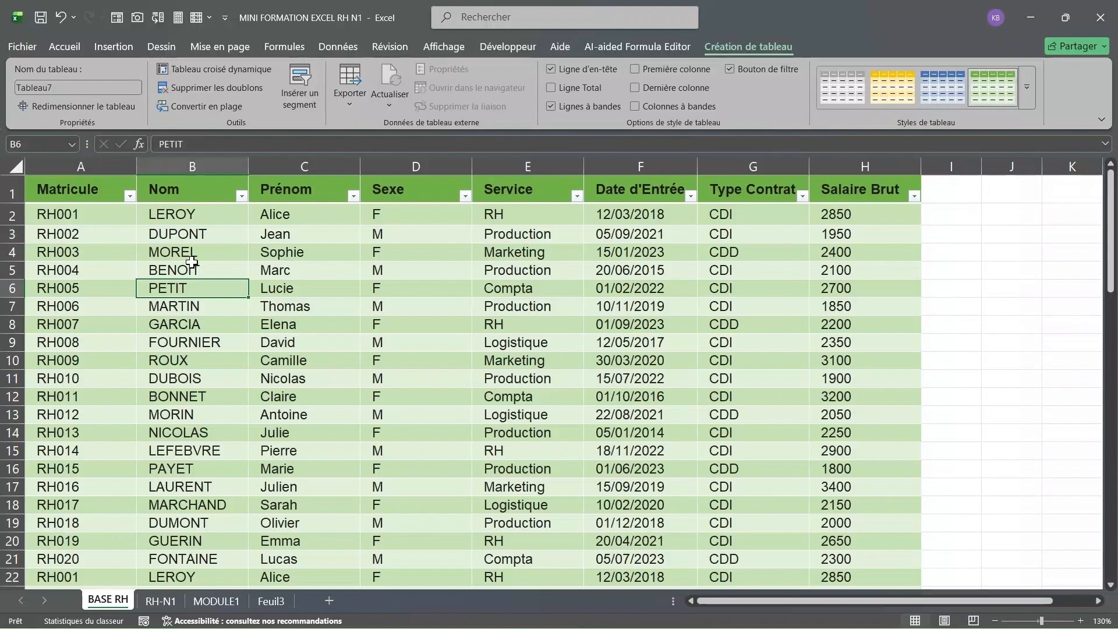
Filter the Sexe column to show only F and look through the filtered records.
{"action": "left_click", "coordinate": [130, 196]}
{"action": "left_click", "coordinate": [402, 251]}
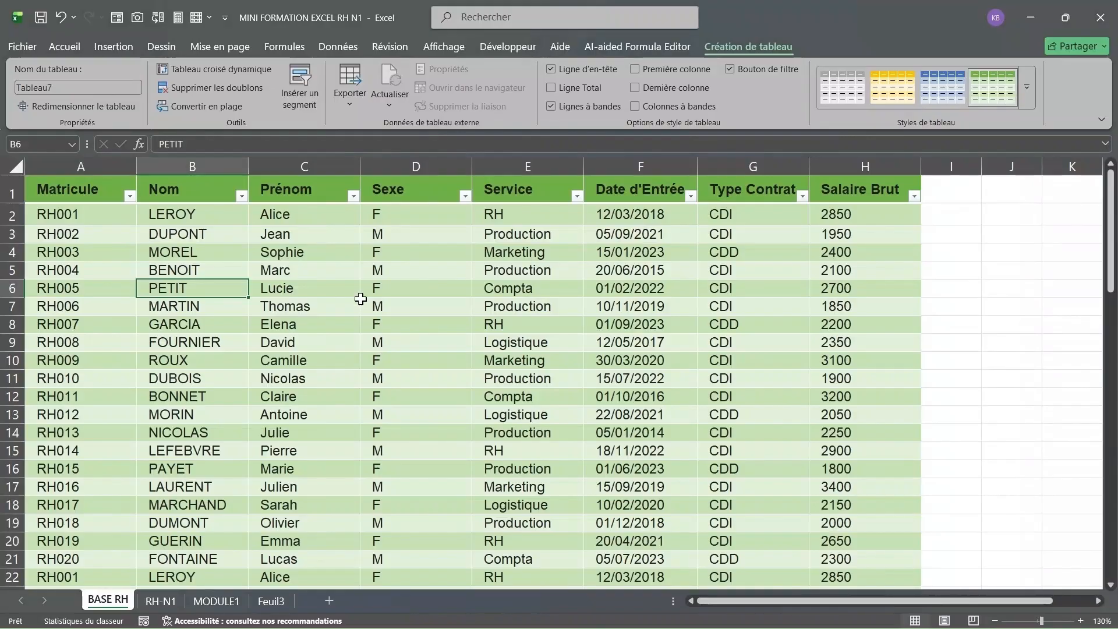
{"action": "left_click", "coordinate": [466, 197]}
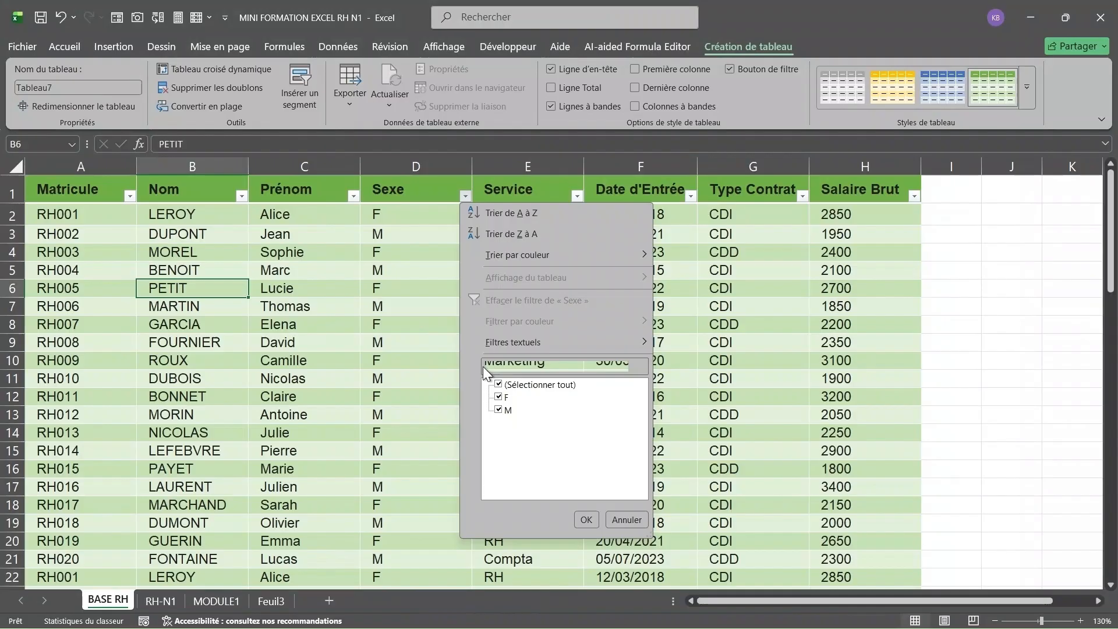
{"action": "left_click", "coordinate": [498, 411]}
{"action": "left_click", "coordinate": [498, 411]}
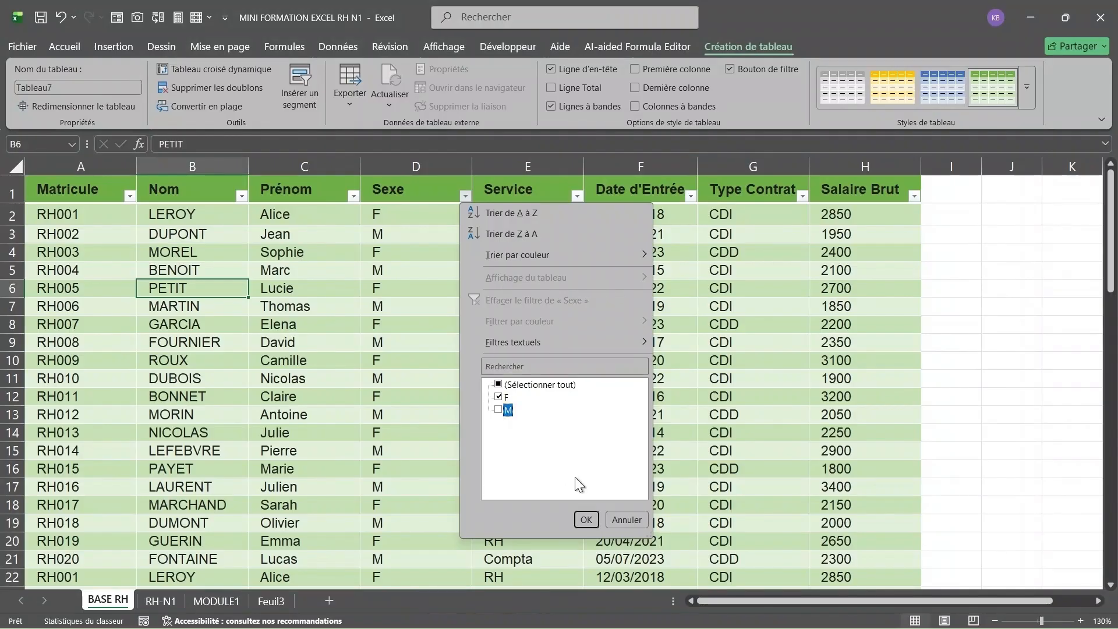
{"action": "left_click", "coordinate": [592, 517]}
{"action": "left_click", "coordinate": [587, 520]}
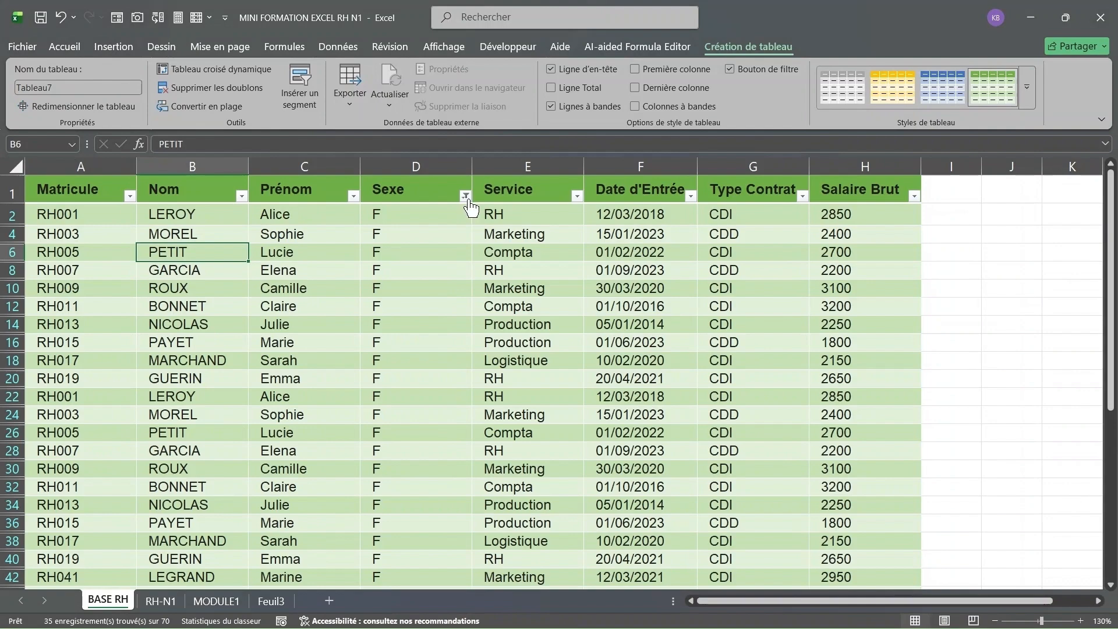
{"action": "mouse_move", "coordinate": [469, 205]}
{"action": "scroll", "coordinate": [479, 337], "scroll_direction": "down", "scroll_amount": 4}
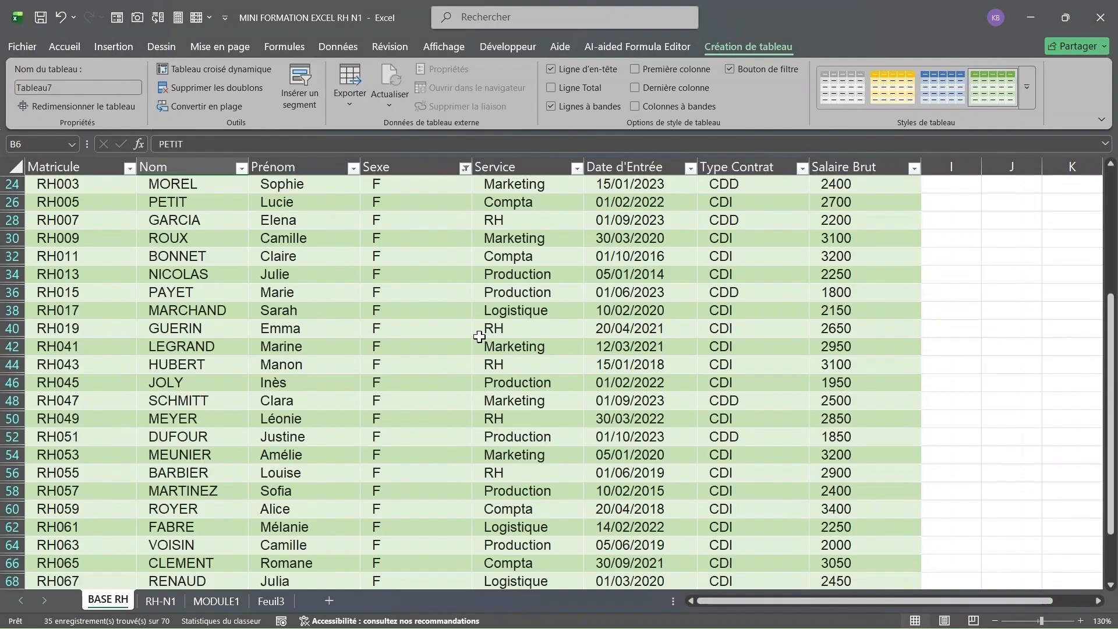
{"action": "scroll", "coordinate": [480, 337], "scroll_direction": "down", "scroll_amount": 2}
{"action": "scroll", "coordinate": [479, 337], "scroll_direction": "up", "scroll_amount": 6}
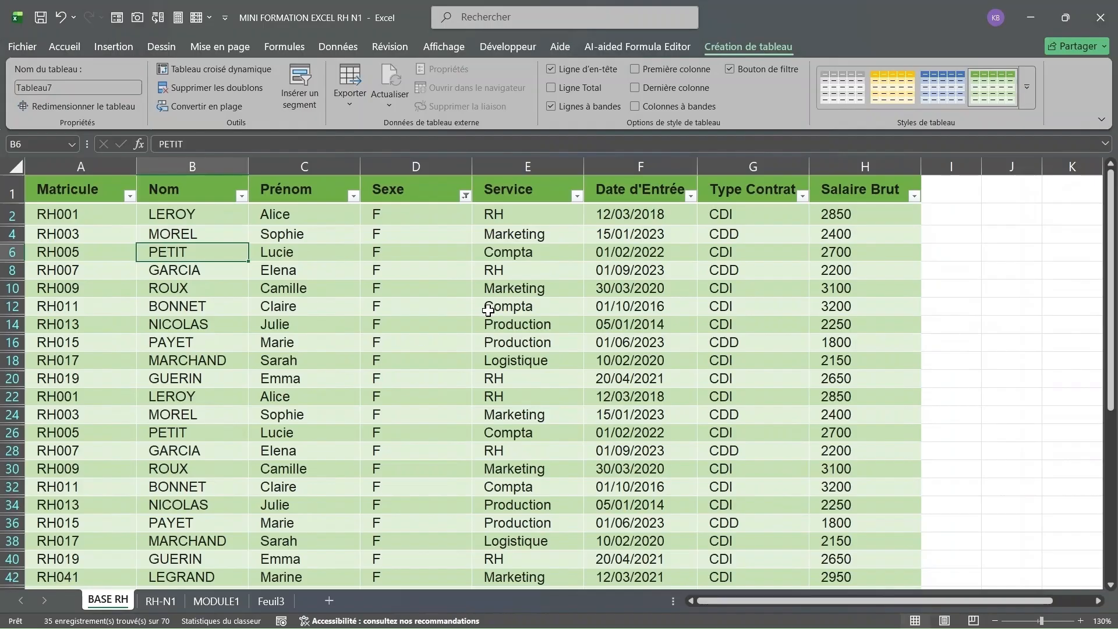
Filter the Service column to show only the RH department.
{"action": "left_click", "coordinate": [578, 196]}
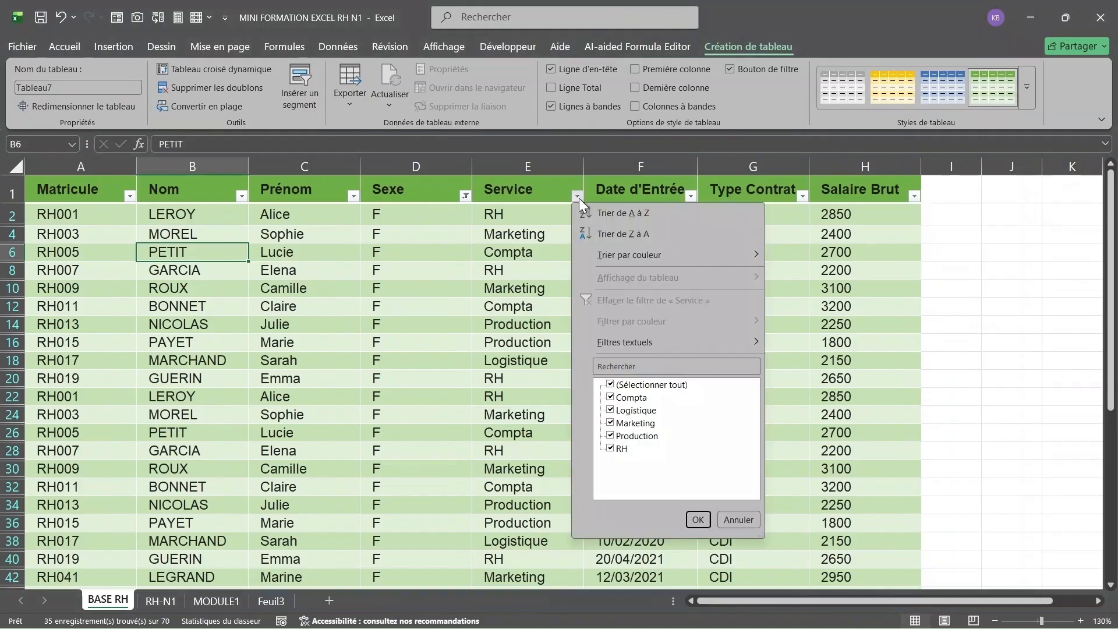
{"action": "left_click", "coordinate": [611, 385]}
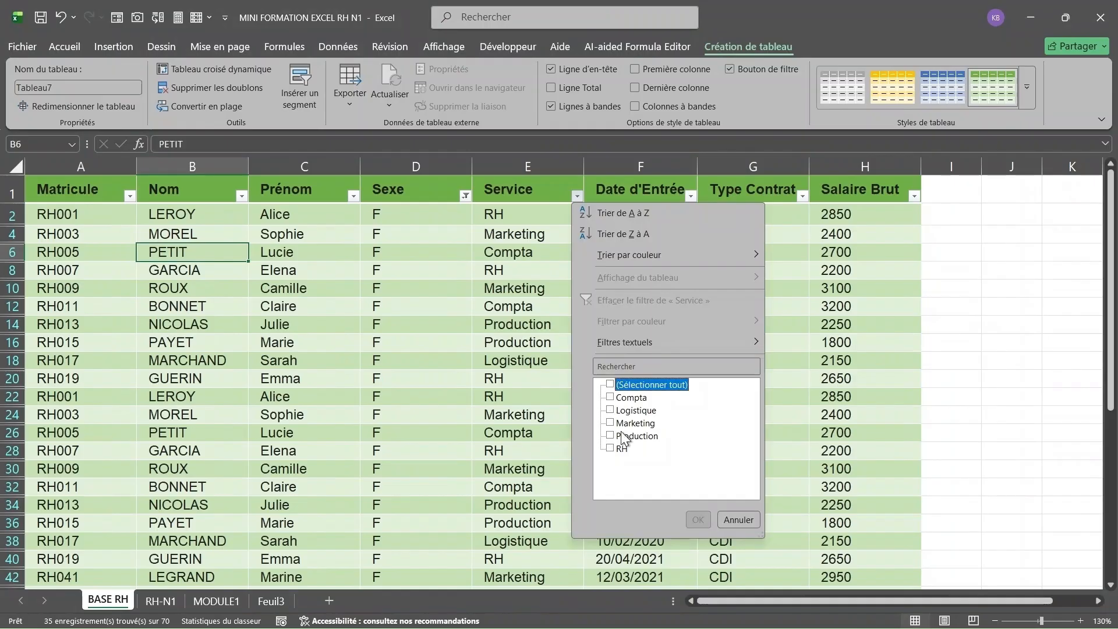
{"action": "left_click", "coordinate": [611, 448]}
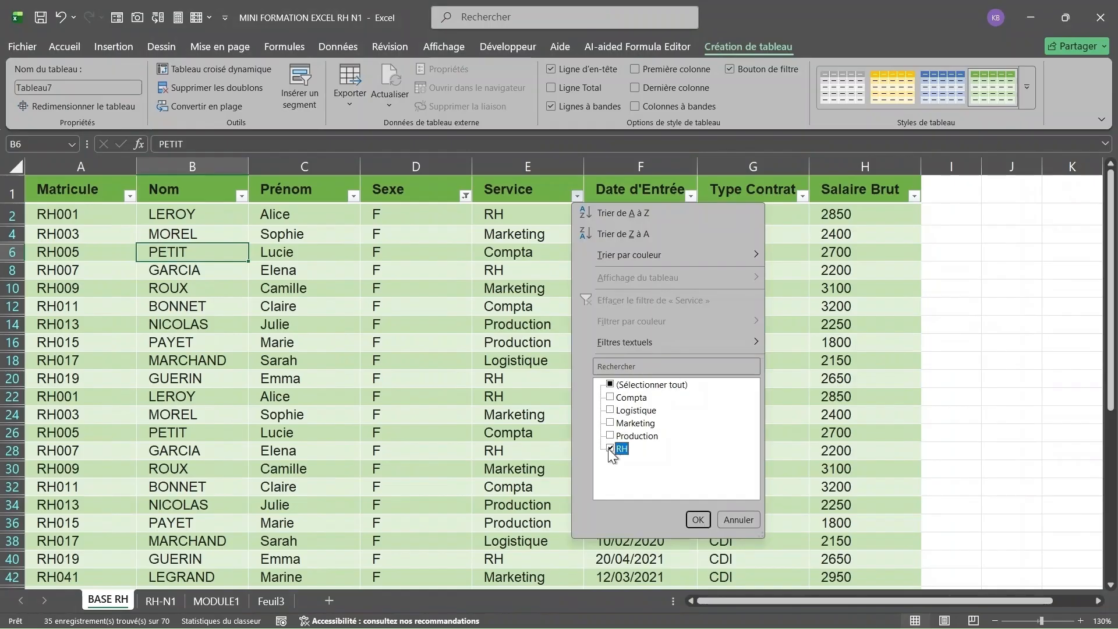
{"action": "left_click", "coordinate": [698, 519]}
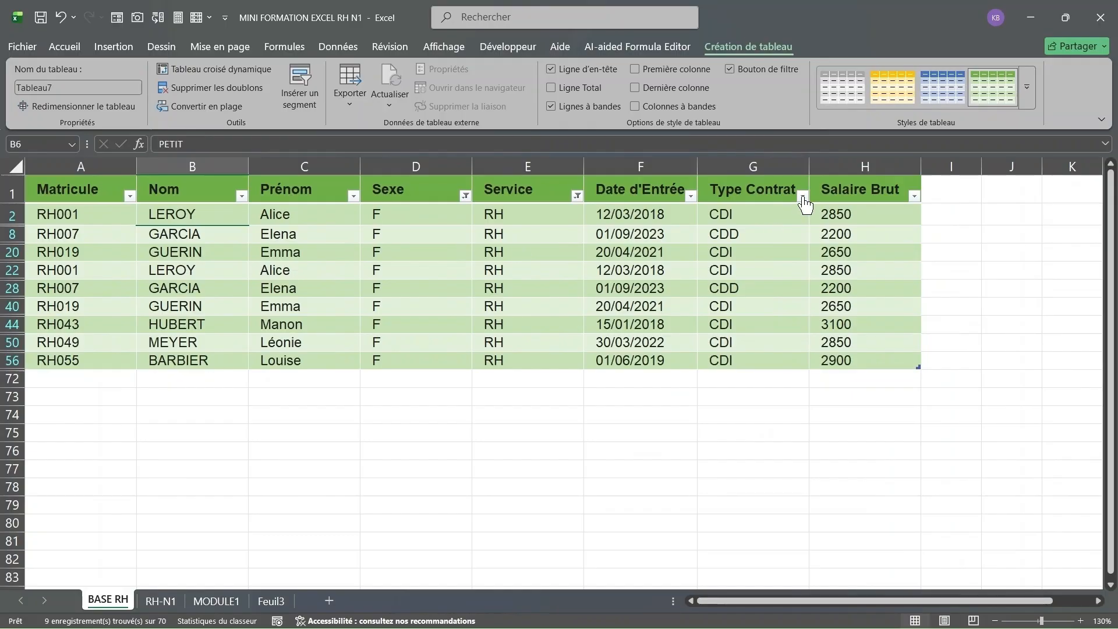
Filter the Type Contrat column to exclude CDD and keep only CDI contracts.
{"action": "left_click", "coordinate": [802, 196]}
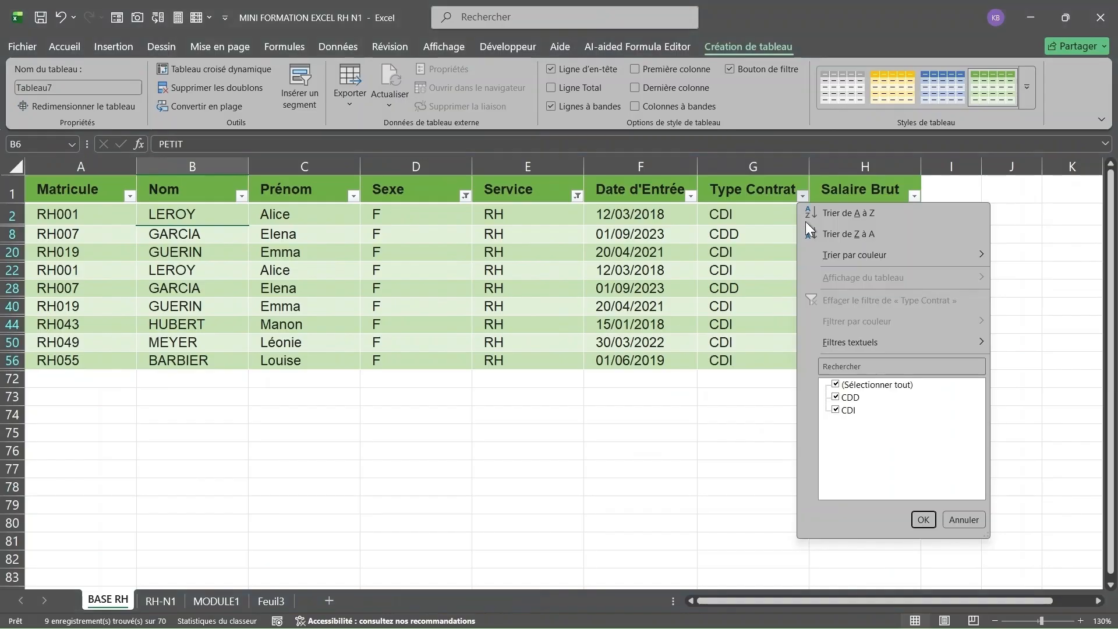
{"action": "left_click", "coordinate": [836, 397]}
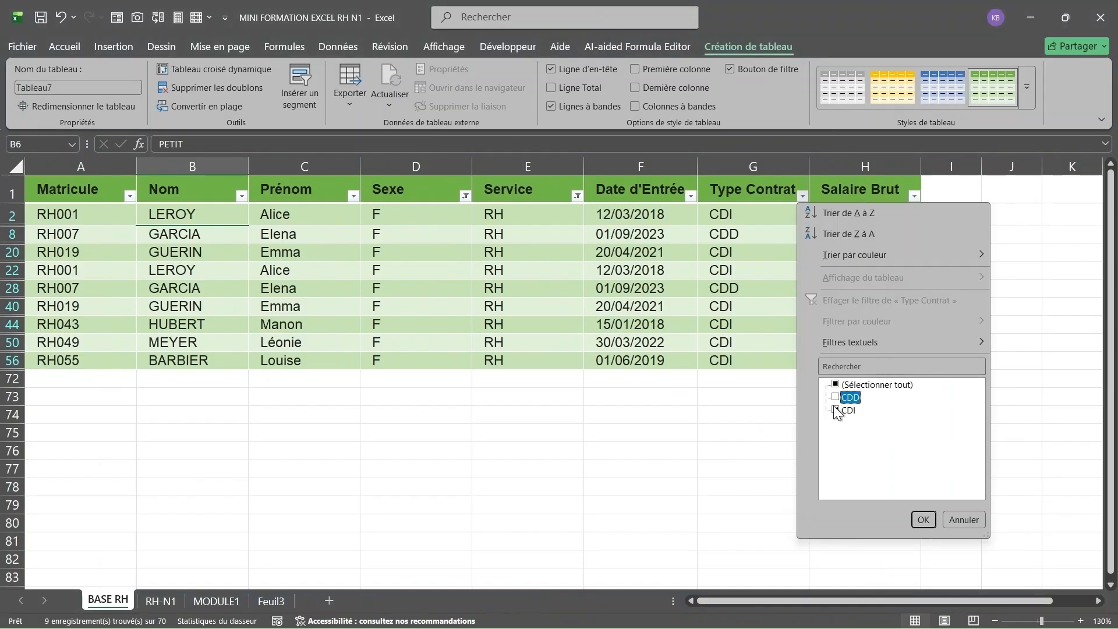
{"action": "left_click", "coordinate": [930, 528]}
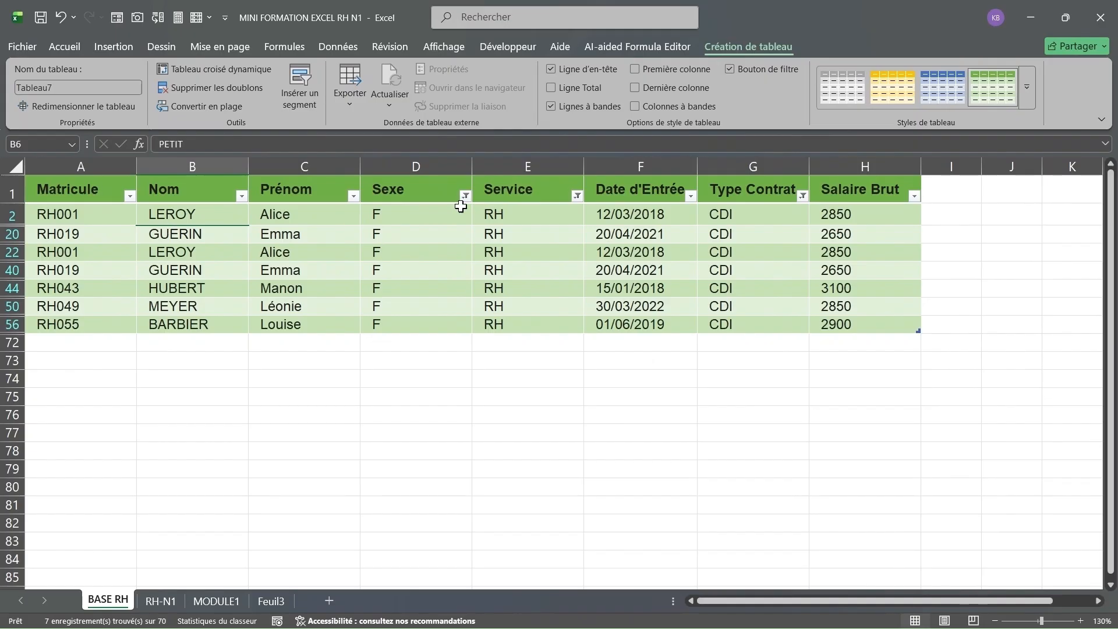
Restore all values in the Sexe, Service and Type Contrat filters so the full employee table is shown.
{"action": "left_click", "coordinate": [466, 197]}
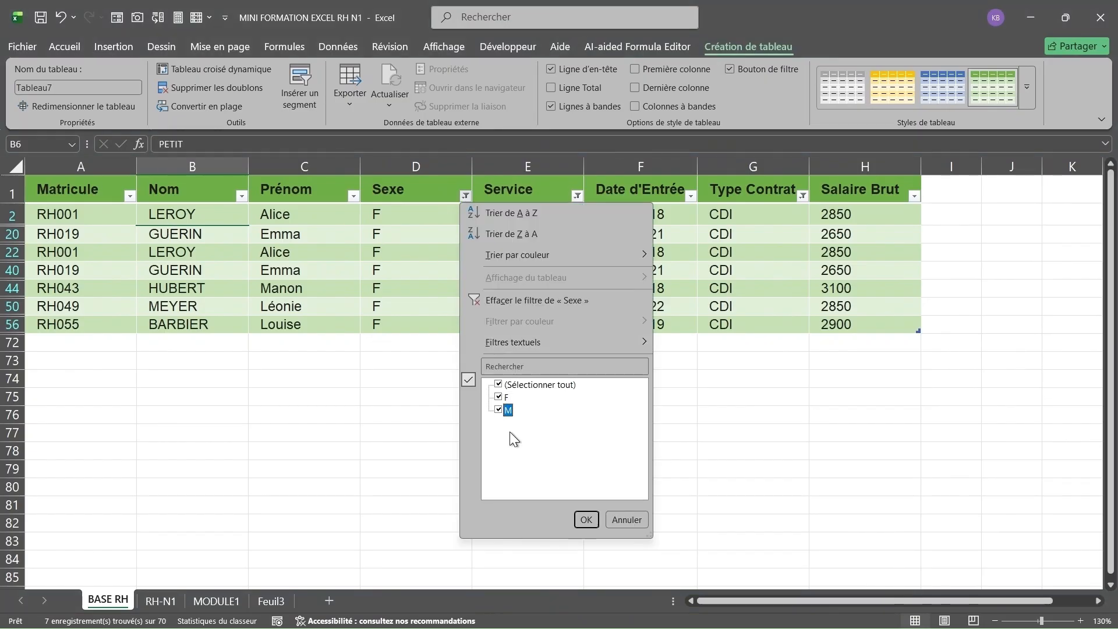
{"action": "left_click", "coordinate": [587, 520]}
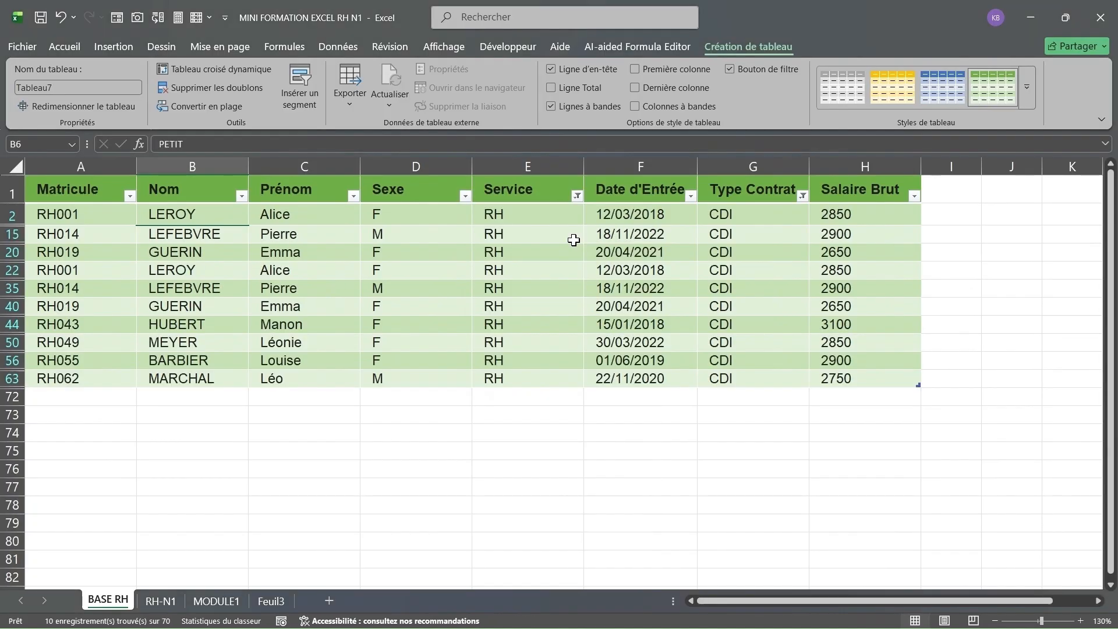
{"action": "left_click", "coordinate": [578, 196]}
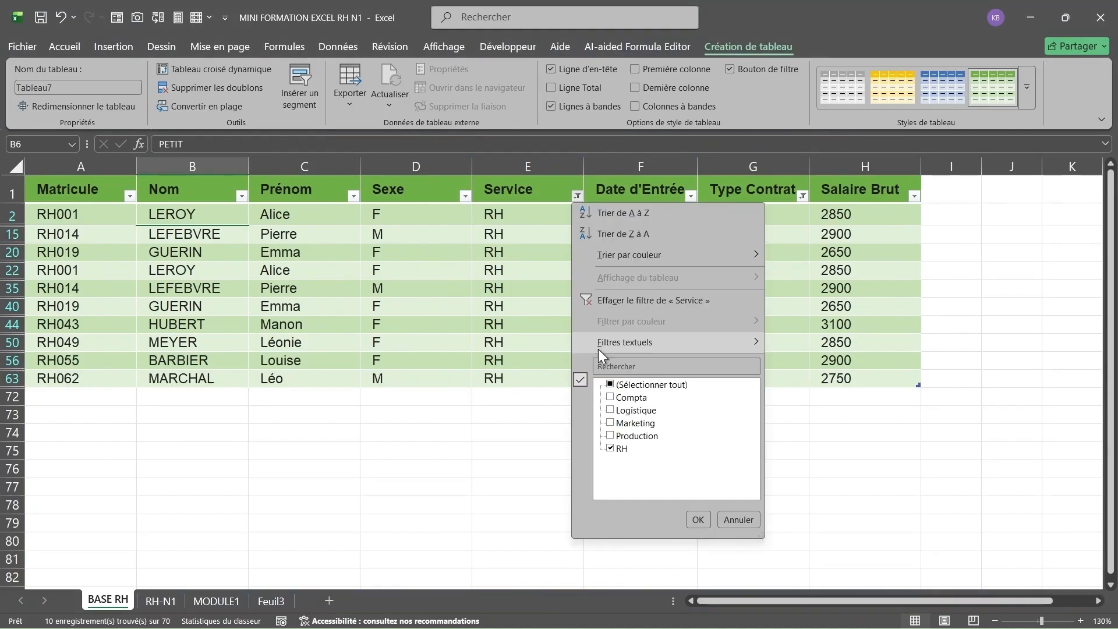
{"action": "left_click", "coordinate": [610, 385]}
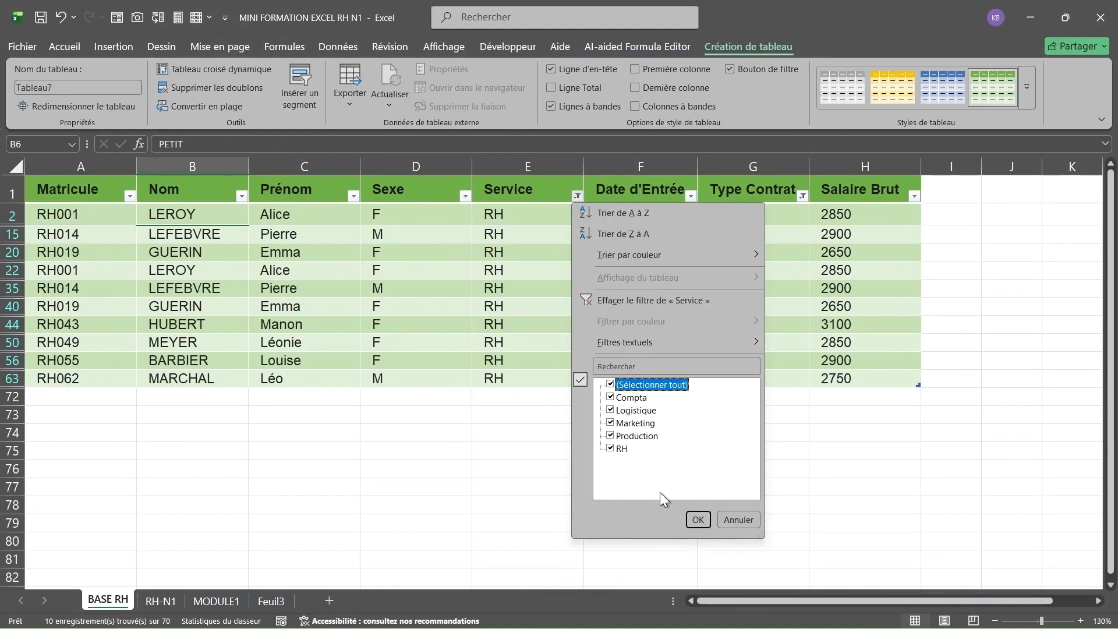
{"action": "left_click", "coordinate": [697, 518]}
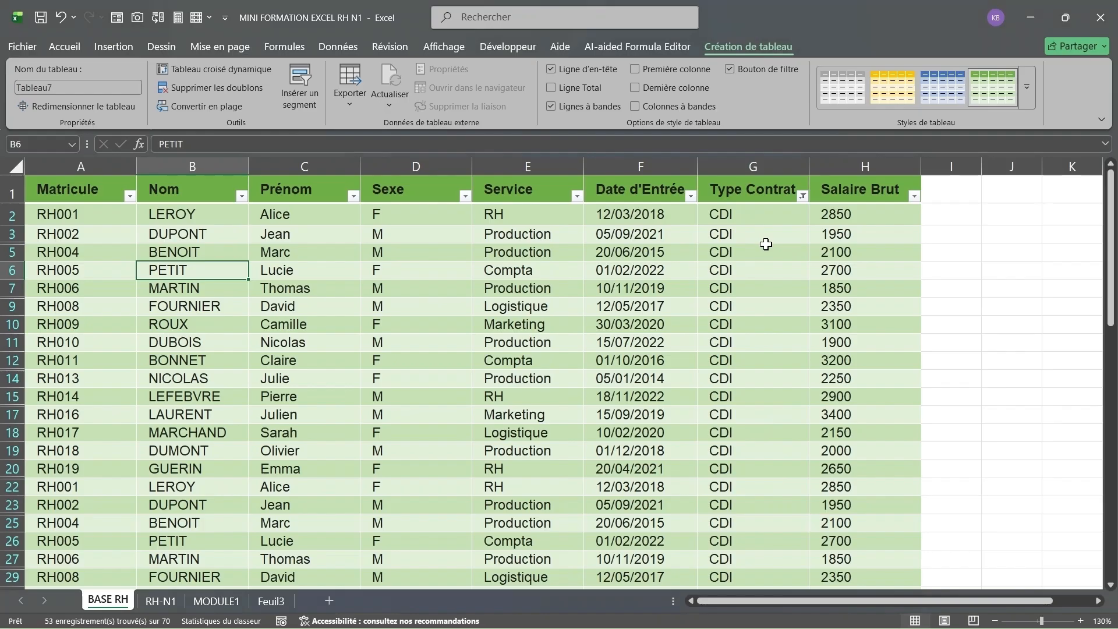
{"action": "left_click", "coordinate": [806, 198]}
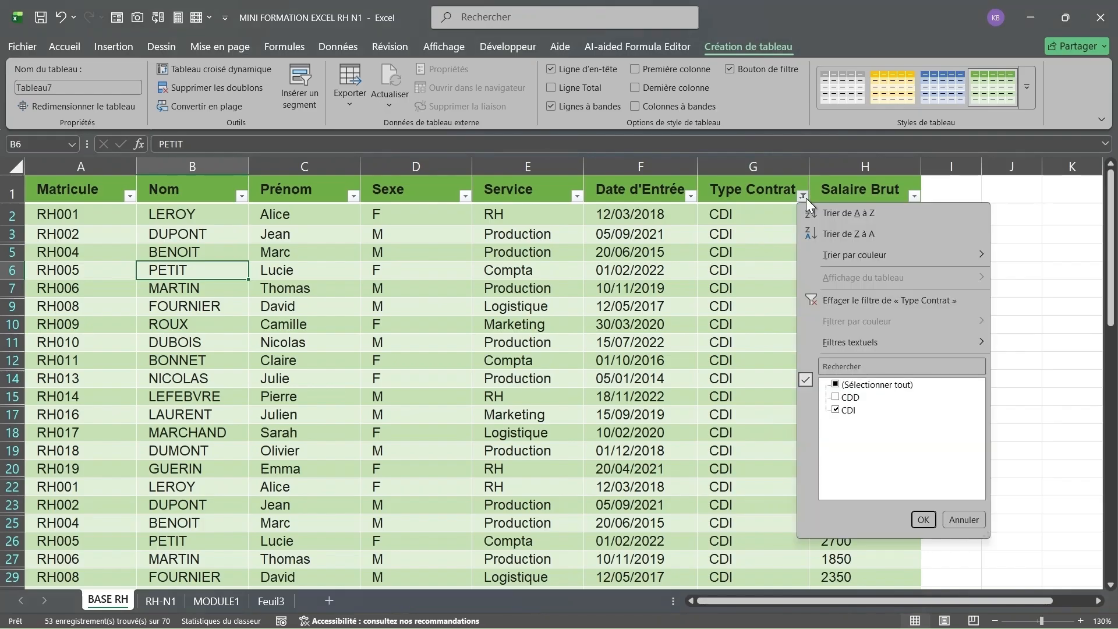
{"action": "left_click", "coordinate": [836, 400]}
{"action": "left_click", "coordinate": [924, 519]}
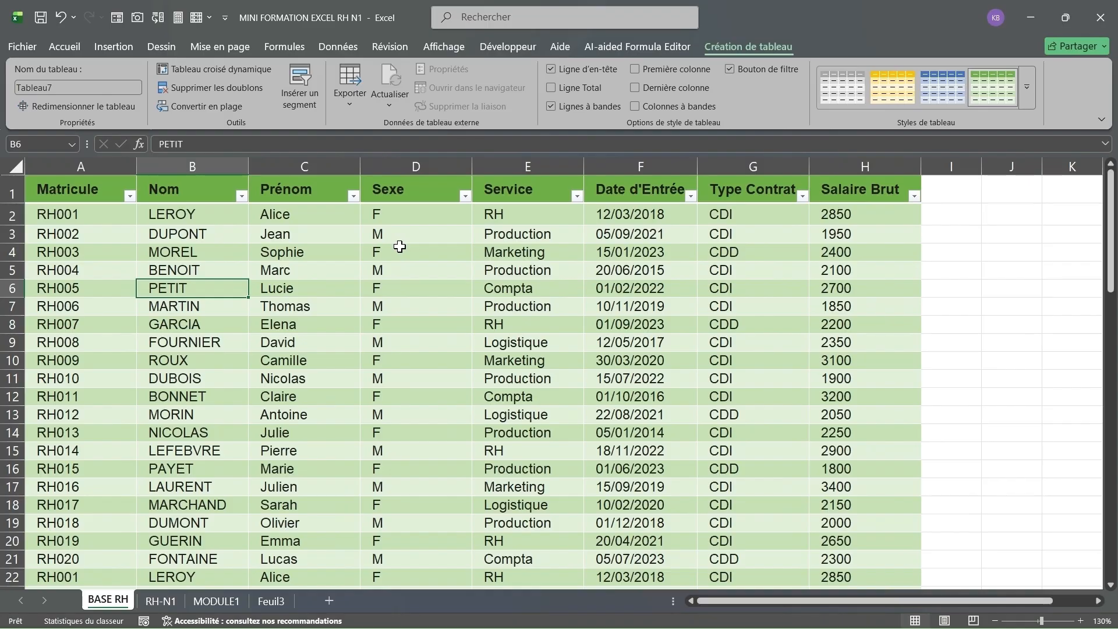
Check the number format of the first record's cells in row 2, from Matricule through Date d'Entrée.
{"action": "left_click", "coordinate": [78, 219]}
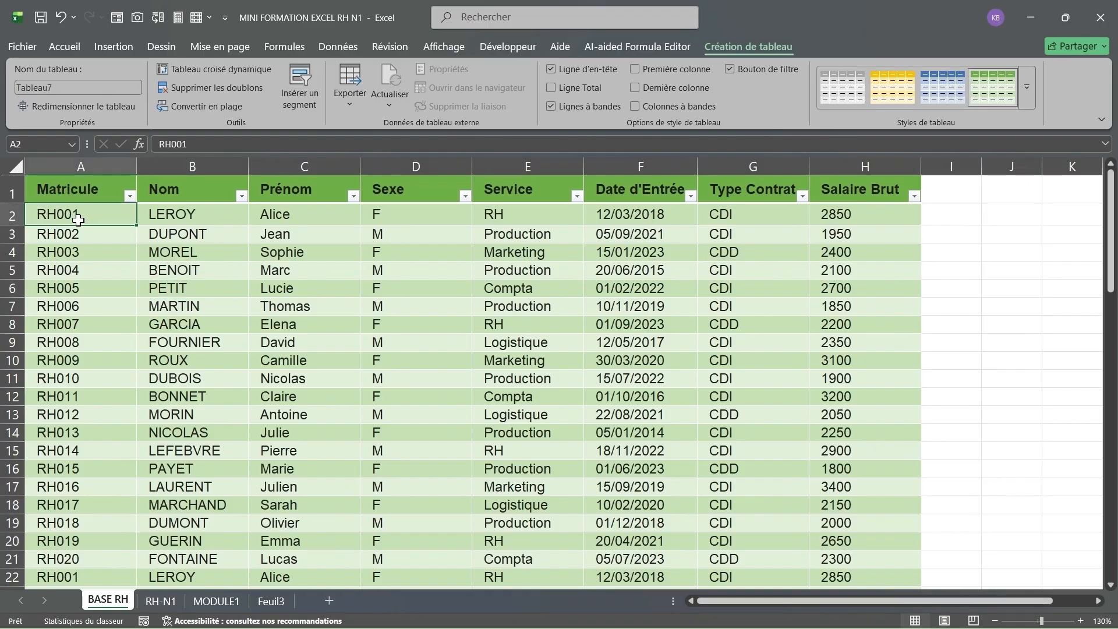
{"action": "left_click", "coordinate": [62, 43]}
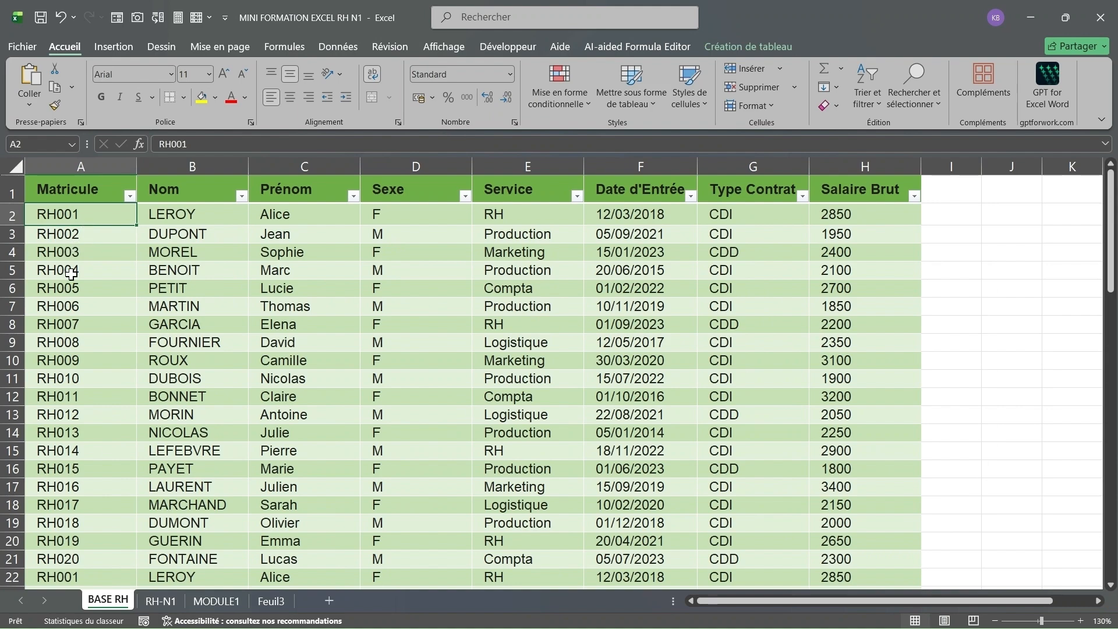
{"action": "left_click", "coordinate": [176, 220]}
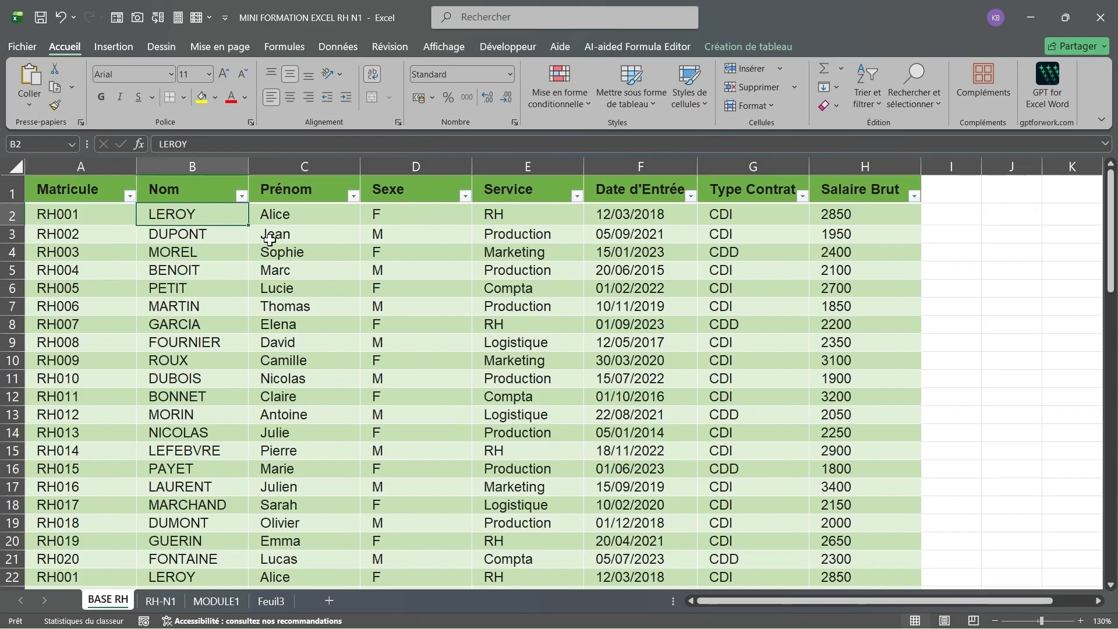
{"action": "left_click", "coordinate": [283, 216]}
{"action": "left_click", "coordinate": [402, 216]}
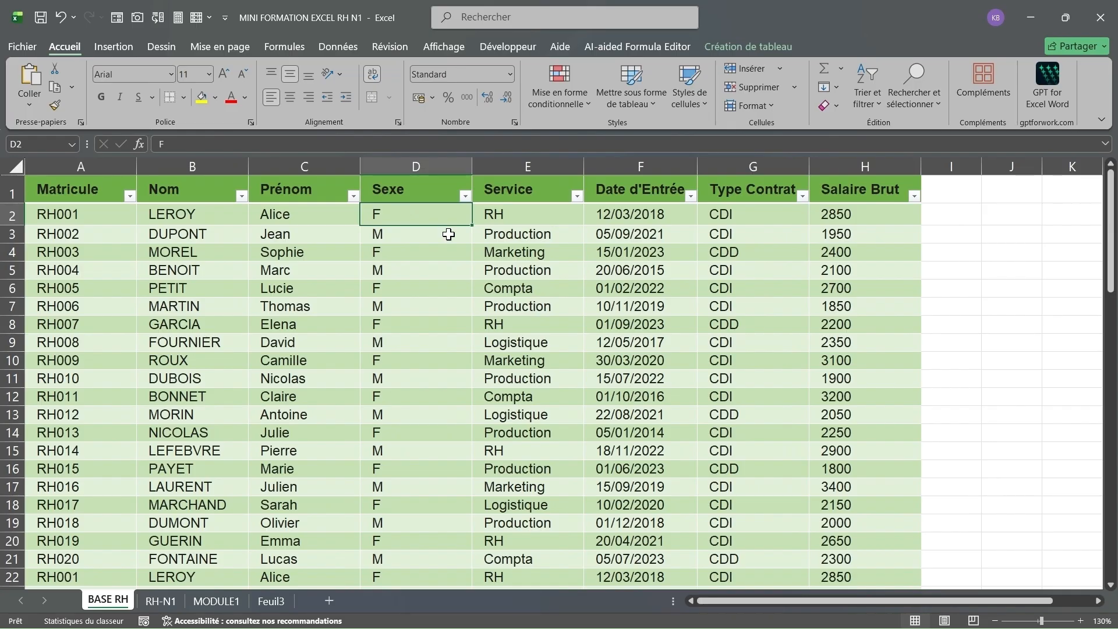
{"action": "left_click", "coordinate": [516, 221]}
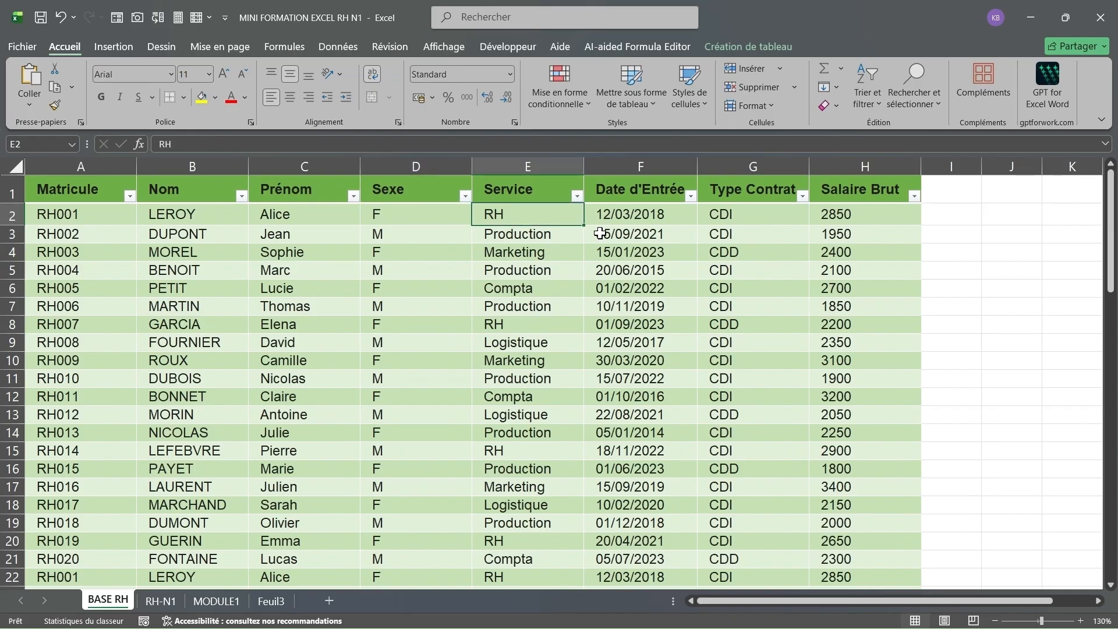
{"action": "left_click", "coordinate": [629, 217]}
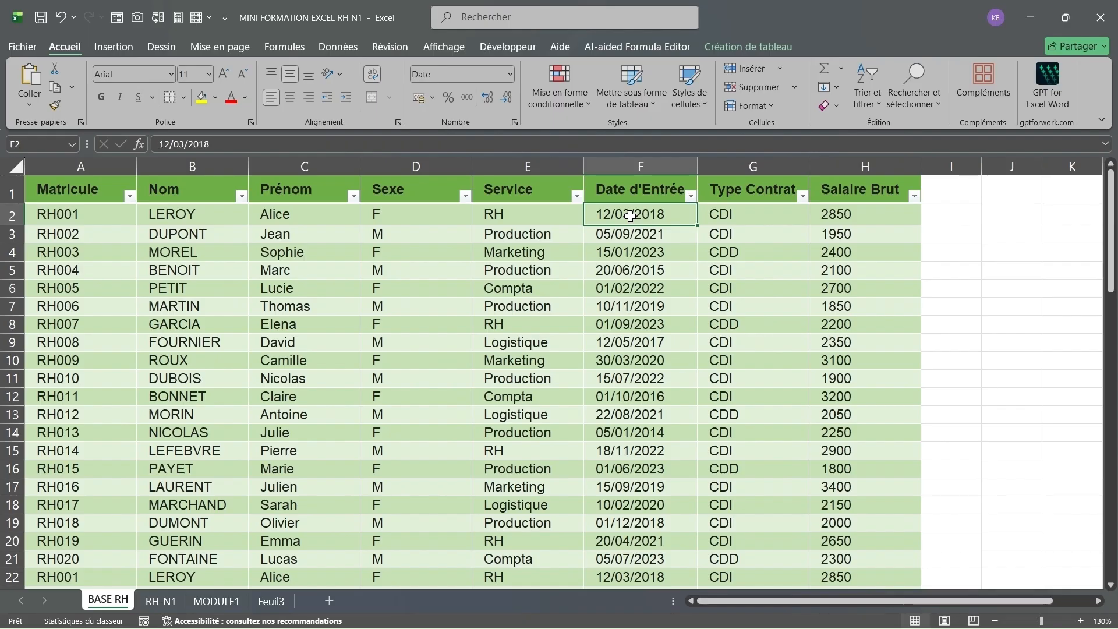
Apply the short date format (Date courte) to all values in the Date d'Entrée column and look over the dates.
{"action": "left_click", "coordinate": [641, 177]}
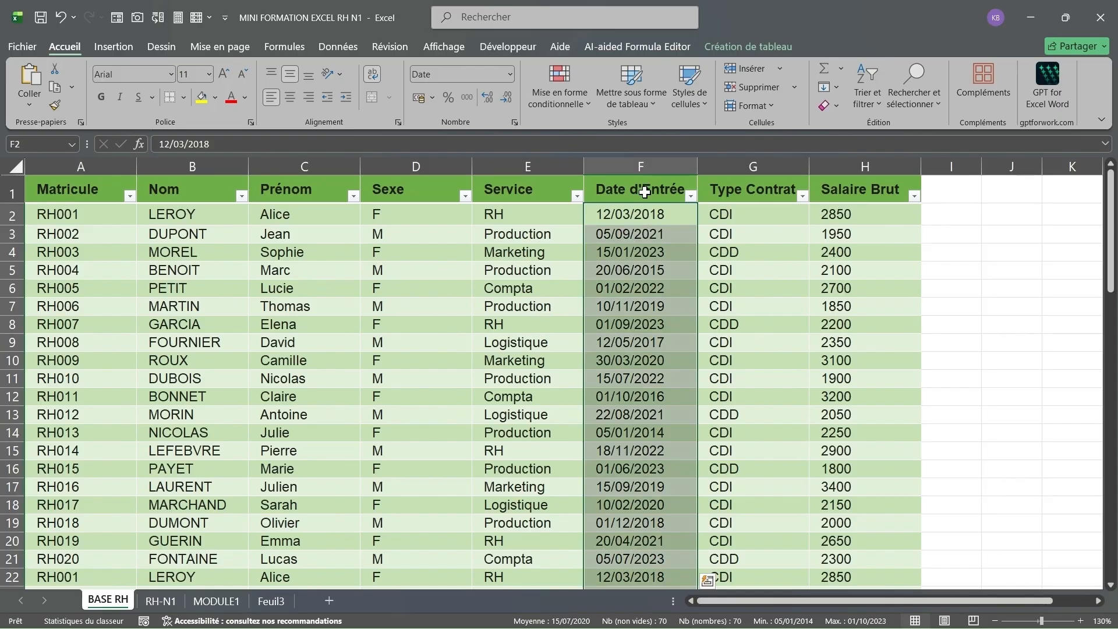
{"action": "left_click", "coordinate": [507, 75]}
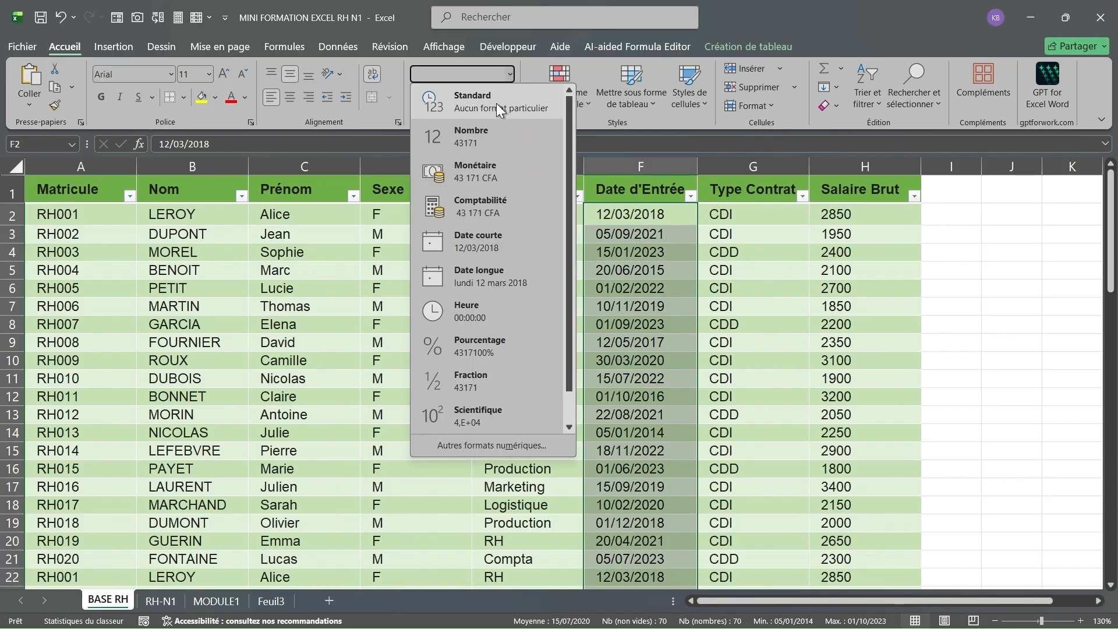
{"action": "left_click", "coordinate": [495, 249]}
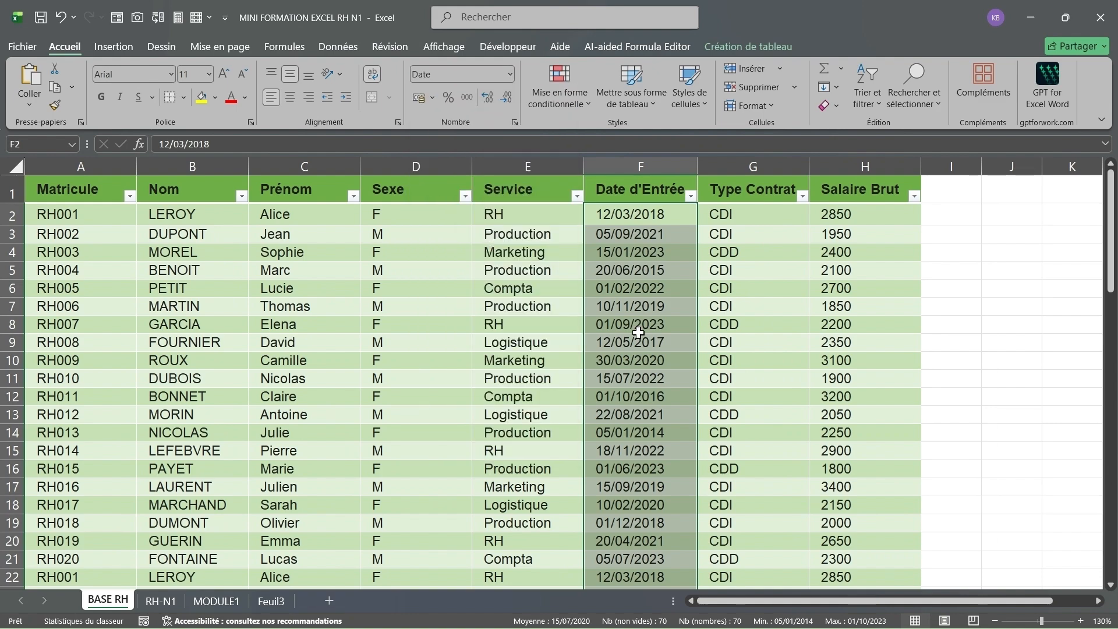
{"action": "scroll", "coordinate": [638, 332], "scroll_direction": "down", "scroll_amount": 7}
{"action": "scroll", "coordinate": [639, 331], "scroll_direction": "down", "scroll_amount": 11}
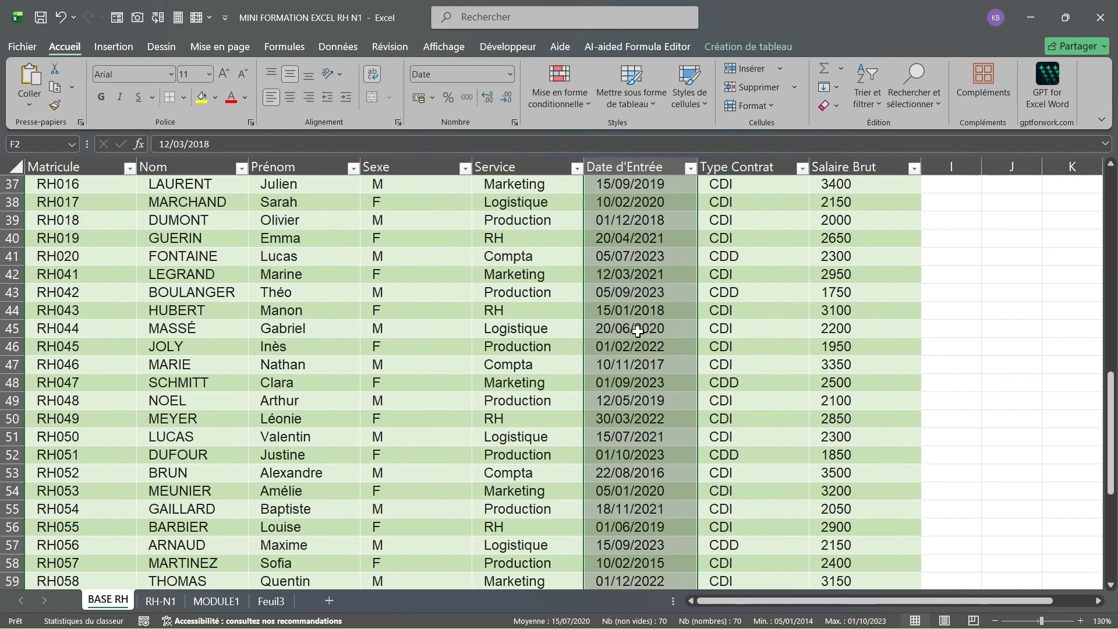
{"action": "scroll", "coordinate": [638, 329], "scroll_direction": "up", "scroll_amount": 16}
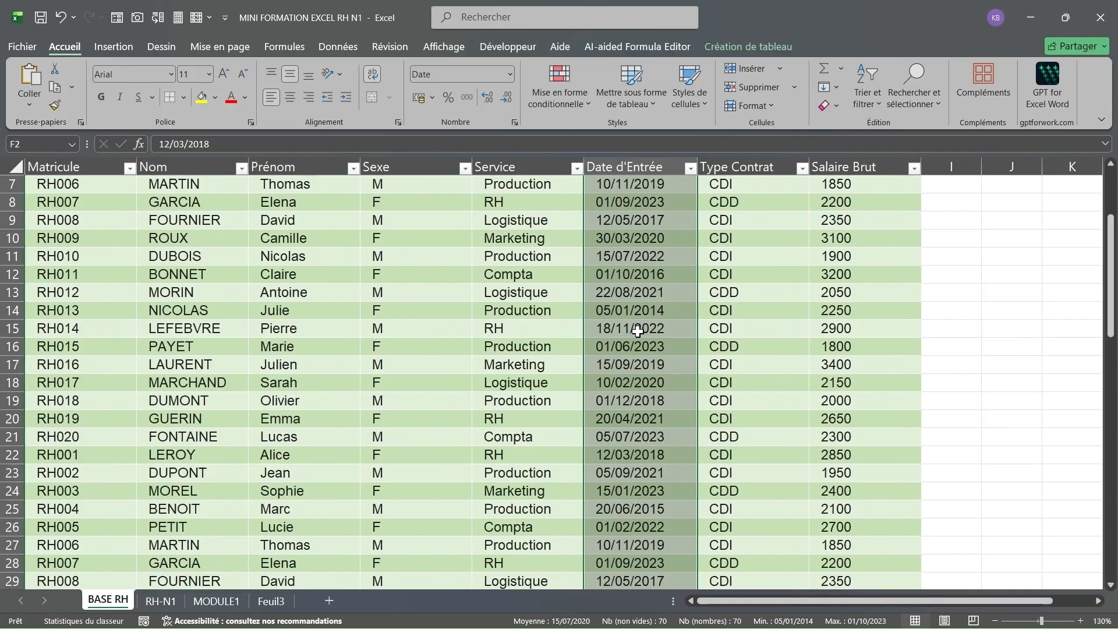
{"action": "scroll", "coordinate": [643, 279], "scroll_direction": "up", "scroll_amount": 2}
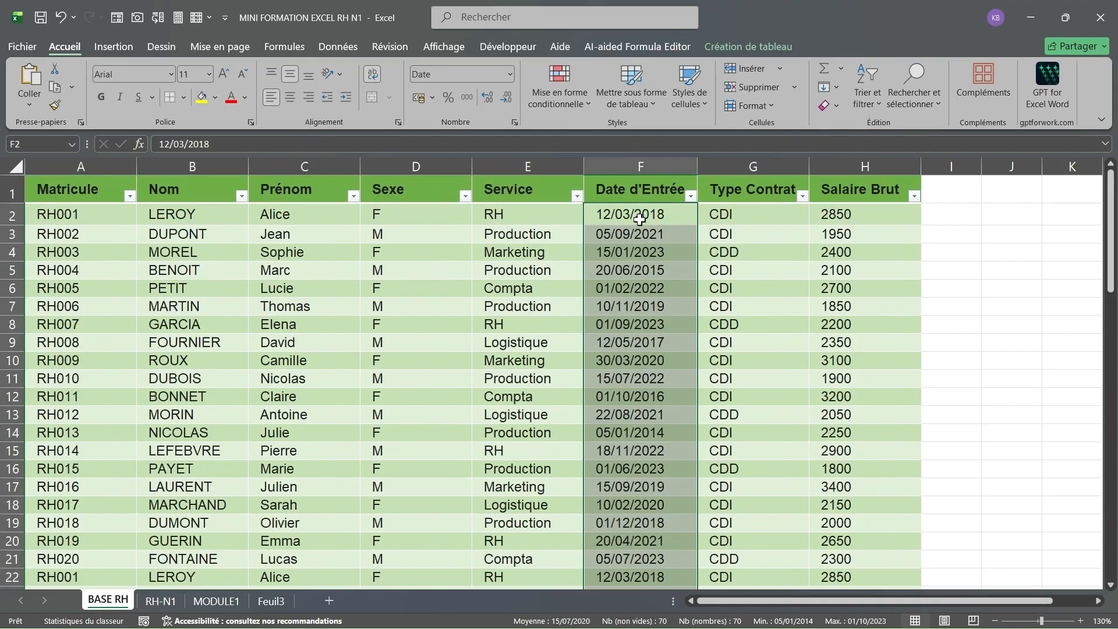
Select the Date d'Entrée values from row 2 to row 71, first as a cell range and again as a table column, and review them.
{"action": "left_click", "coordinate": [633, 217]}
{"action": "left_click_drag", "start_coordinate": [633, 217], "coordinate": [648, 377]}
{"action": "left_click_drag", "start_coordinate": [648, 377], "coordinate": [637, 541]}
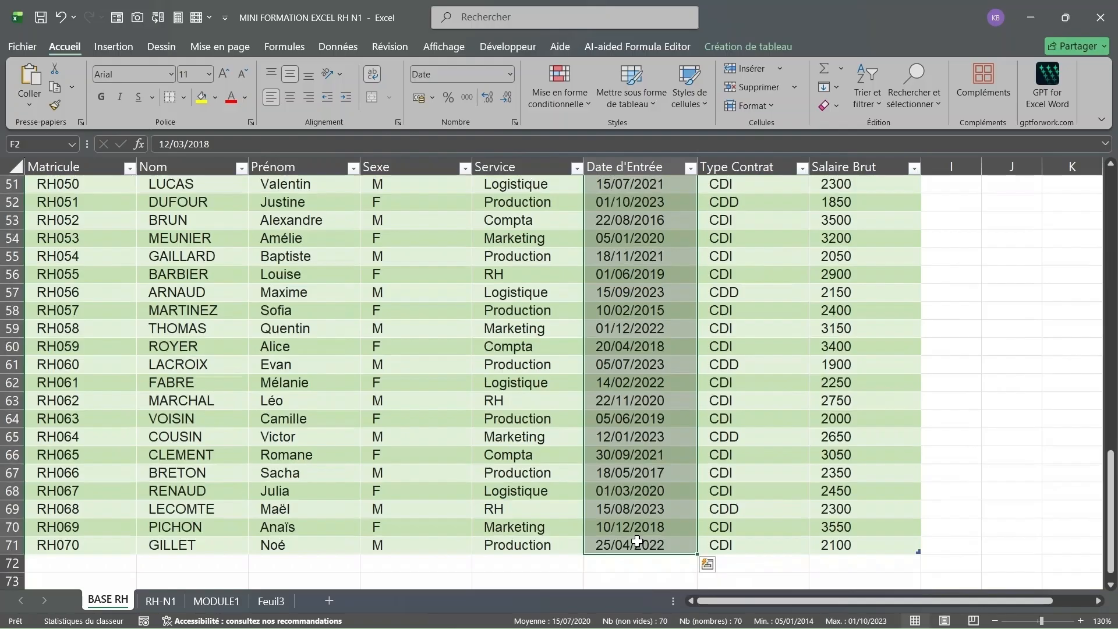
{"action": "scroll", "coordinate": [631, 494], "scroll_direction": "up", "scroll_amount": 12}
{"action": "scroll", "coordinate": [627, 447], "scroll_direction": "up", "scroll_amount": 5}
{"action": "left_click", "coordinate": [633, 215]}
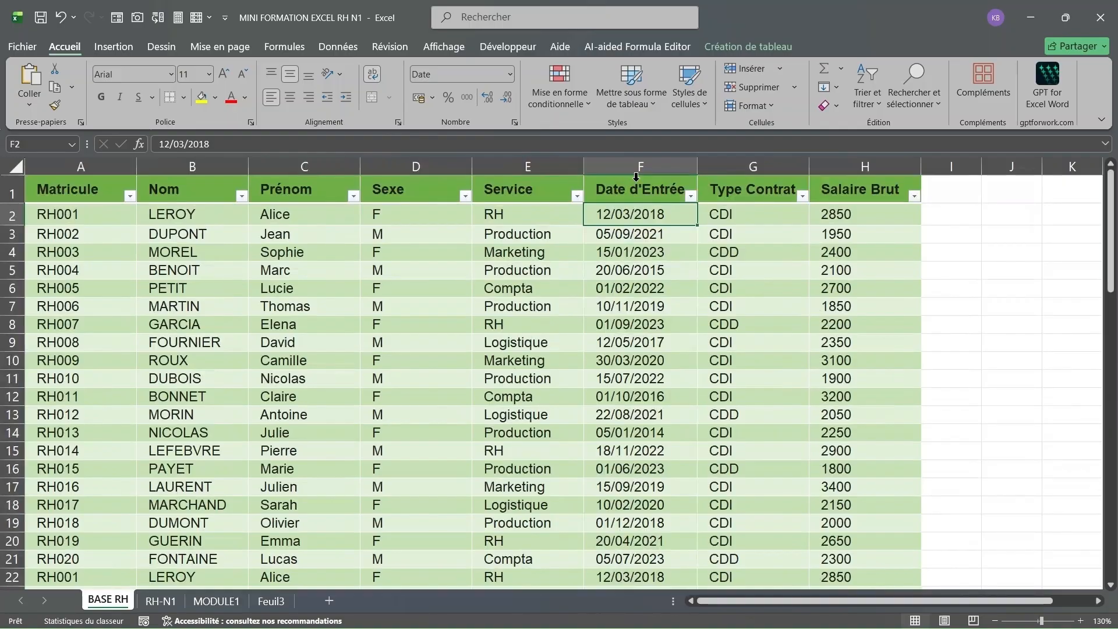
{"action": "left_click", "coordinate": [636, 176]}
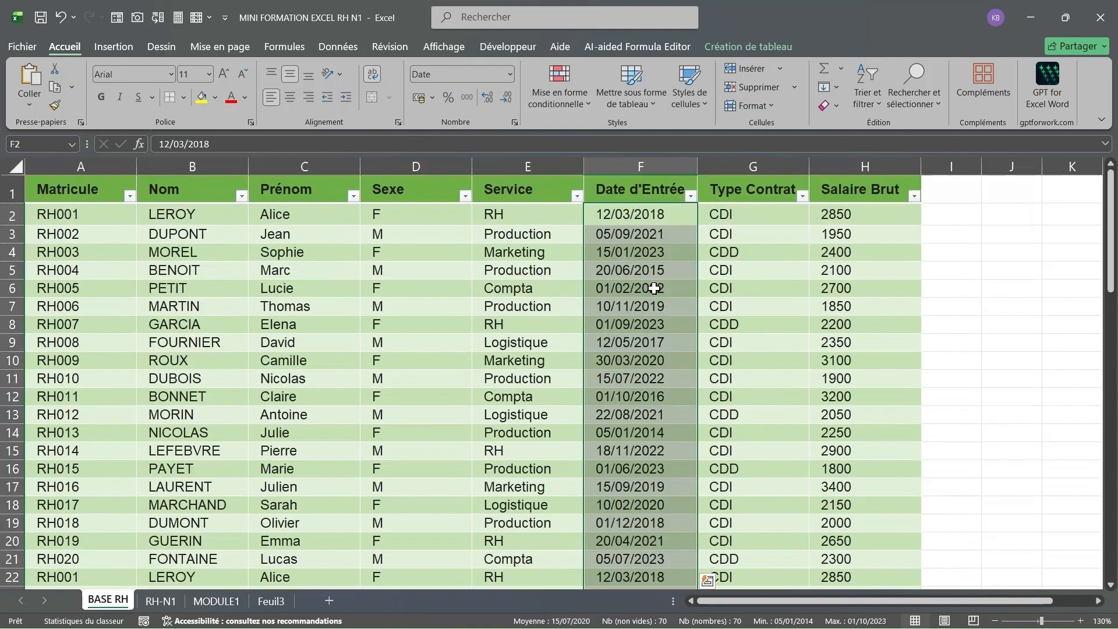
{"action": "scroll", "coordinate": [653, 288], "scroll_direction": "down", "scroll_amount": 10}
{"action": "scroll", "coordinate": [649, 289], "scroll_direction": "down", "scroll_amount": 11}
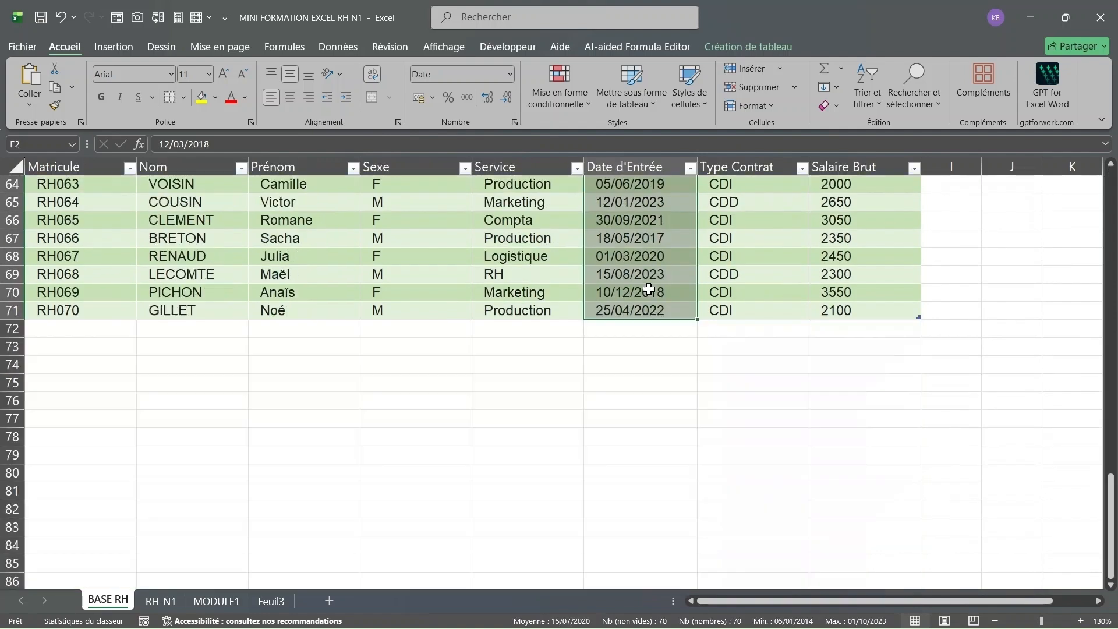
{"action": "scroll", "coordinate": [648, 290], "scroll_direction": "up", "scroll_amount": 11}
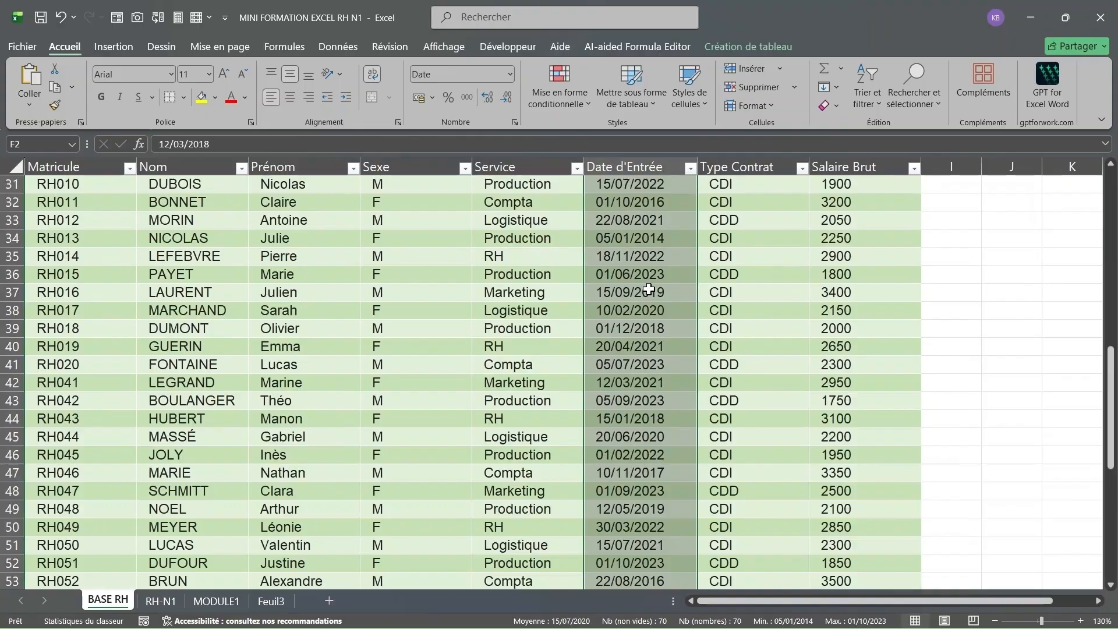
{"action": "scroll", "coordinate": [649, 290], "scroll_direction": "up", "scroll_amount": 10}
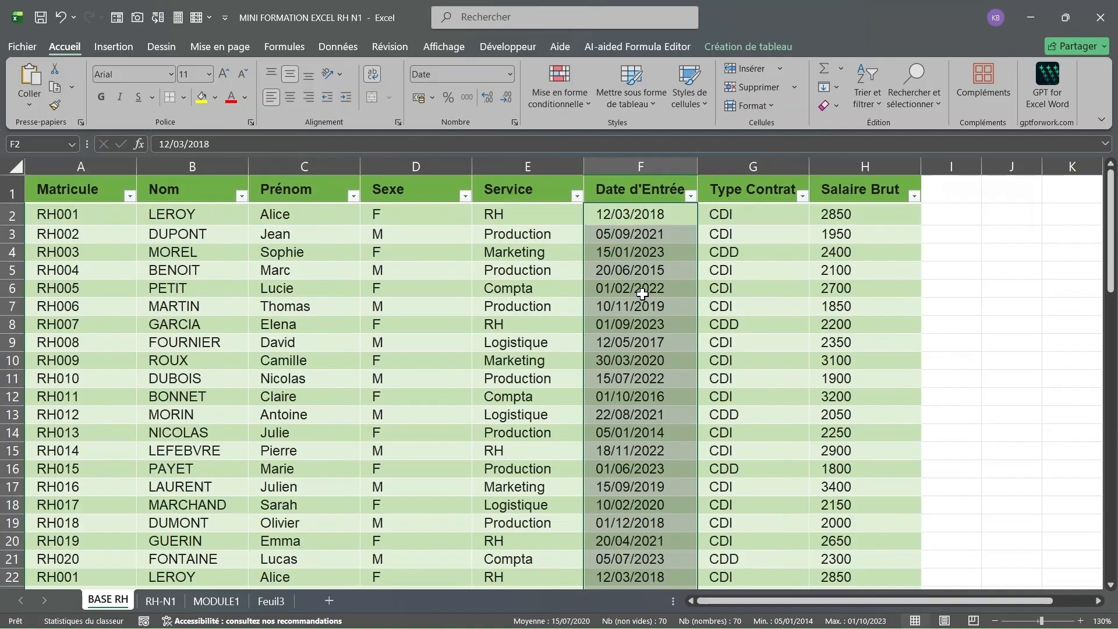
Check the number format of one cell each in the Date d'Entrée, Type Contrat and Salaire Brut columns.
{"action": "left_click", "coordinate": [646, 234]}
{"action": "left_click", "coordinate": [735, 234]}
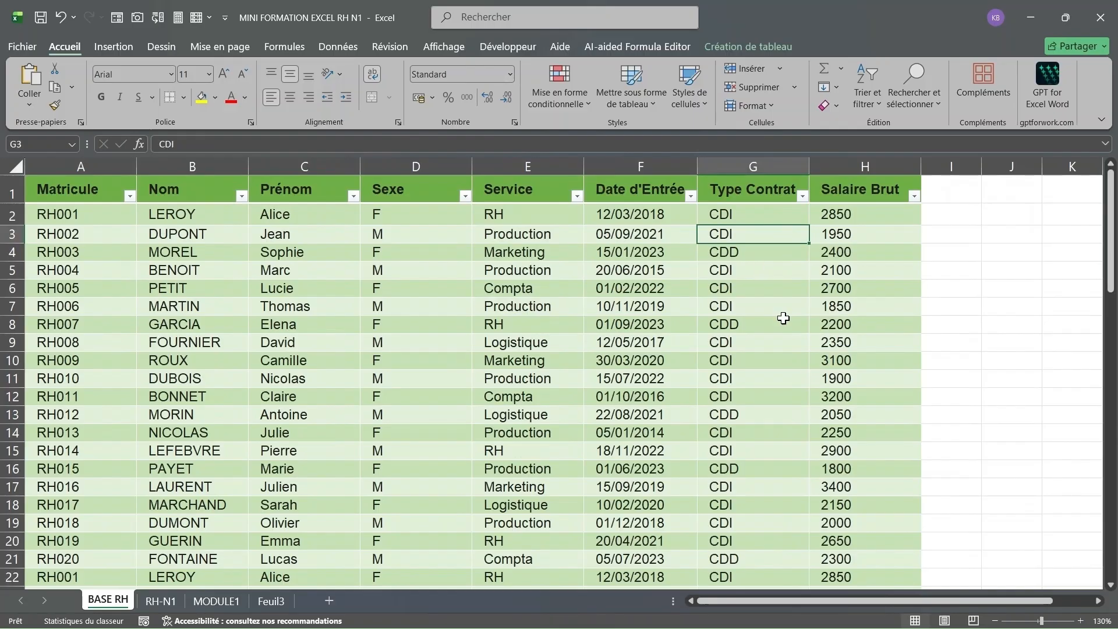
{"action": "left_click", "coordinate": [849, 213]}
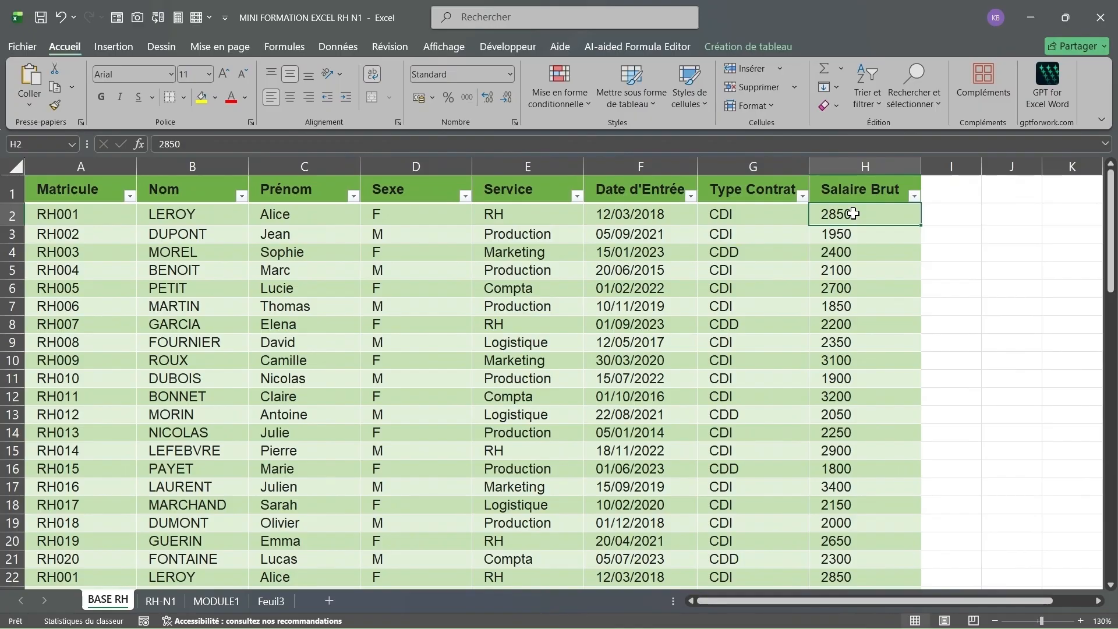
Apply the Monétaire currency format in CFA to all values in the Salaire Brut column and look over the amounts.
{"action": "left_click", "coordinate": [850, 174]}
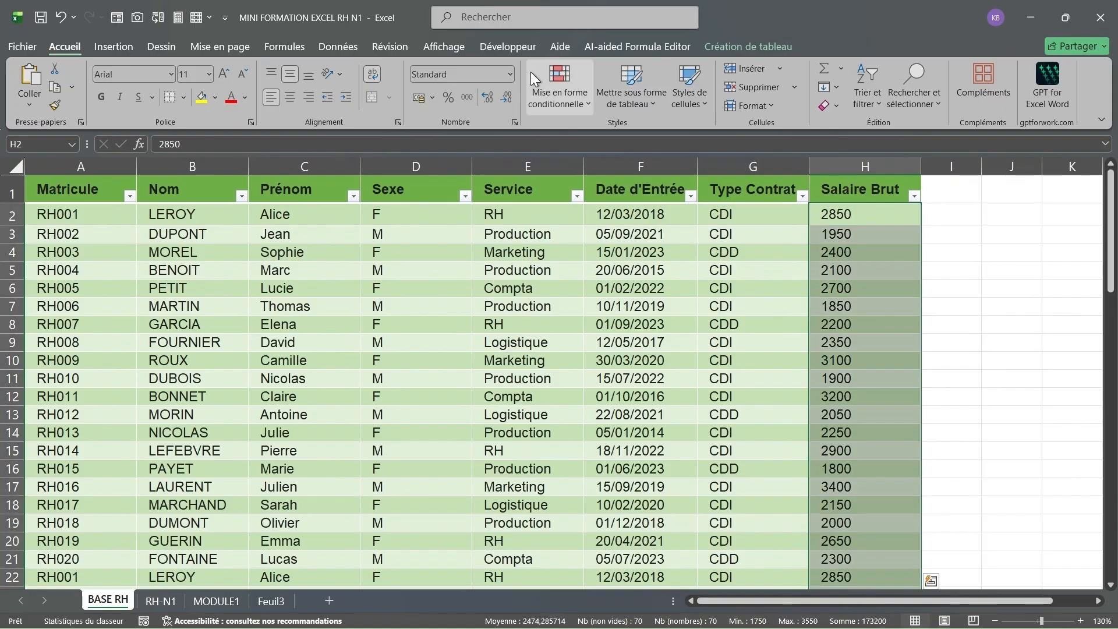
{"action": "left_click", "coordinate": [509, 73]}
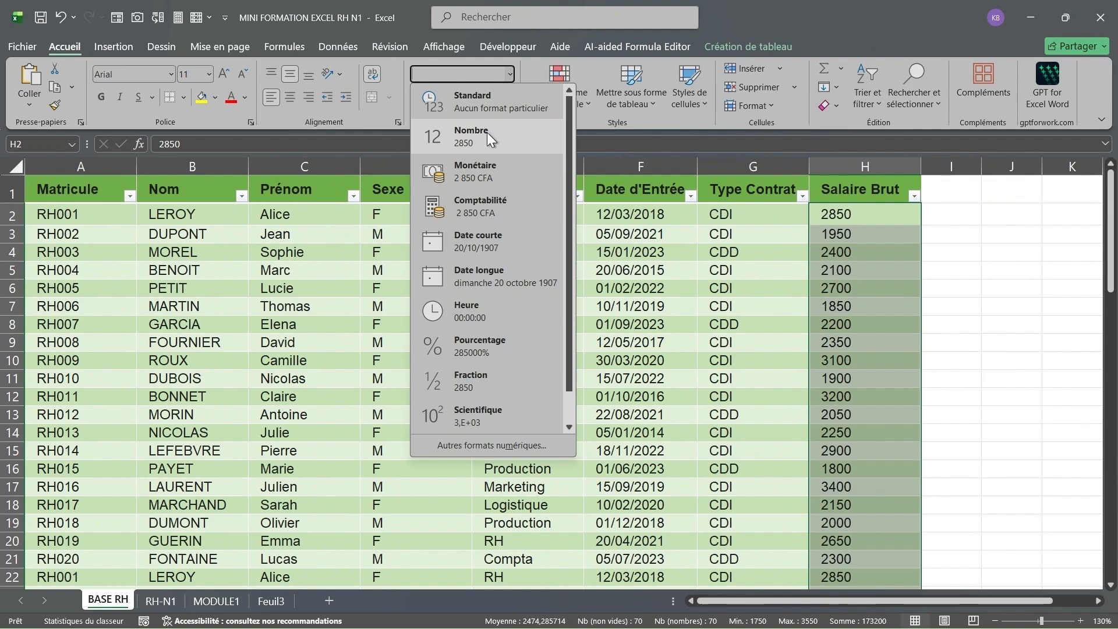
{"action": "left_click", "coordinate": [491, 174]}
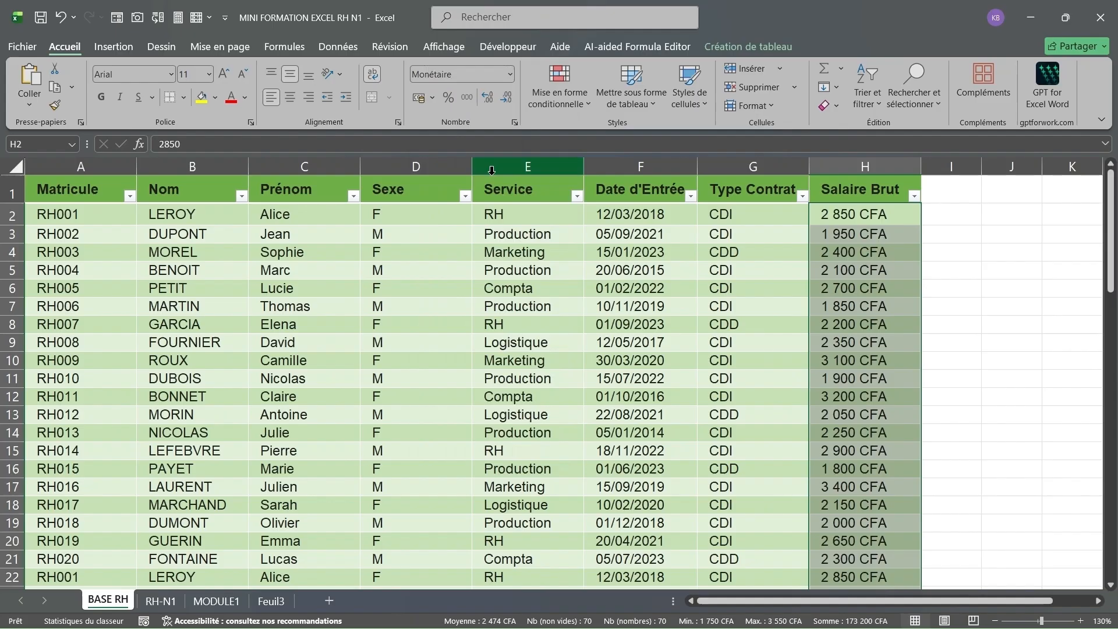
{"action": "scroll", "coordinate": [854, 223], "scroll_direction": "down", "scroll_amount": 5}
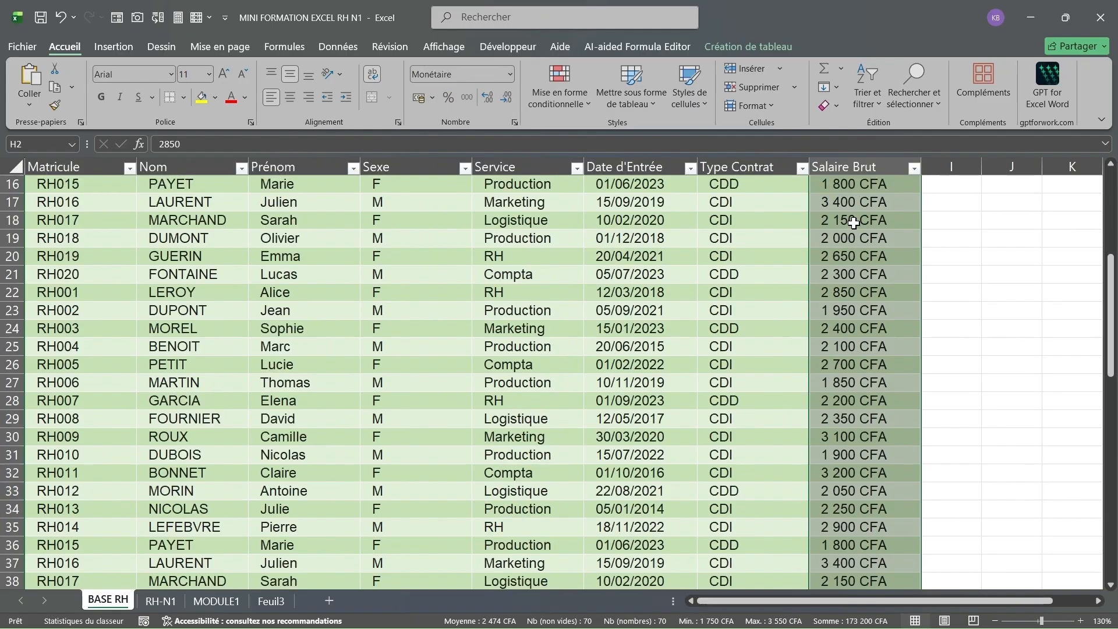
{"action": "scroll", "coordinate": [854, 223], "scroll_direction": "down", "scroll_amount": 15}
{"action": "scroll", "coordinate": [853, 222], "scroll_direction": "up", "scroll_amount": 18}
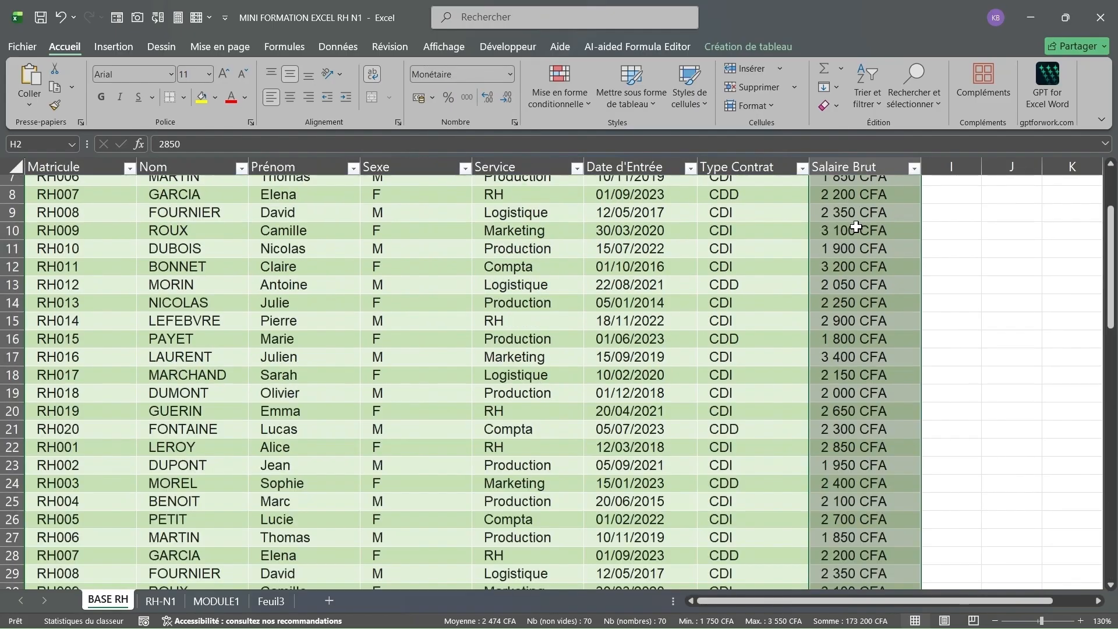
{"action": "scroll", "coordinate": [855, 226], "scroll_direction": "up", "scroll_amount": 2}
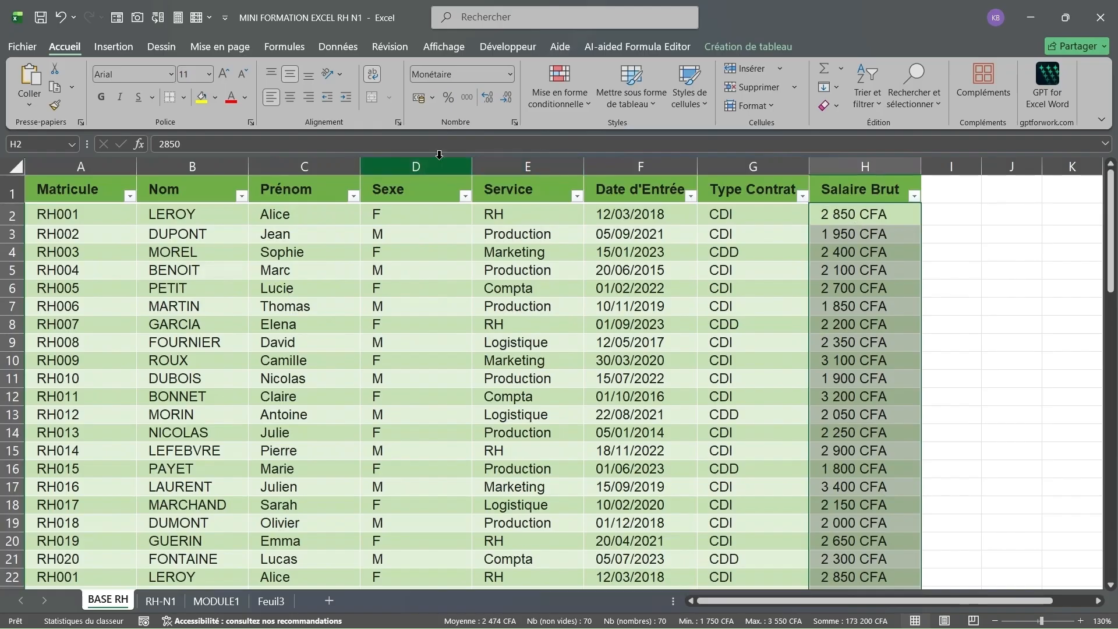
Examine the custom format codes and accounting currency symbols available for the Salaire Brut values, leave the format dialog without applying anything, and review the column.
{"action": "left_click", "coordinate": [432, 98]}
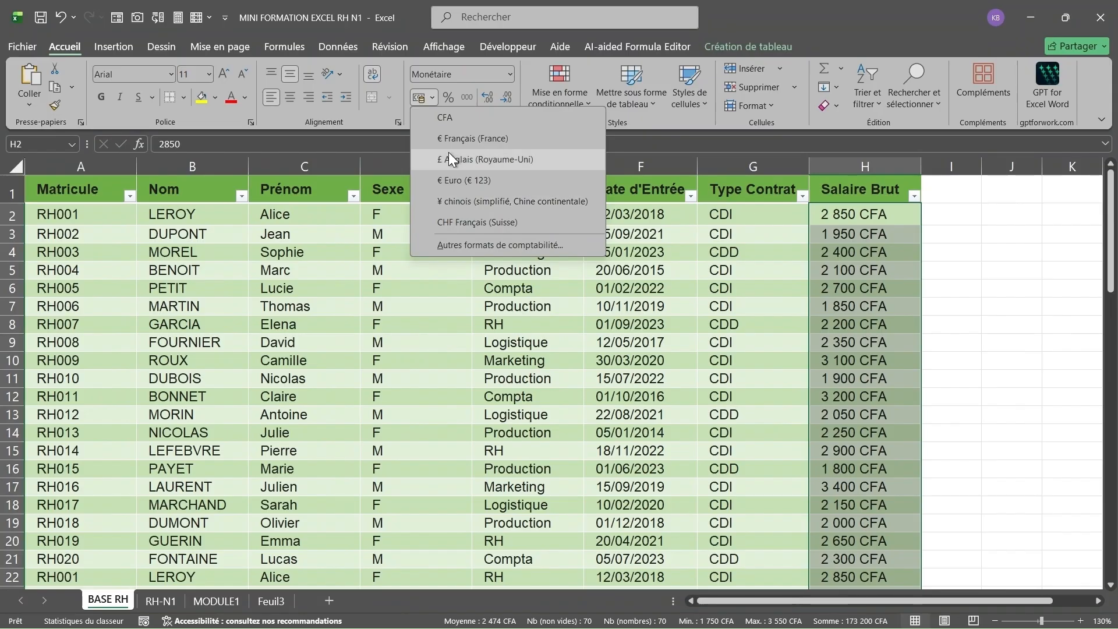
{"action": "left_click", "coordinate": [463, 246]}
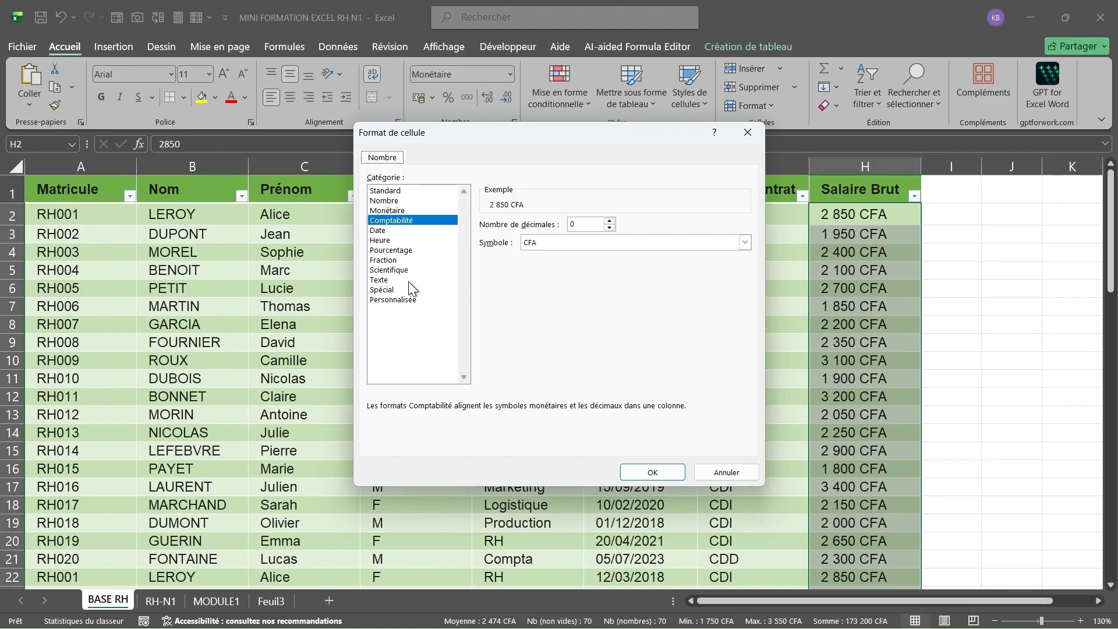
{"action": "left_click", "coordinate": [406, 300]}
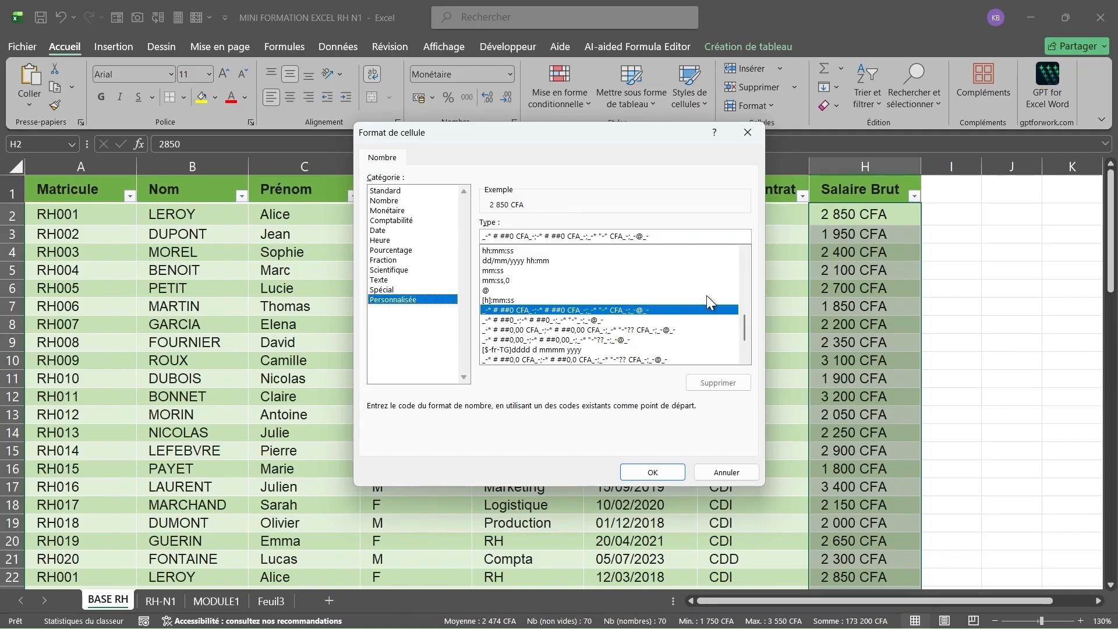
{"action": "scroll", "coordinate": [744, 327], "scroll_direction": "down", "scroll_amount": 2}
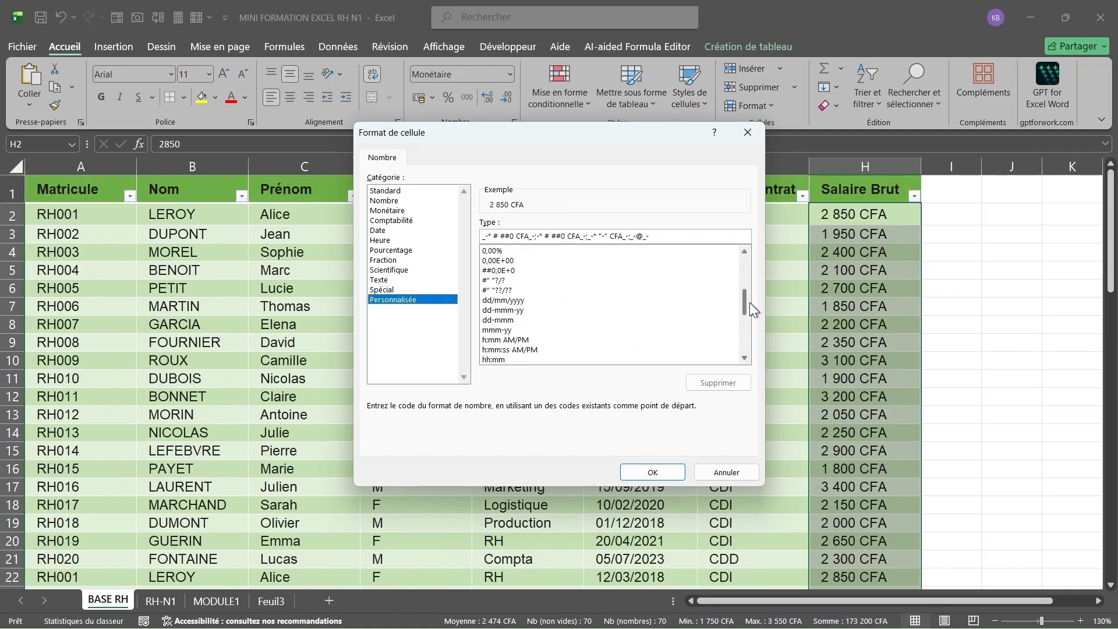
{"action": "left_click", "coordinate": [392, 223]}
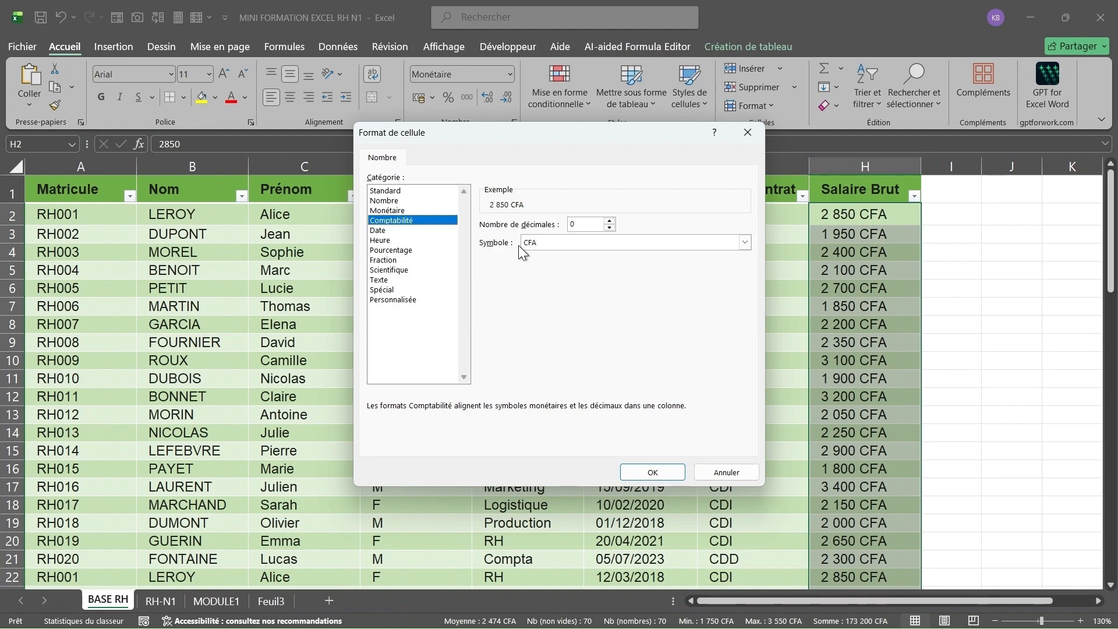
{"action": "left_click", "coordinate": [745, 244]}
{"action": "scroll", "coordinate": [574, 310], "scroll_direction": "down", "scroll_amount": 1}
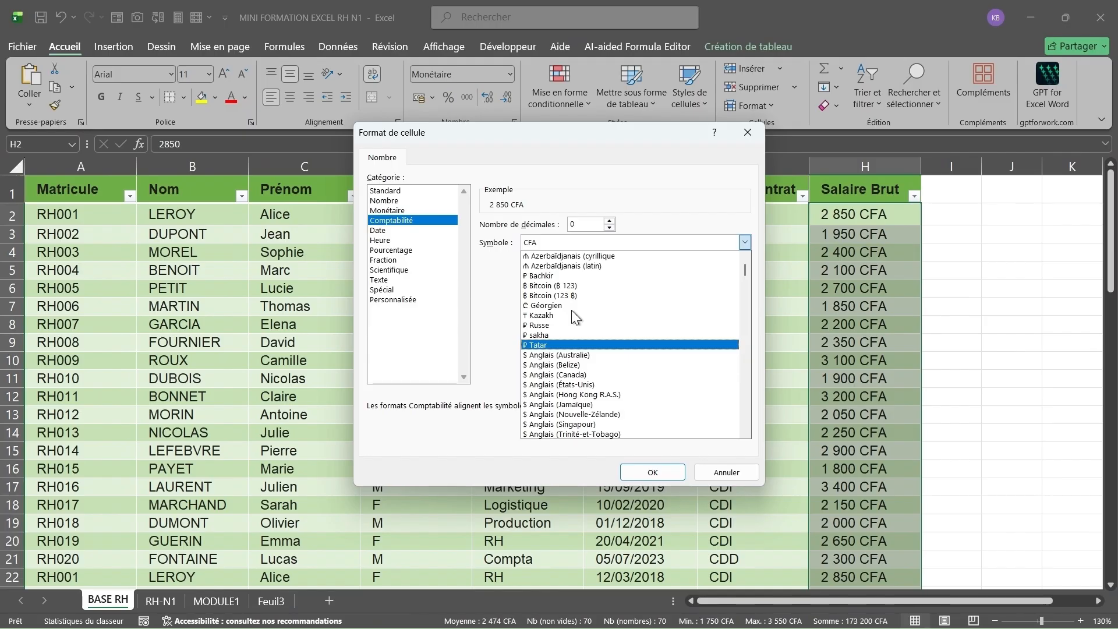
{"action": "scroll", "coordinate": [571, 309], "scroll_direction": "up", "scroll_amount": 1}
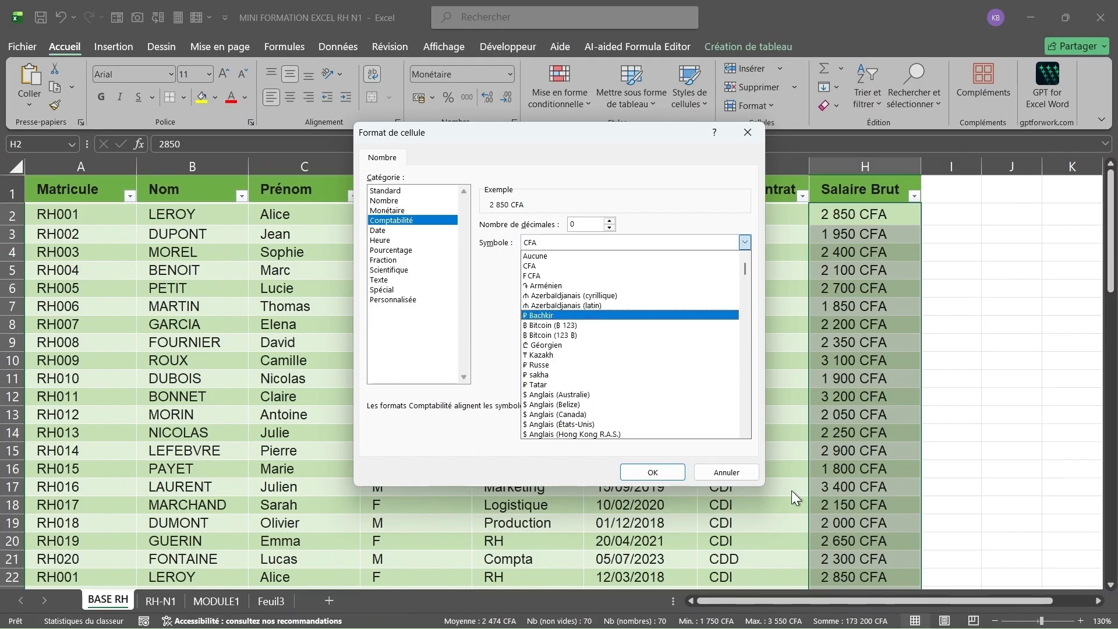
{"action": "left_click", "coordinate": [725, 472]}
{"action": "scroll", "coordinate": [871, 312], "scroll_direction": "down", "scroll_amount": 8}
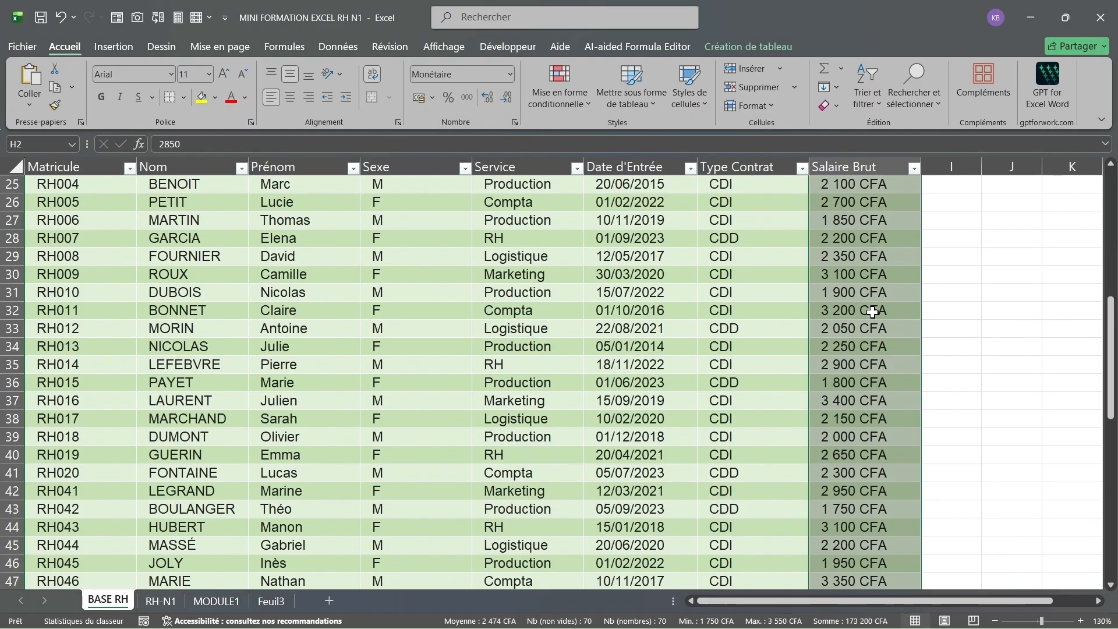
{"action": "scroll", "coordinate": [872, 312], "scroll_direction": "down", "scroll_amount": 8}
{"action": "scroll", "coordinate": [870, 315], "scroll_direction": "up", "scroll_amount": 10}
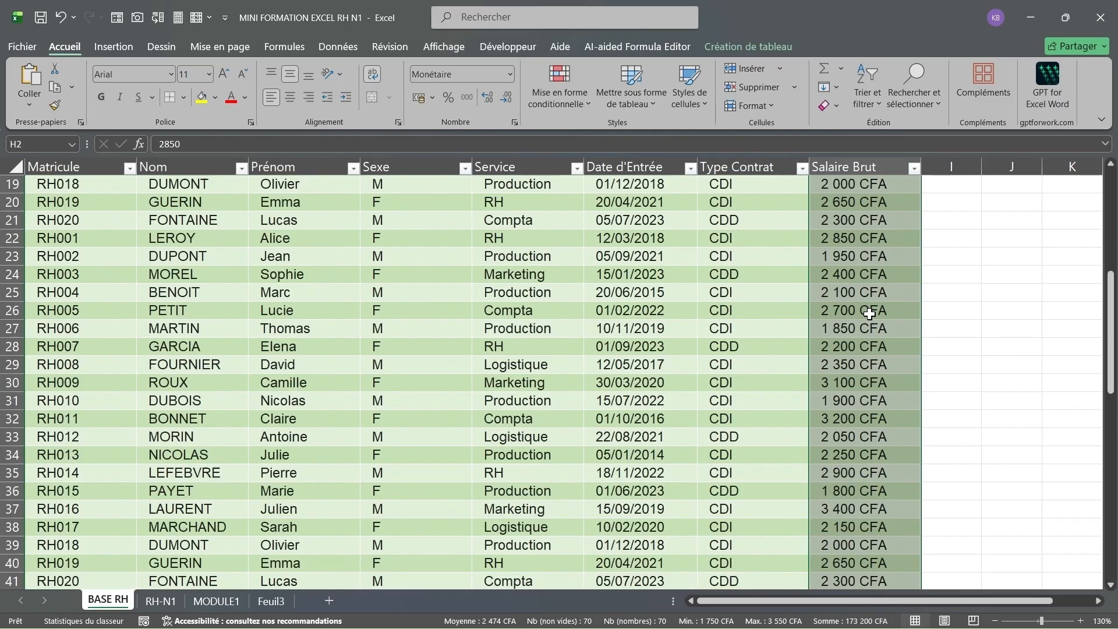
{"action": "scroll", "coordinate": [869, 314], "scroll_direction": "up", "scroll_amount": 6}
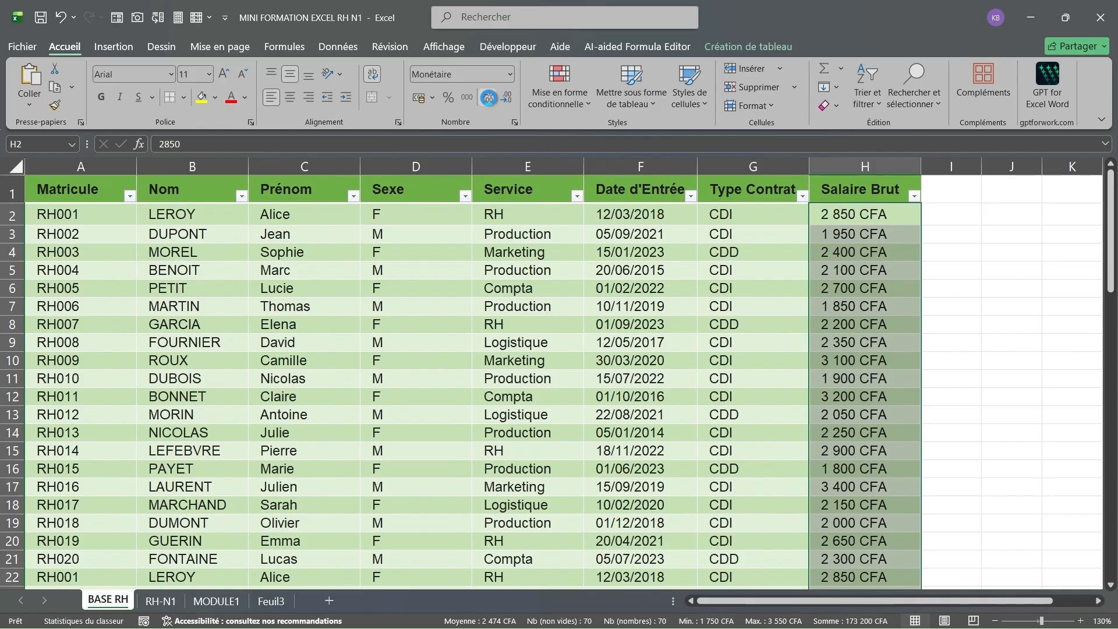
Try showing the Salaire Brut amounts with two decimals, remove both decimals again, and look over the column.
{"action": "left_click", "coordinate": [488, 98]}
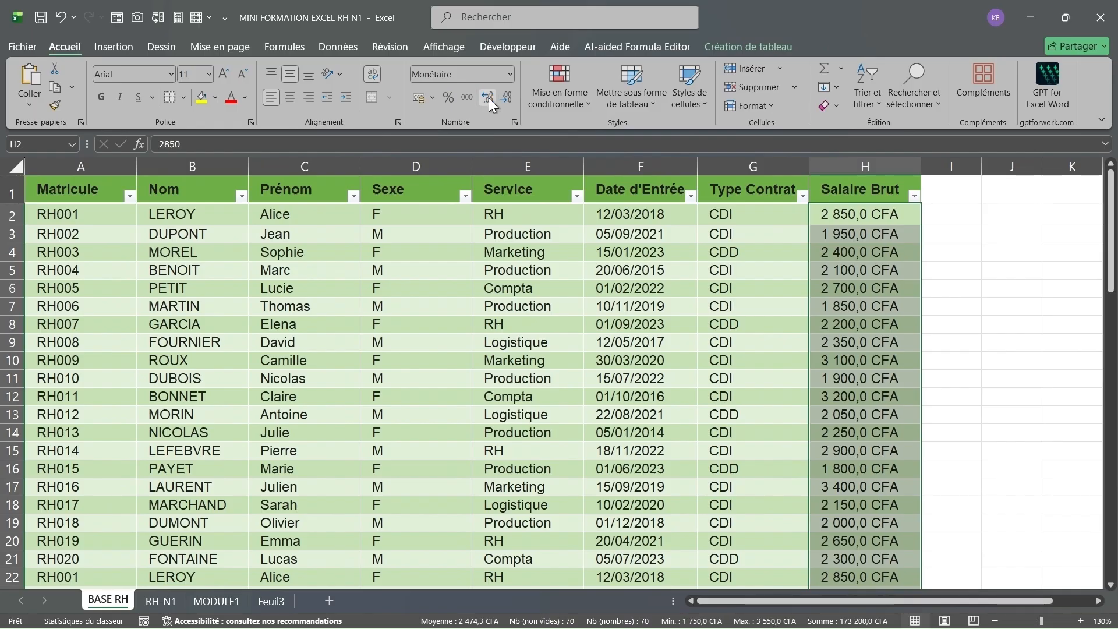
{"action": "left_click", "coordinate": [488, 98]}
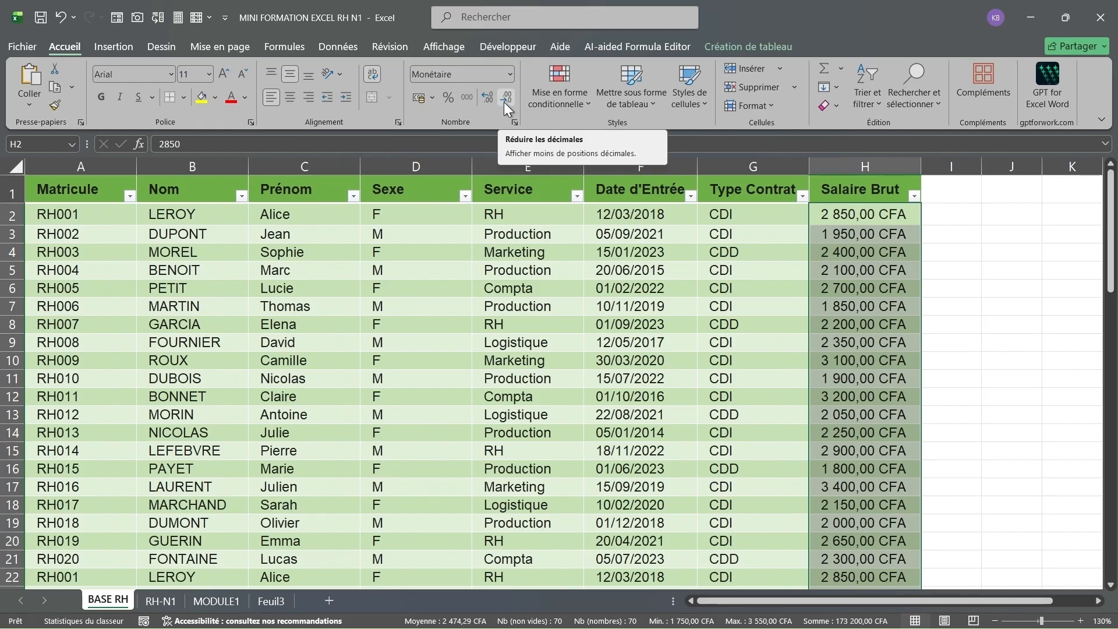
{"action": "left_click", "coordinate": [504, 103]}
{"action": "left_click", "coordinate": [504, 103]}
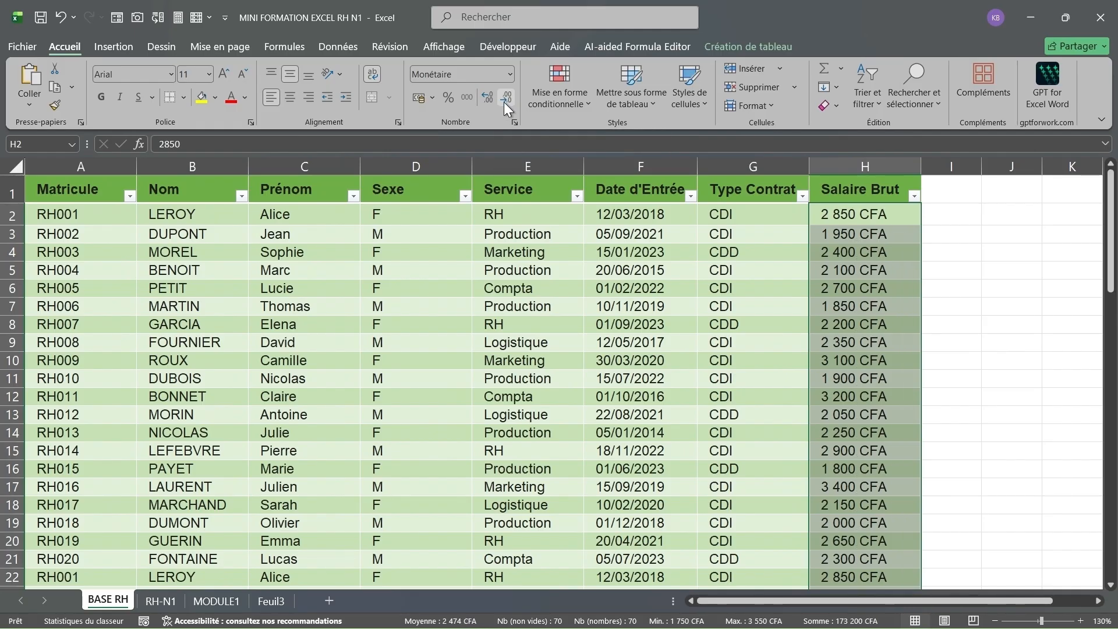
{"action": "scroll", "coordinate": [529, 404], "scroll_direction": "down", "scroll_amount": 6}
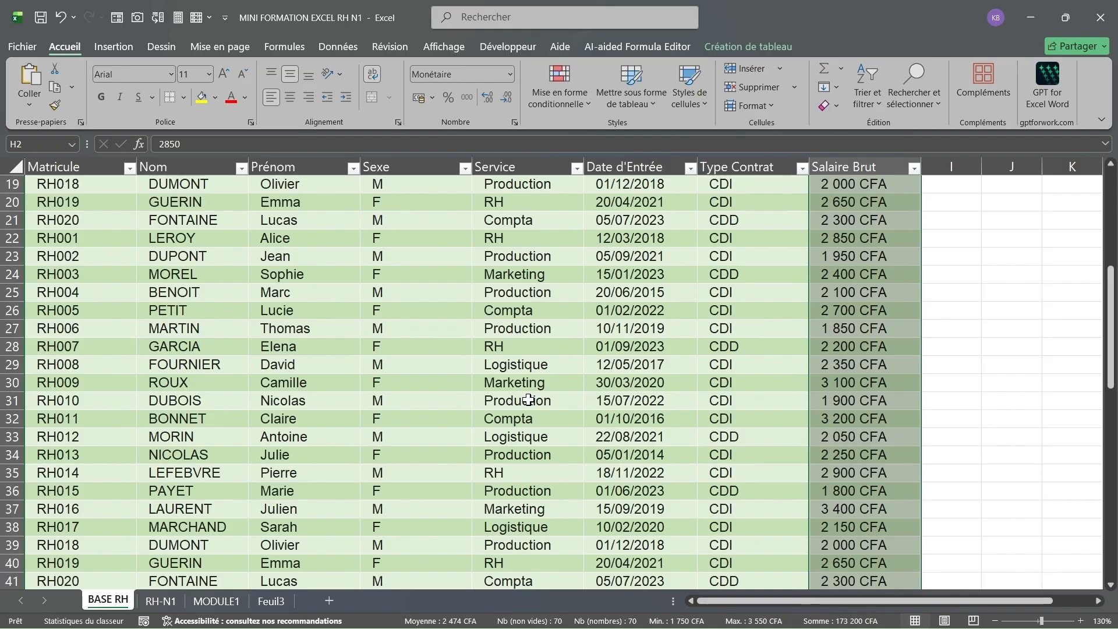
{"action": "scroll", "coordinate": [528, 399], "scroll_direction": "down", "scroll_amount": 7}
{"action": "scroll", "coordinate": [528, 399], "scroll_direction": "down", "scroll_amount": 3}
{"action": "scroll", "coordinate": [528, 400], "scroll_direction": "up", "scroll_amount": 15}
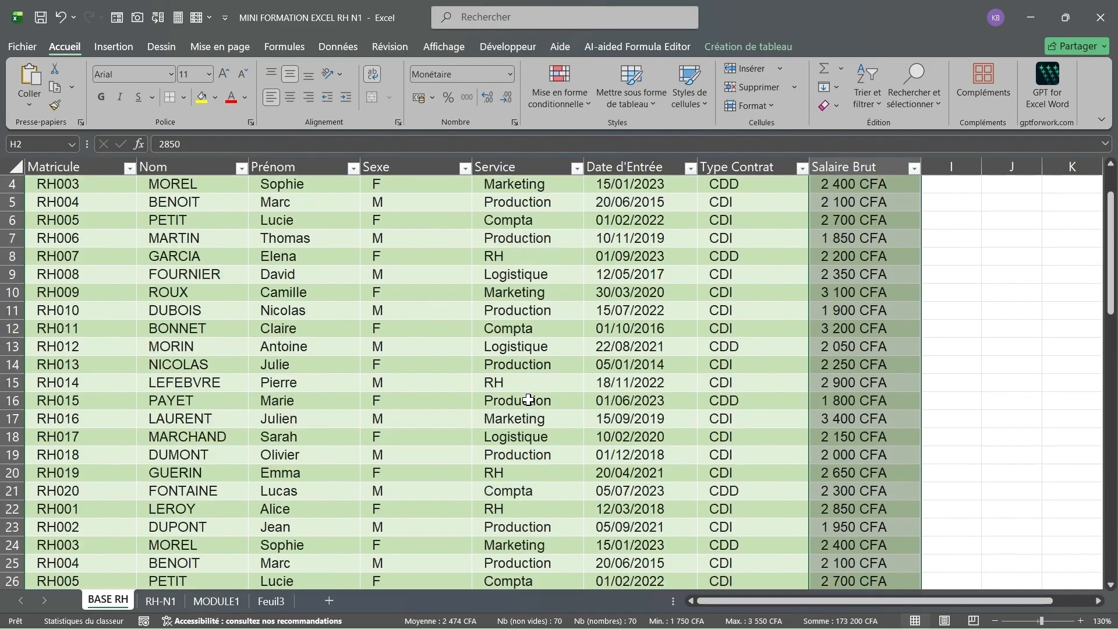
Rename the employee table on the BASE RH sheet as T_base_rh.
{"action": "scroll", "coordinate": [528, 399], "scroll_direction": "up", "scroll_amount": 2}
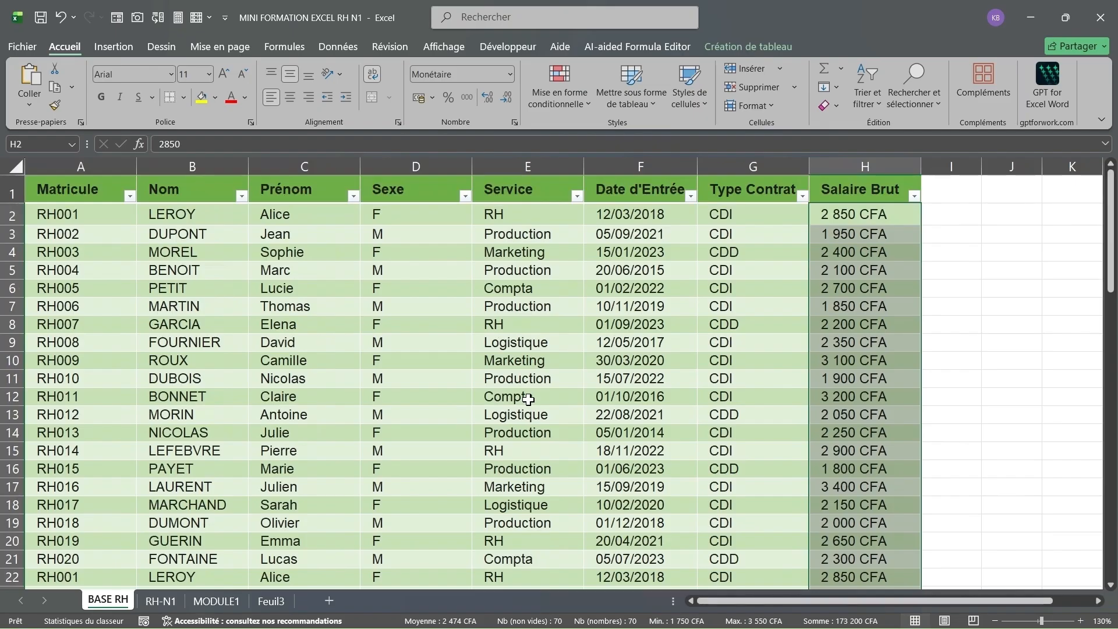
{"action": "left_click", "coordinate": [488, 402]}
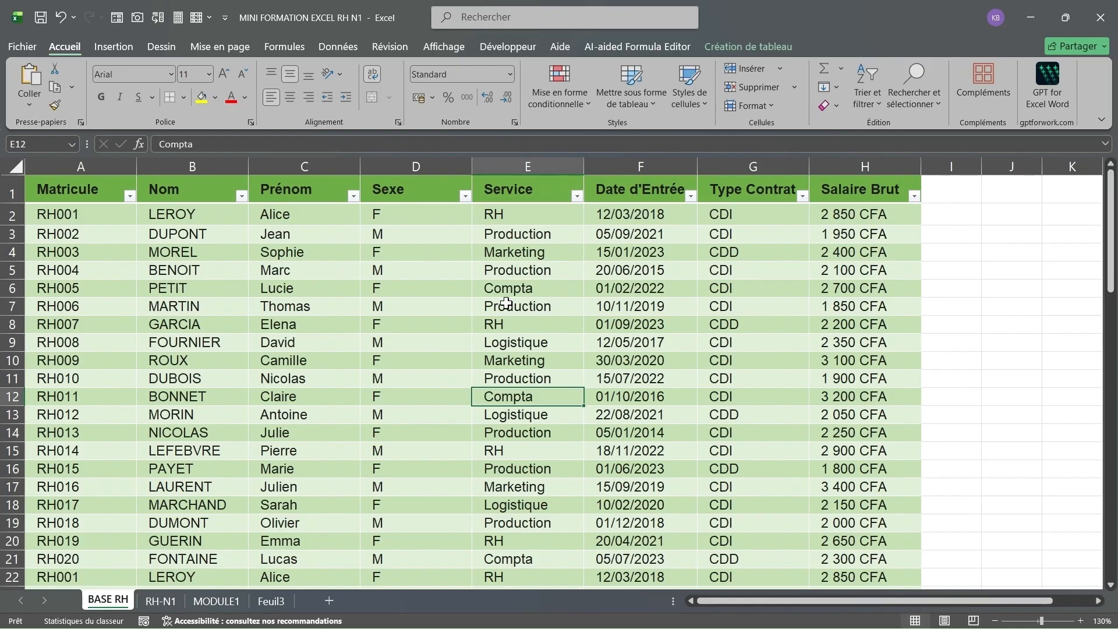
{"action": "left_click", "coordinate": [440, 414]}
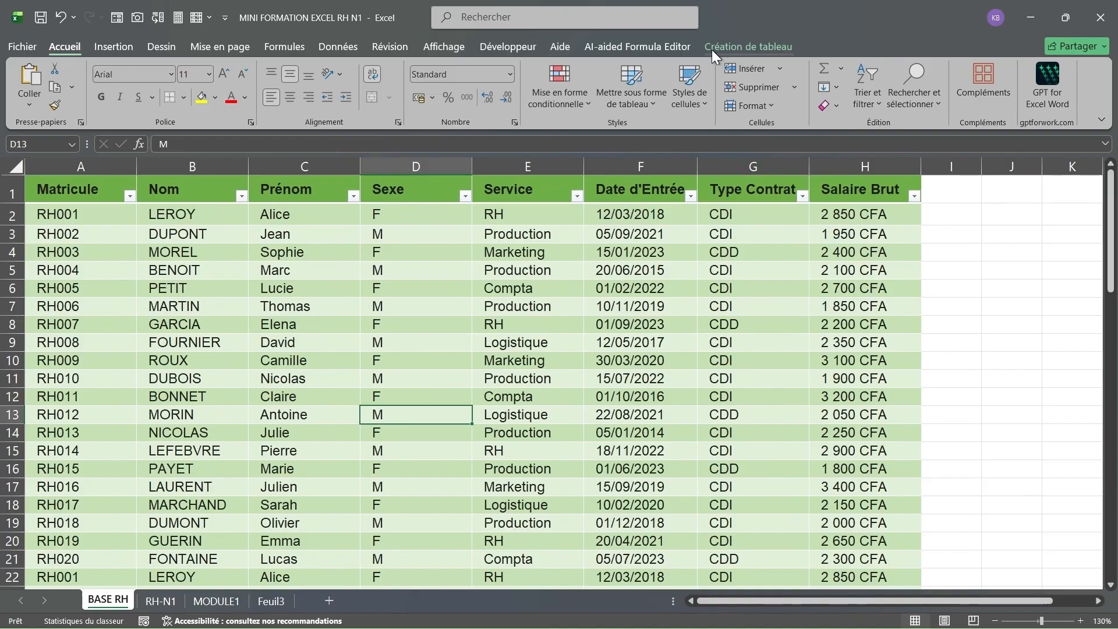
{"action": "left_click", "coordinate": [755, 47]}
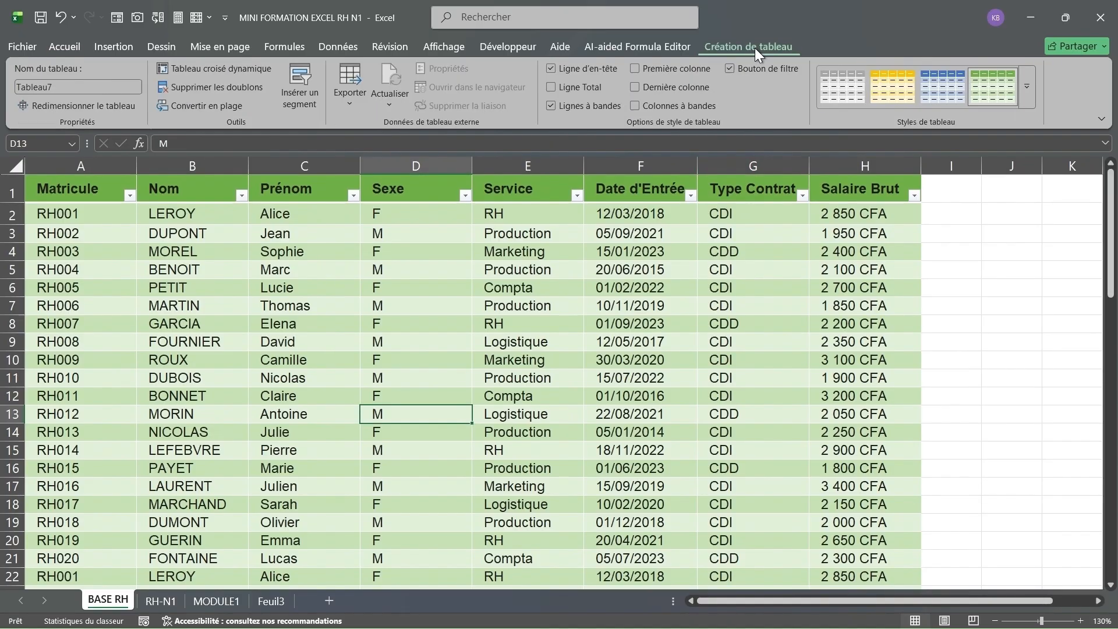
{"action": "left_click", "coordinate": [65, 87]}
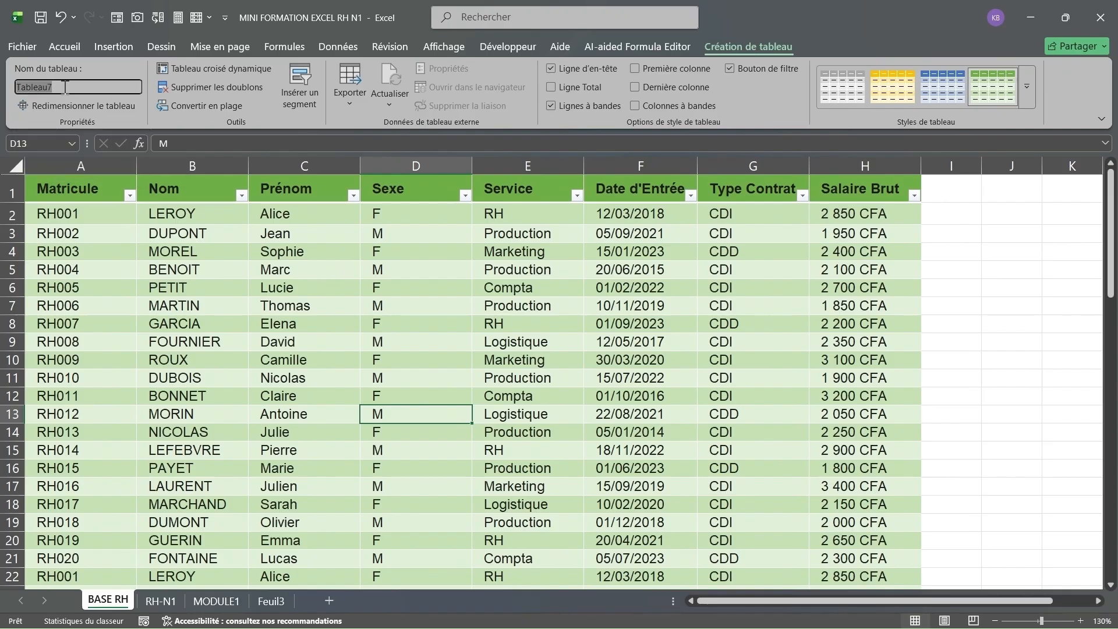
{"action": "key", "text": "BackSpace"}
{"action": "type", "text": "T_"}
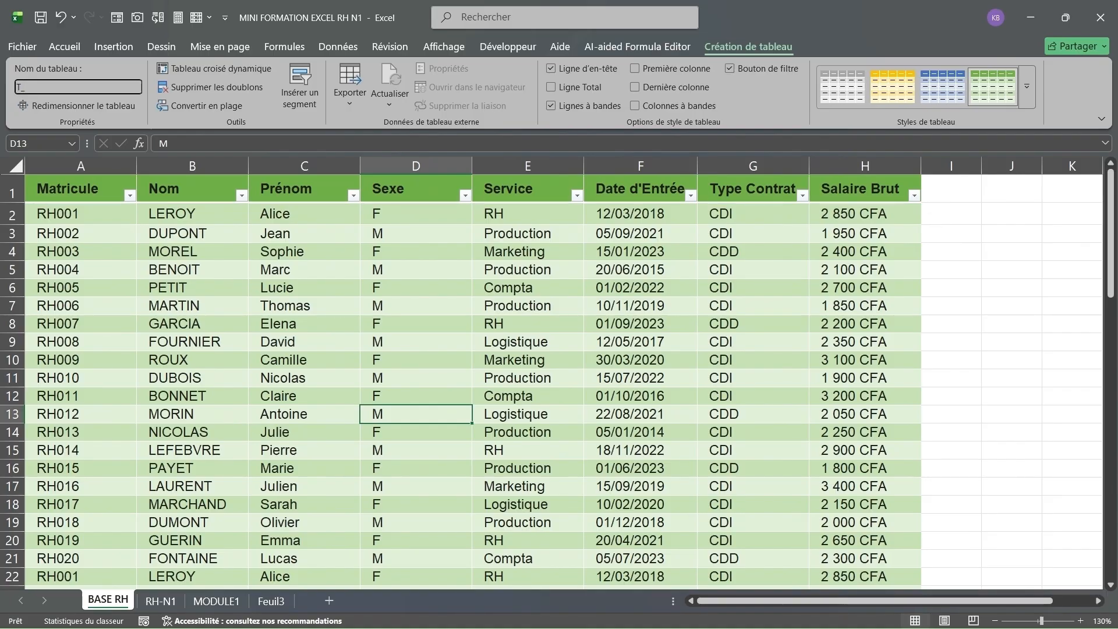
{"action": "type", "text": "base_rh"}
{"action": "key", "text": "Return"}
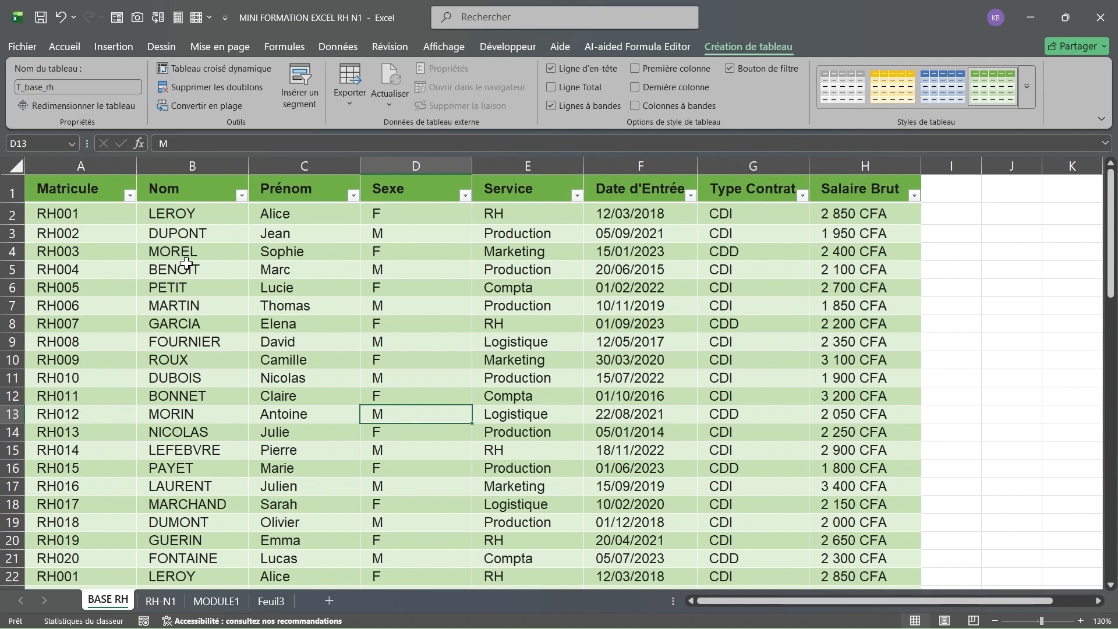
{"action": "key", "text": "Up"}
{"action": "key", "text": "Up"}
{"action": "key", "text": "Up"}
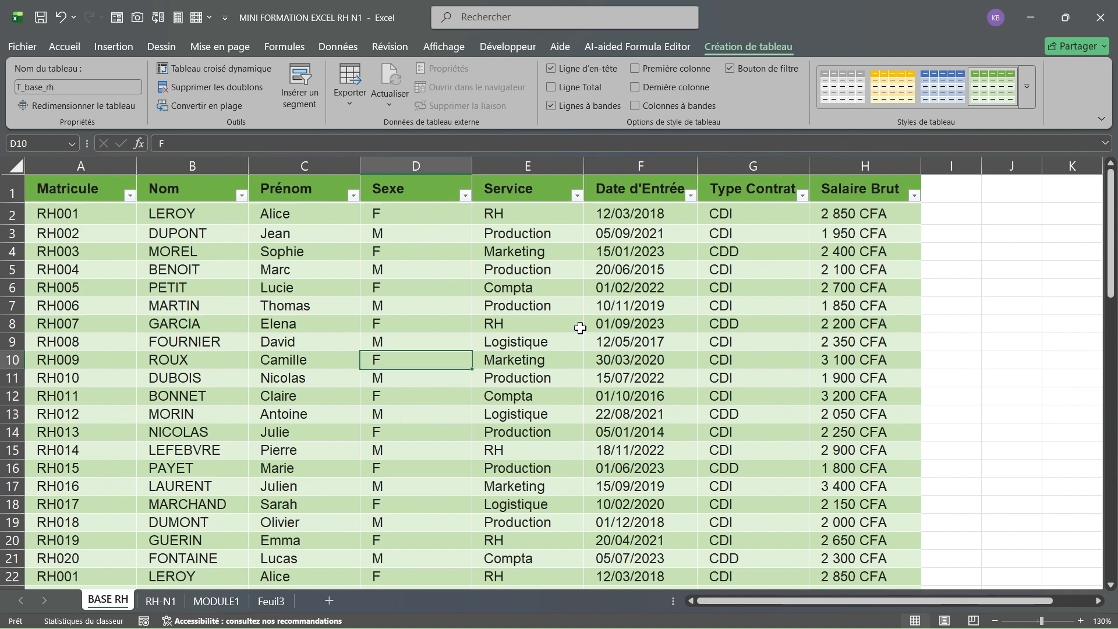
{"action": "key", "text": "Right"}
{"action": "key", "text": "Right"}
{"action": "left_click", "coordinate": [193, 326]}
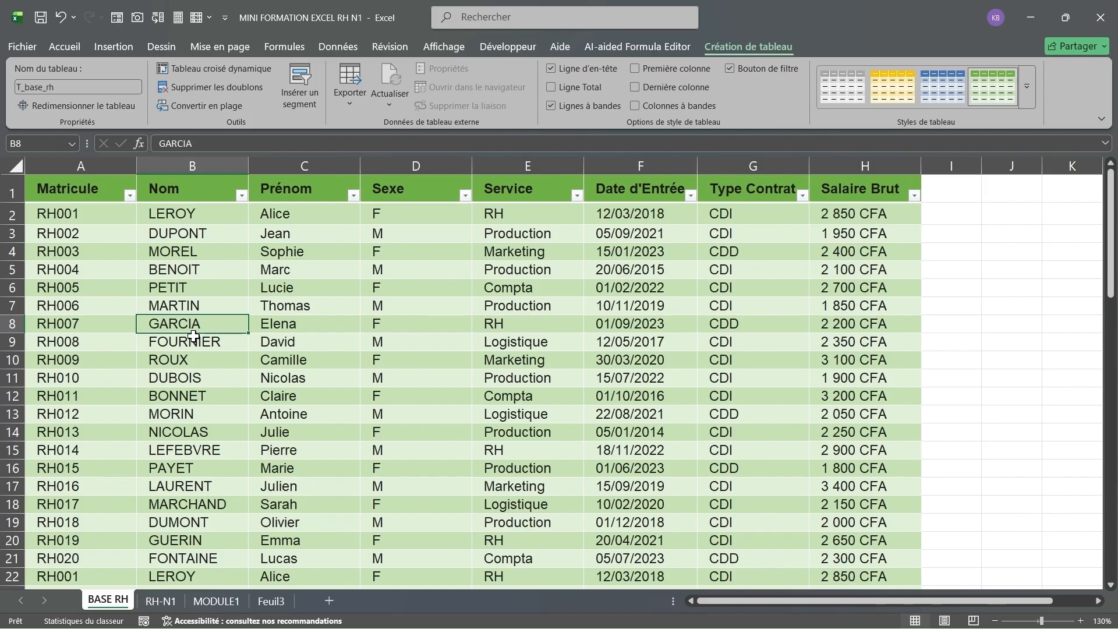
{"action": "left_click", "coordinate": [347, 398]}
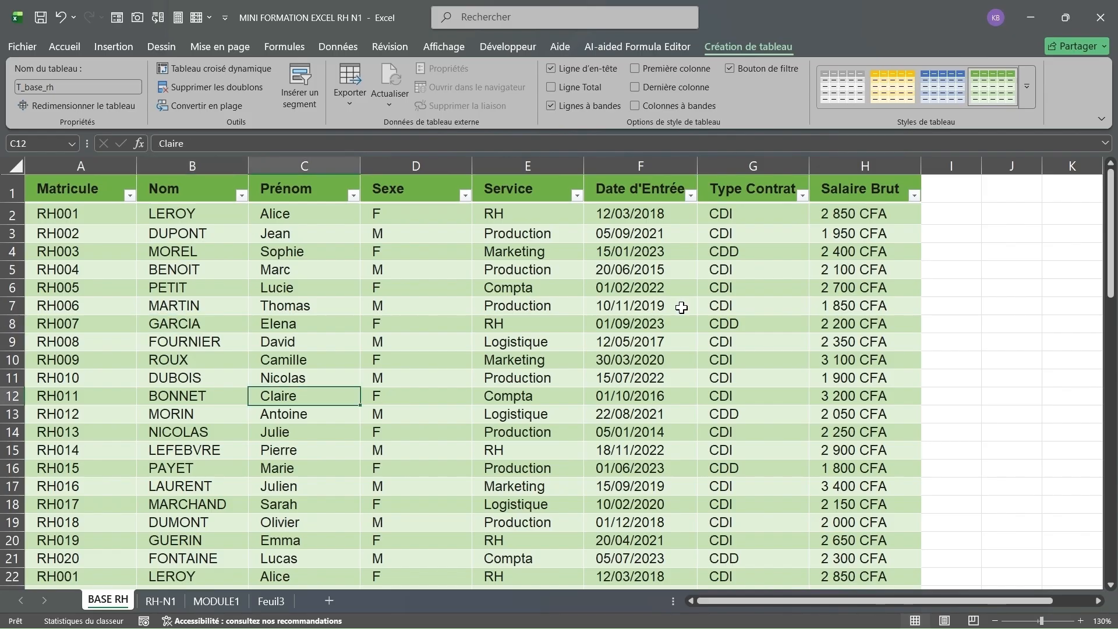
{"action": "left_click", "coordinate": [1018, 327]}
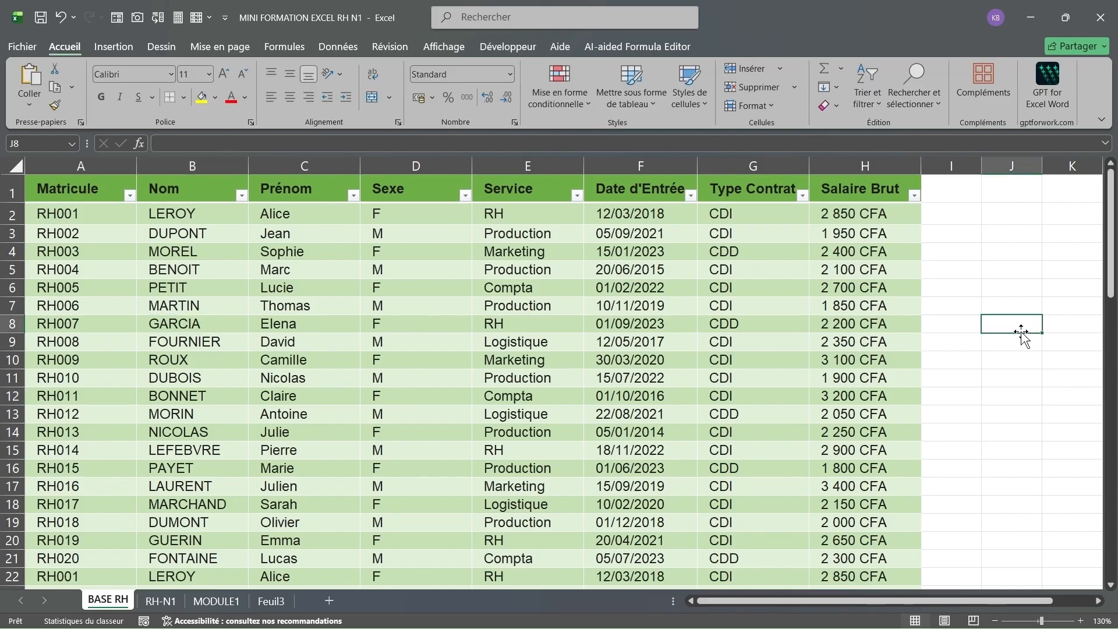
{"action": "left_click", "coordinate": [460, 339]}
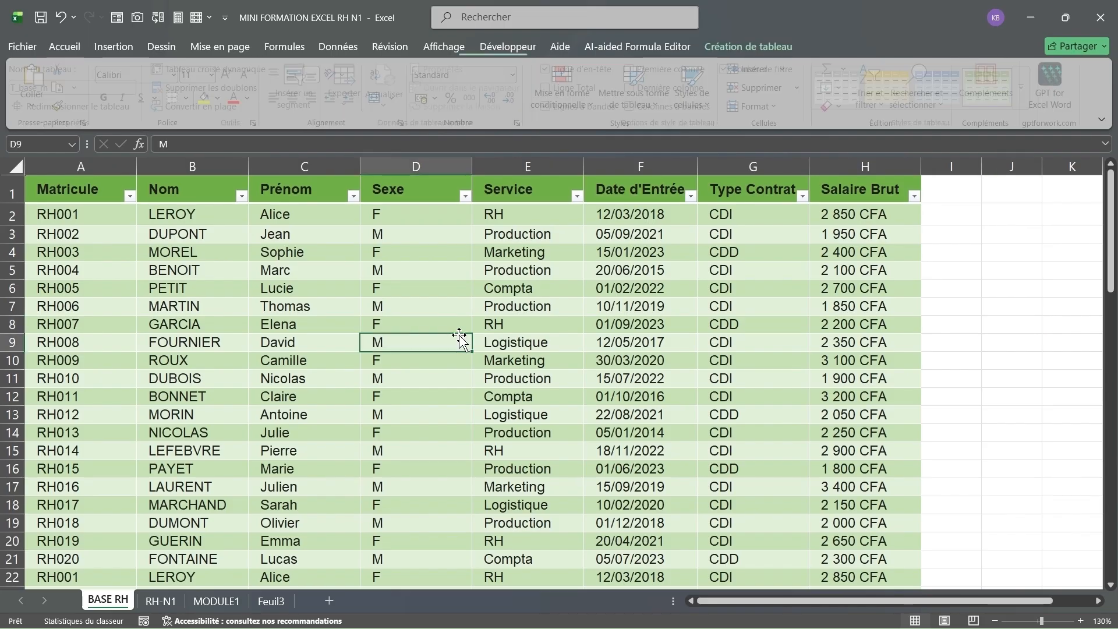